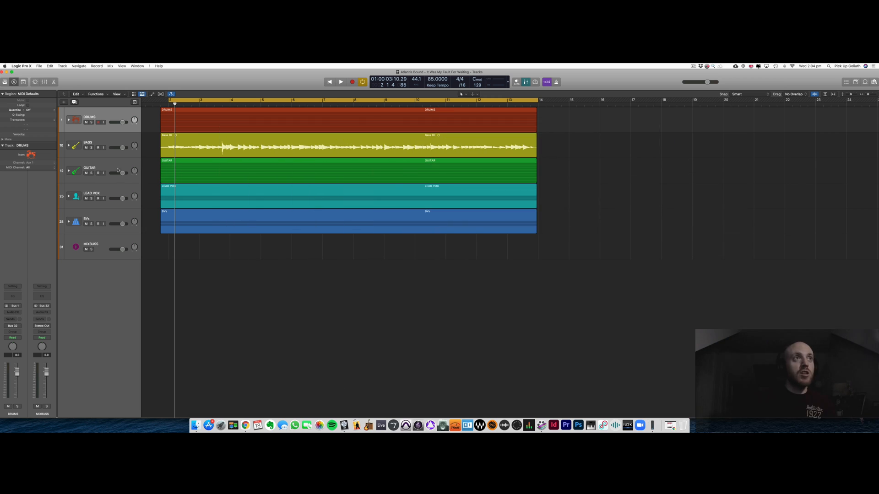
Step: Expand the DRUMS track stack to show its individual tracks and solo the whole stack
left_click(68, 121)
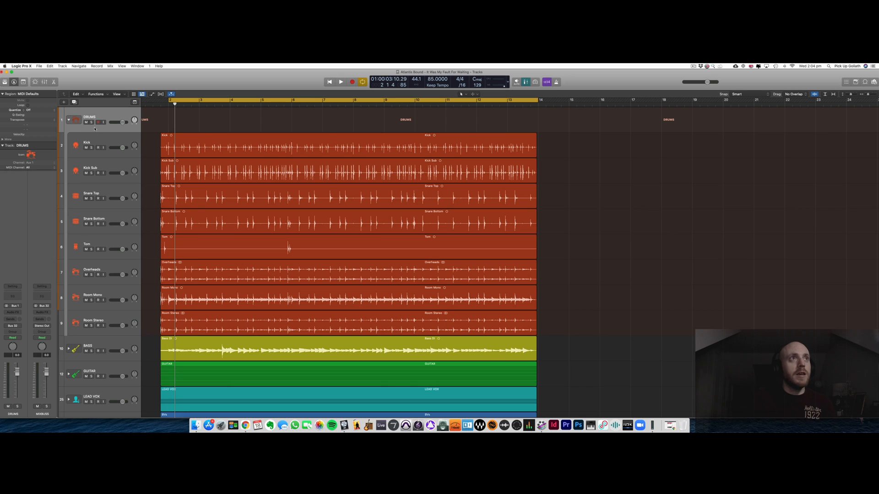
key("s")
left_click(122, 139)
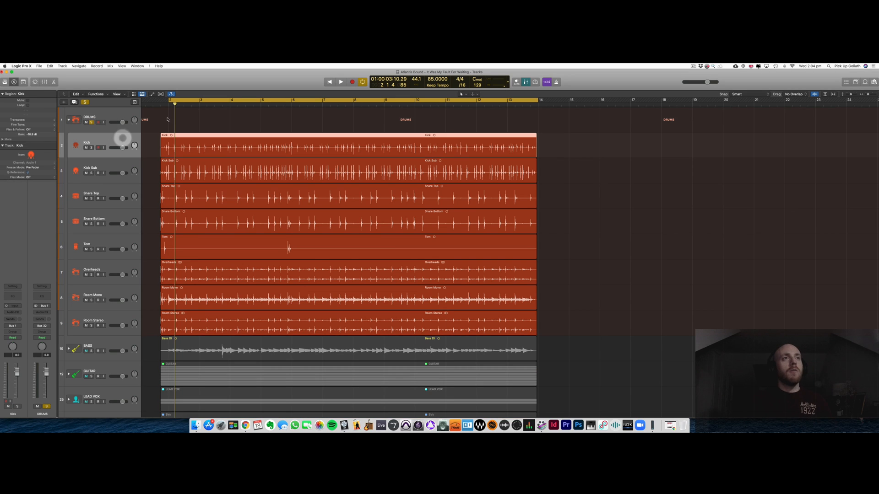
Step: Extend the cycle range to start ahead of the drum regions and move the playhead to just before them
left_click_drag(166, 100, 153, 100)
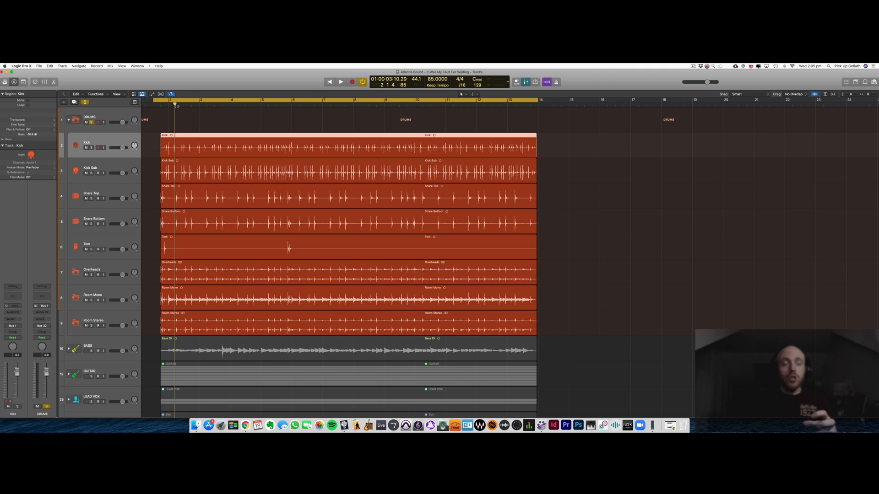
left_click_drag(175, 105, 157, 105)
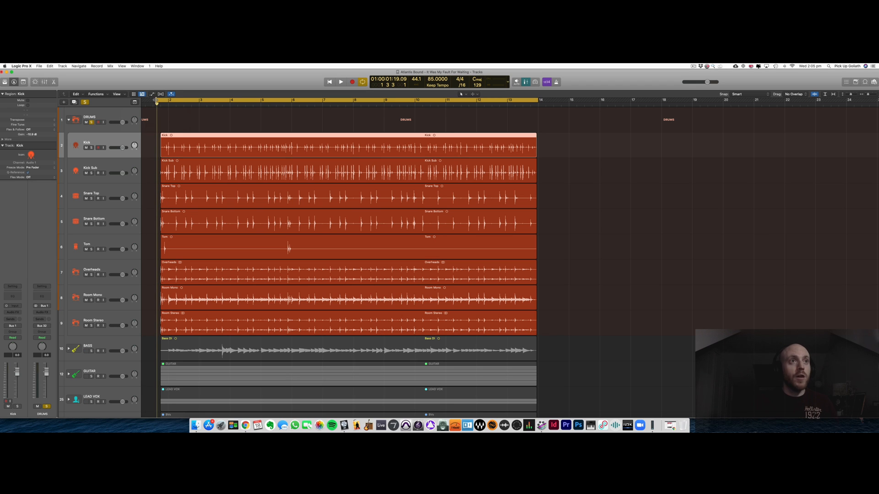
Step: Play back the soloed drums from the beginning, briefly auditioning the Snare Top track on its own
key("space")
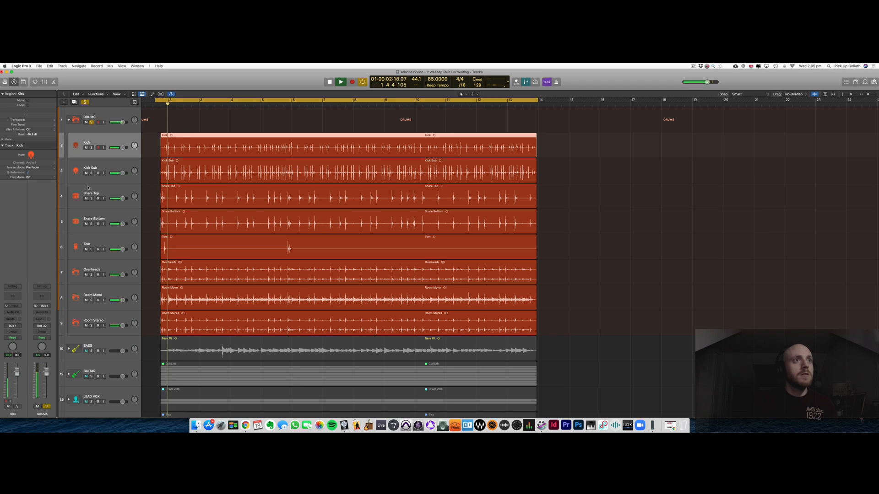
left_click(100, 193)
left_click(92, 198)
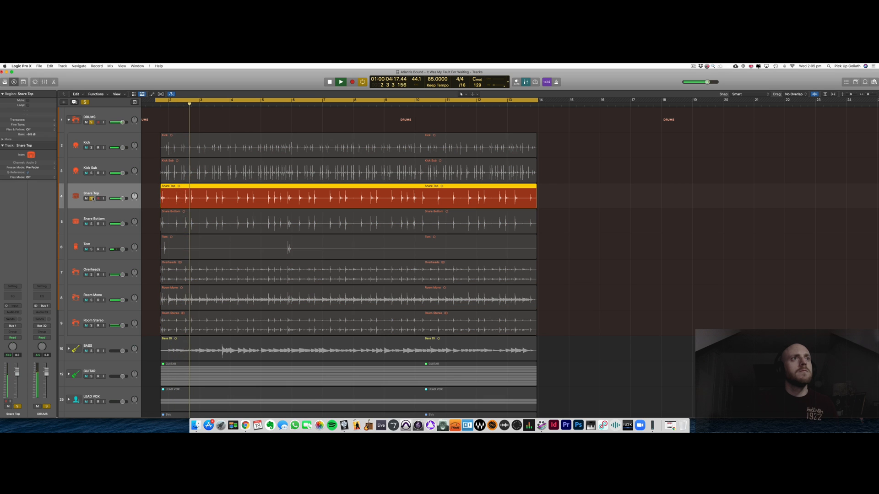
left_click(92, 199)
key("space")
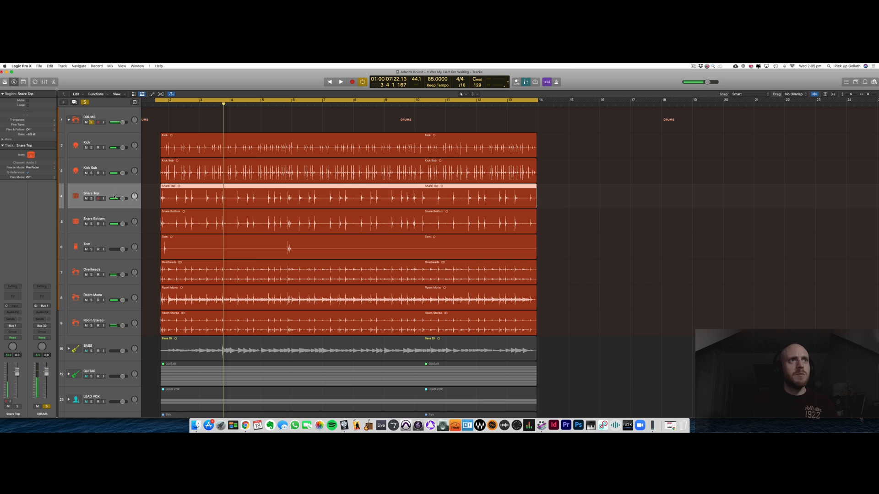
Step: Assign the mixer channels from Kick through Room Stereo to Group 1 and name the group DRUMS
left_click(147, 191)
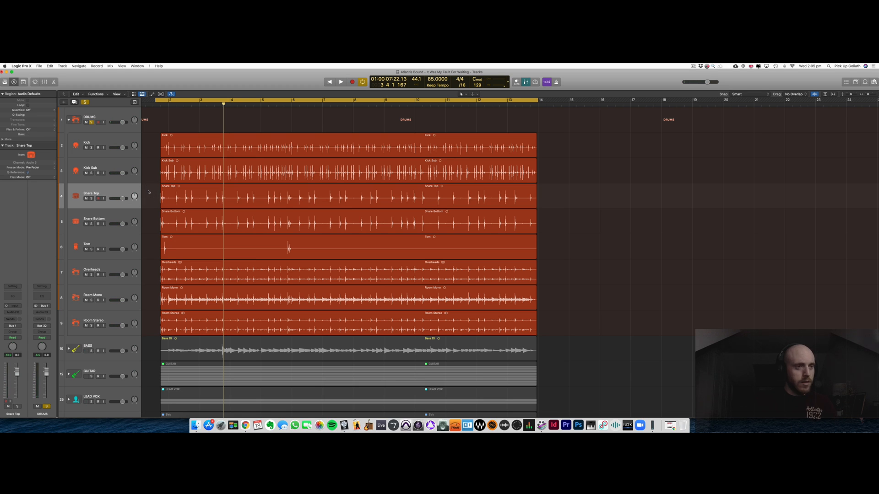
key("x")
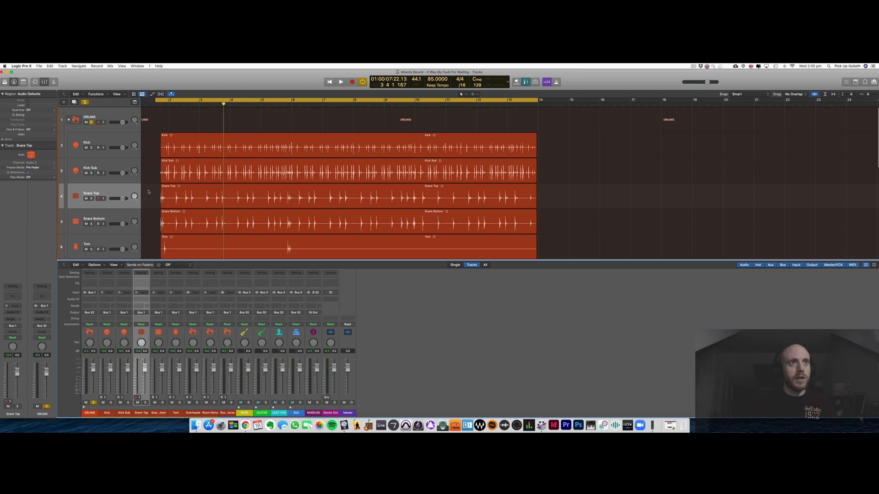
left_click(112, 396)
left_click(229, 396, "shift")
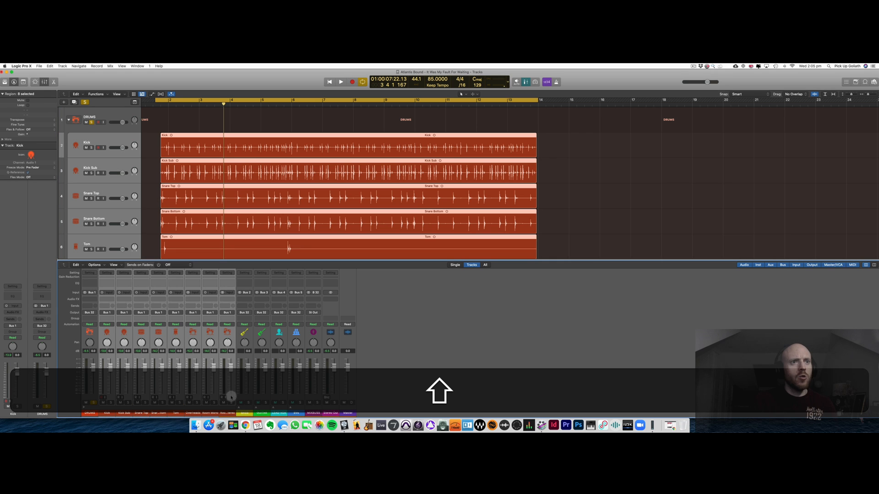
left_click(110, 319)
left_click(123, 335)
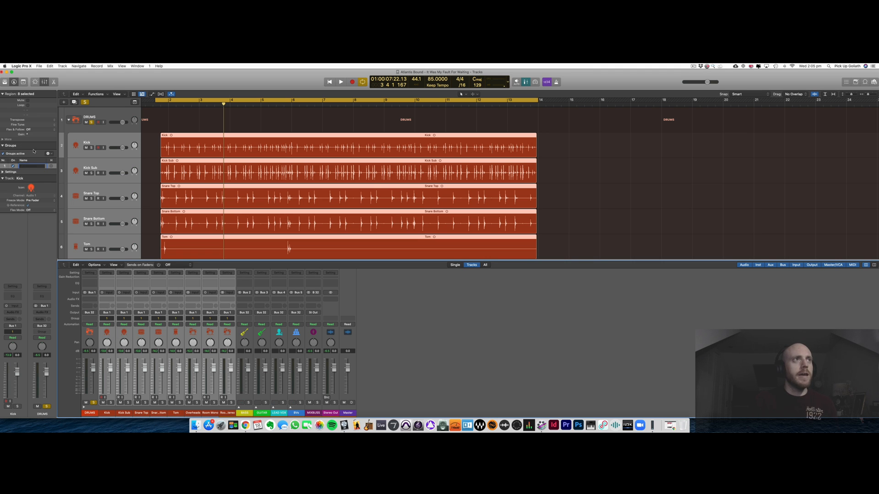
type("DRUMS")
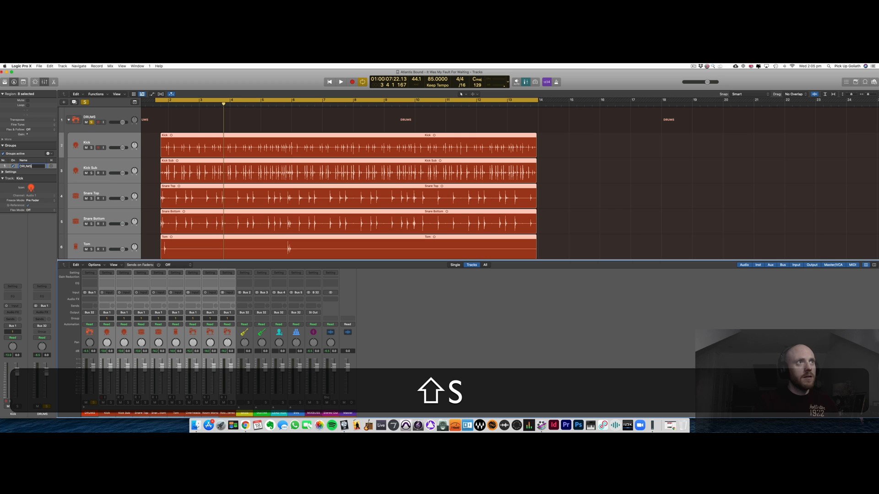
key("Return")
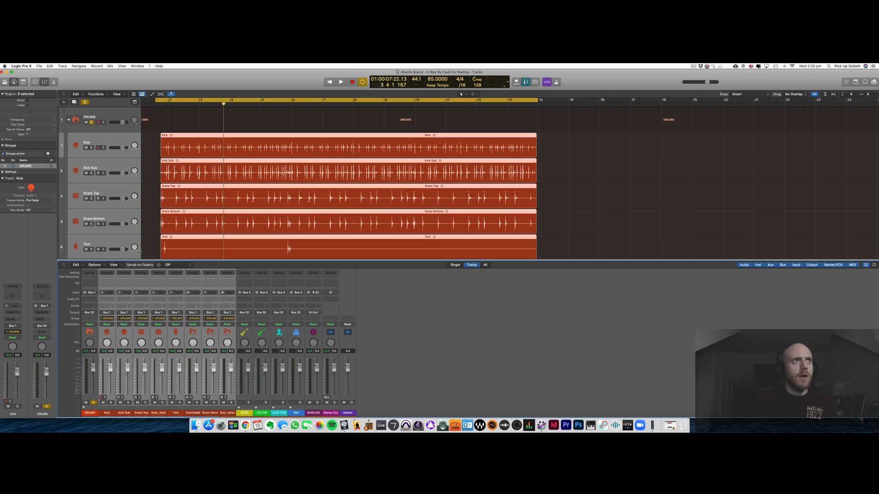
Step: Enable Editing (Selection) and Quantize-Locked (Audio) for the DRUMS group, and disable Automation Mode, Volume and Mute
left_click(2, 172)
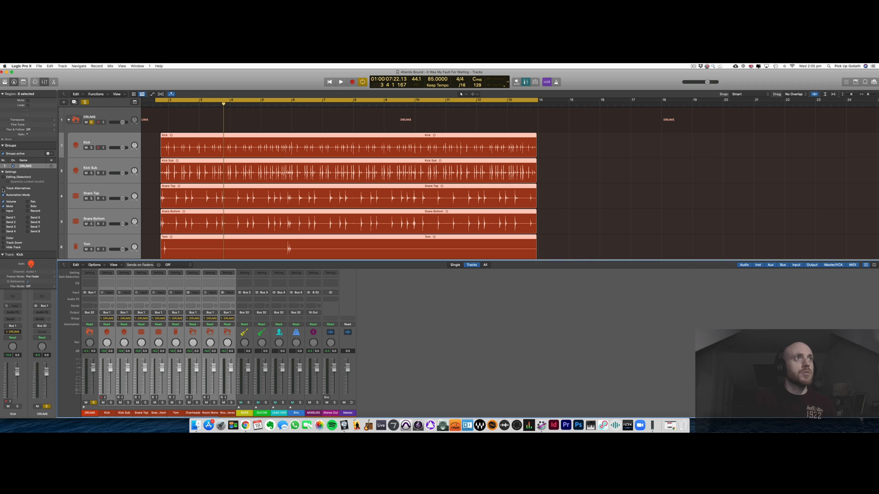
left_click(3, 177)
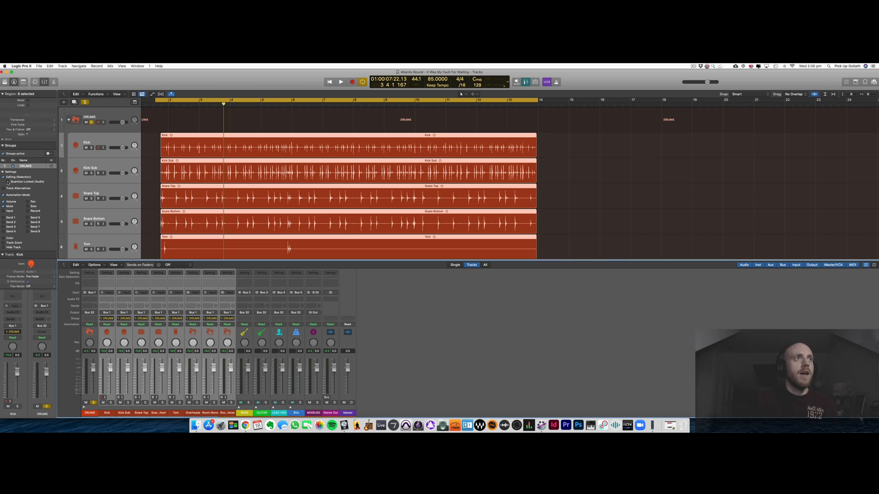
left_click(8, 182)
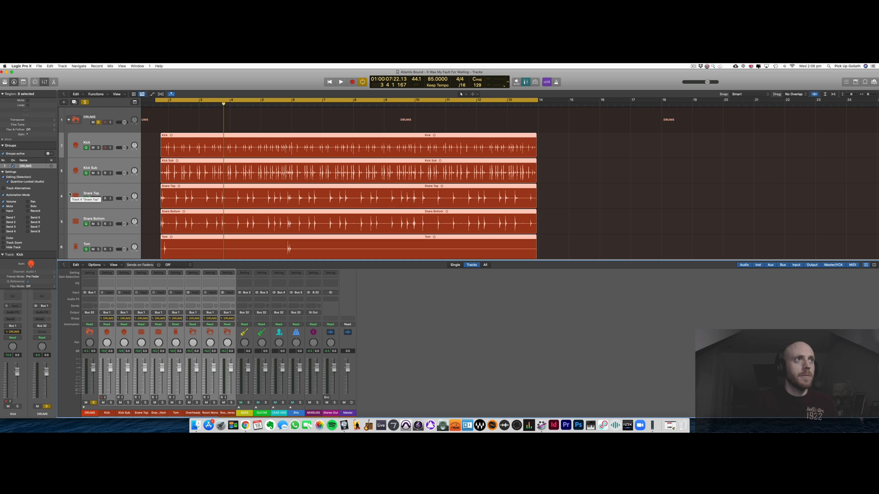
left_click(3, 201)
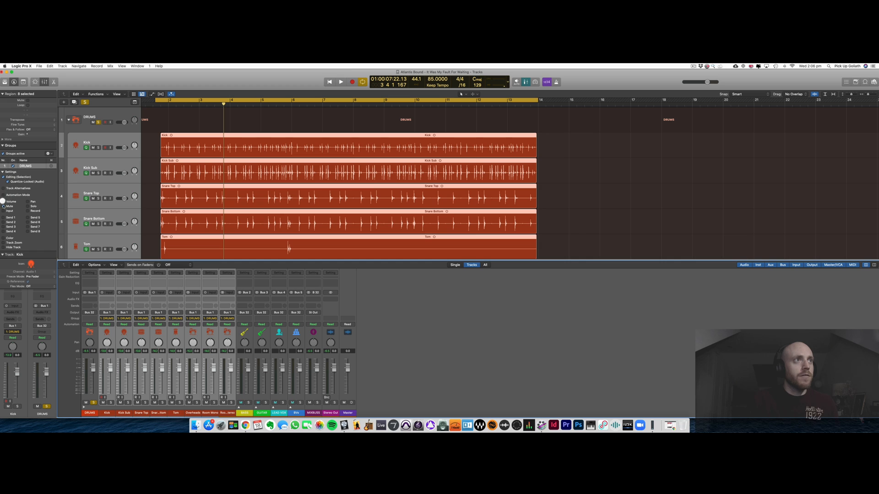
left_click(3, 207)
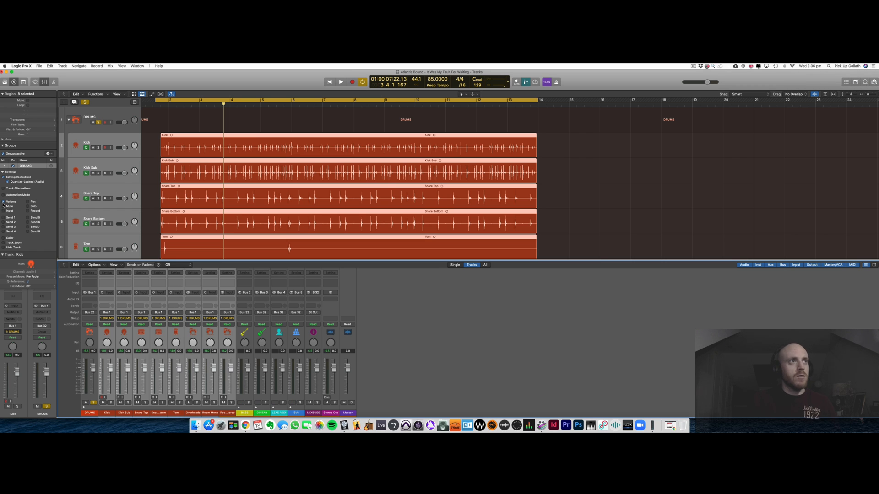
left_click(4, 201)
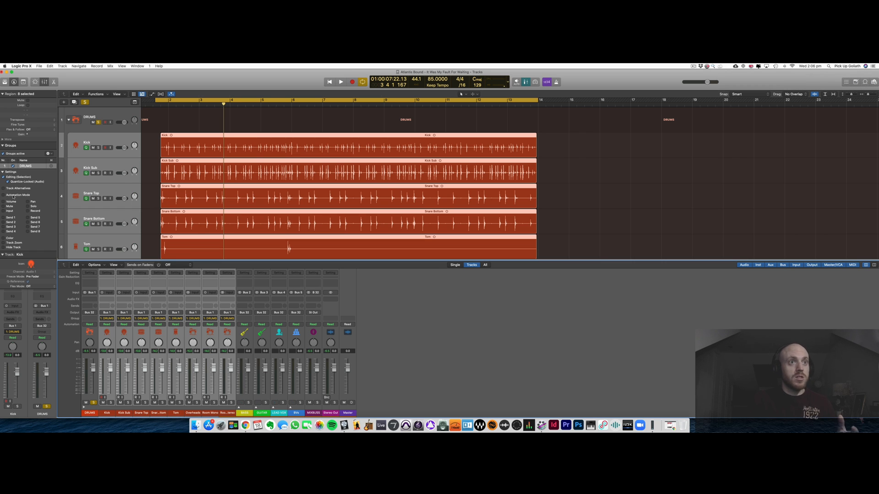
Step: Collapse the group settings, Groups and Region sections of the inspector and hide the mixer
left_click(2, 172)
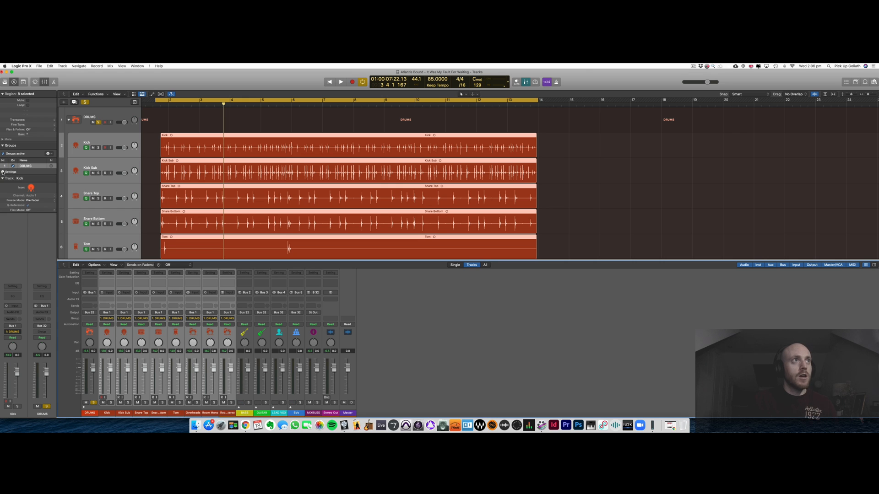
left_click(3, 146)
left_click(2, 93)
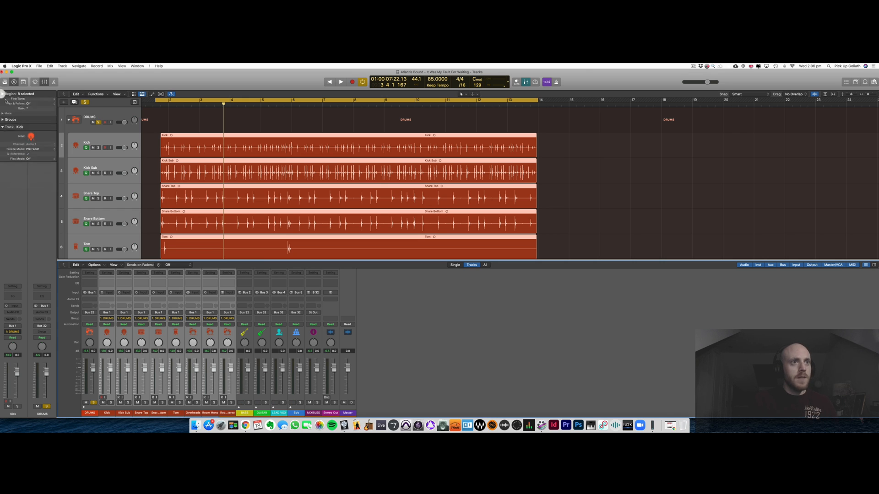
key("x")
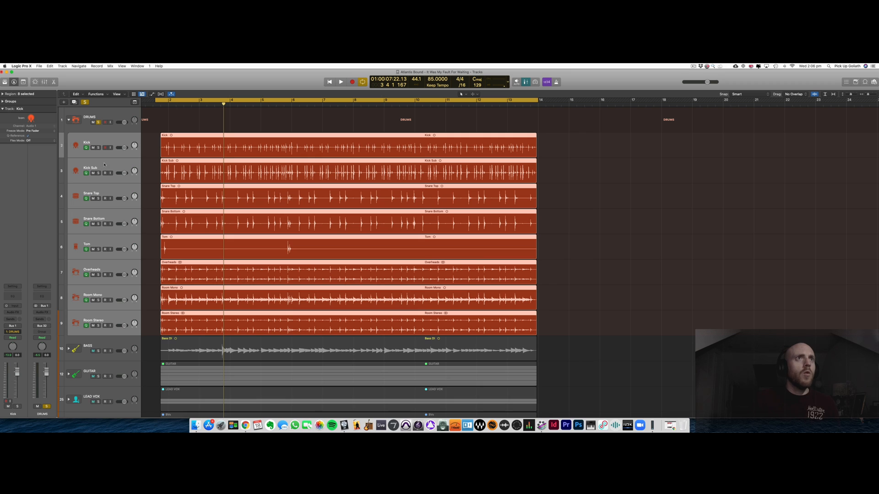
Step: Disable Q-Reference on Kick Sub, Snare Bottom, Overheads, Room Mono and Room Stereo, keeping it on for Kick, Snare Top and Tom
left_click(107, 164)
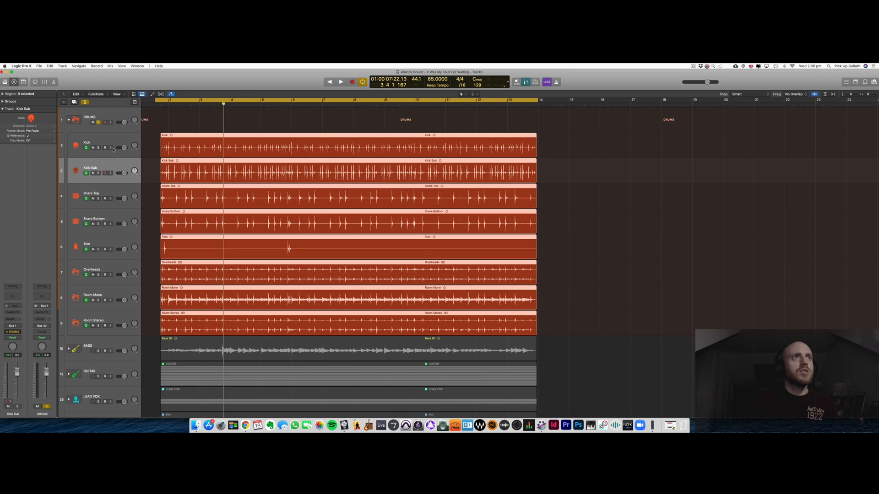
left_click(109, 143)
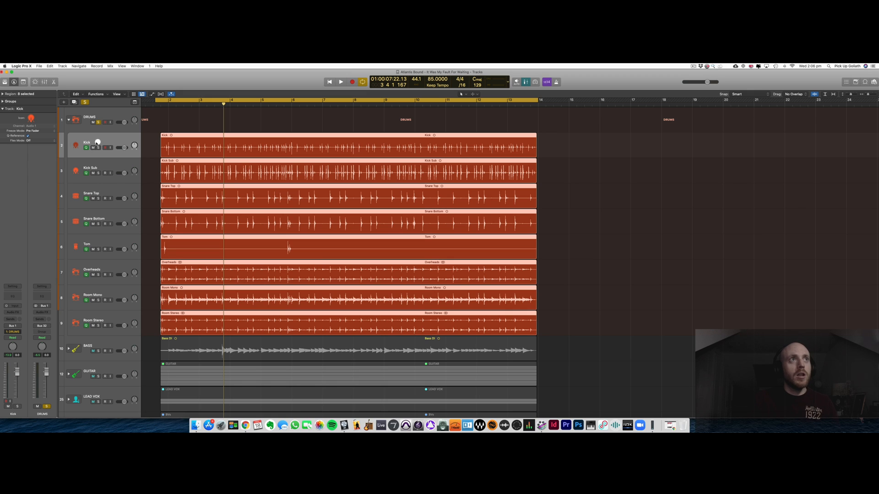
left_click(97, 141)
left_click(86, 174)
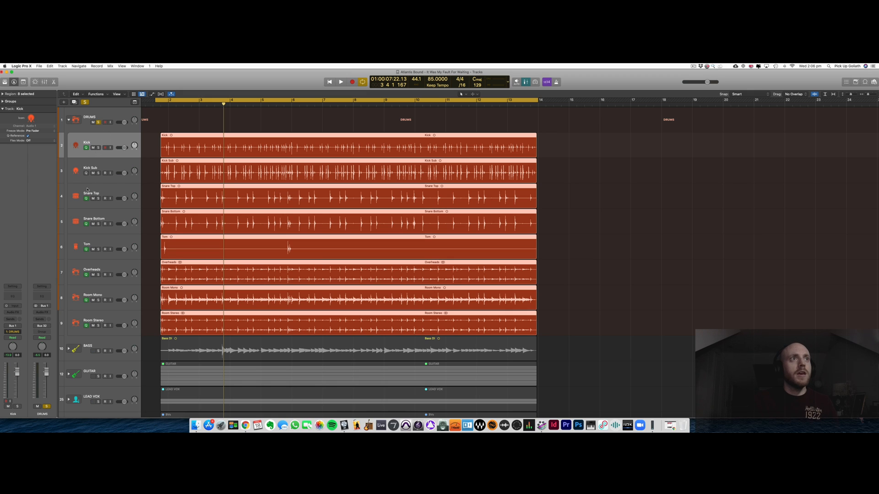
left_click(86, 225)
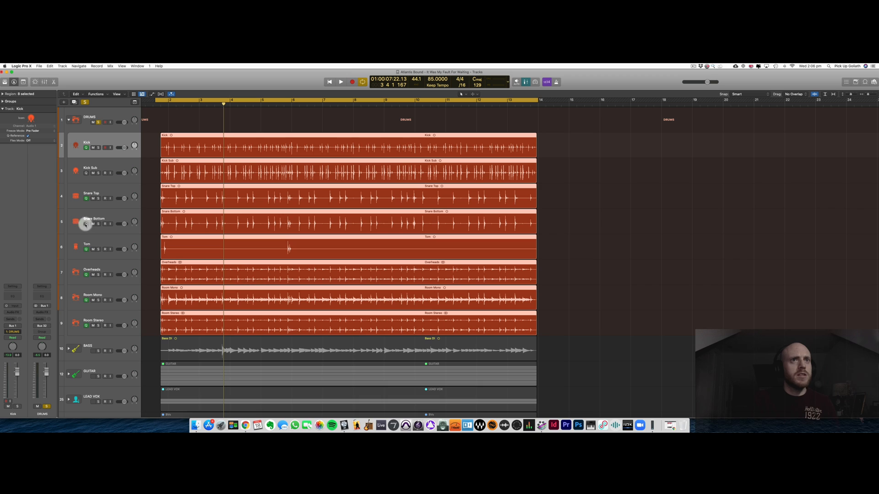
left_click(101, 244)
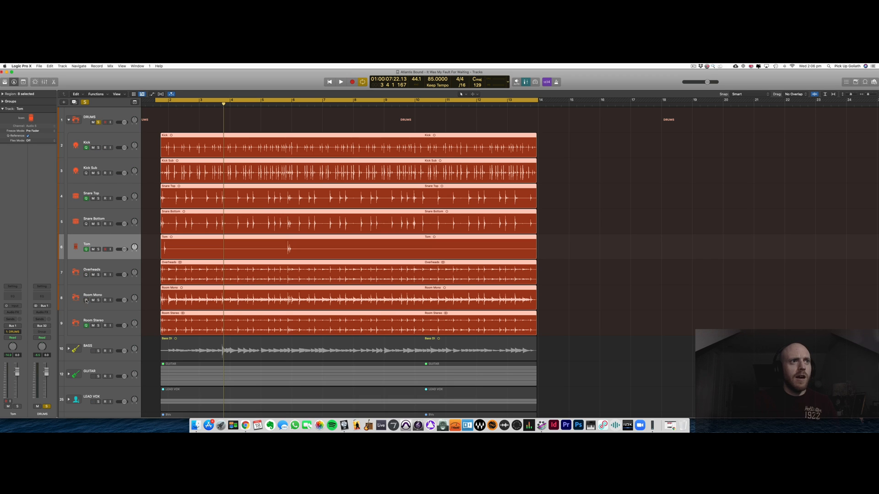
left_click(87, 324)
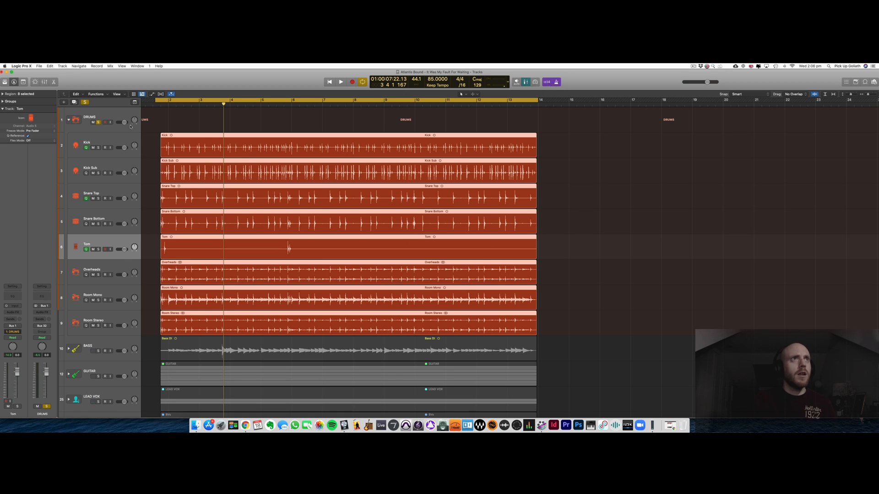
Step: Show Flex and enable it for the grouped drum tracks, keeping the Kick's Flex Time mode at Automatic (Slicing)
left_click(161, 94)
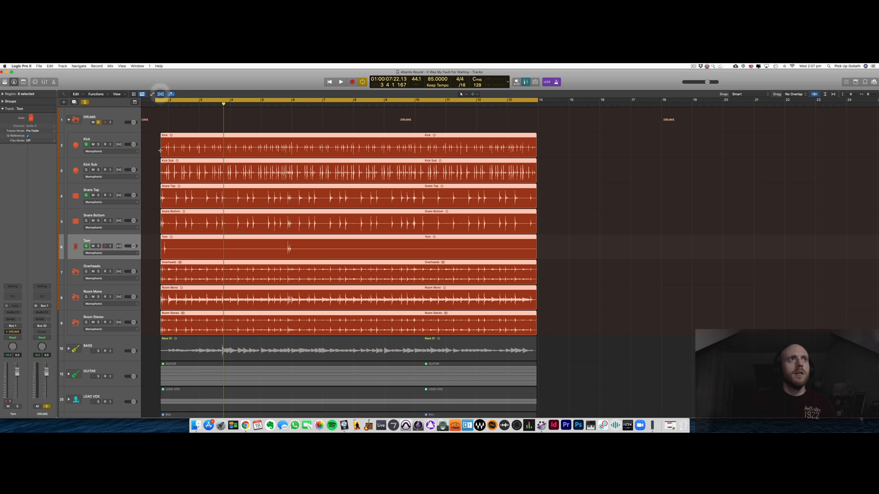
left_click(119, 145)
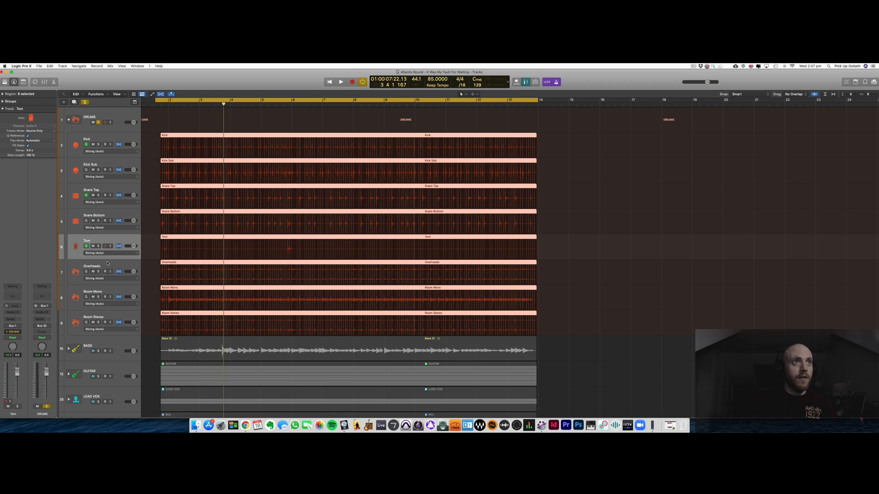
left_click(98, 152)
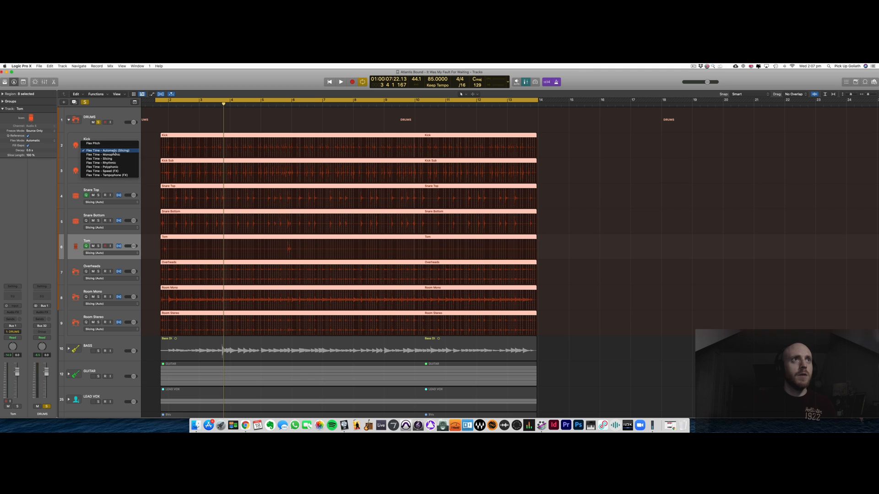
left_click(123, 137)
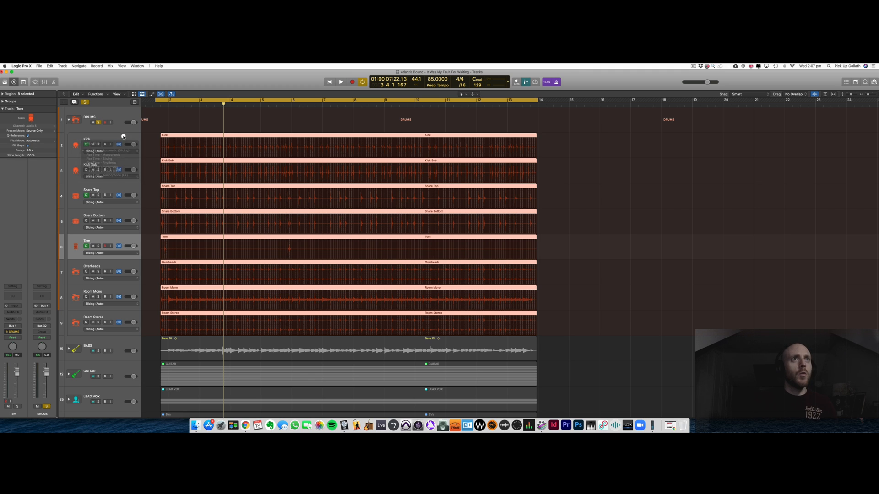
Step: Select all the grouped drum regions and set their Quantize to 1/16 Note
left_click(149, 137)
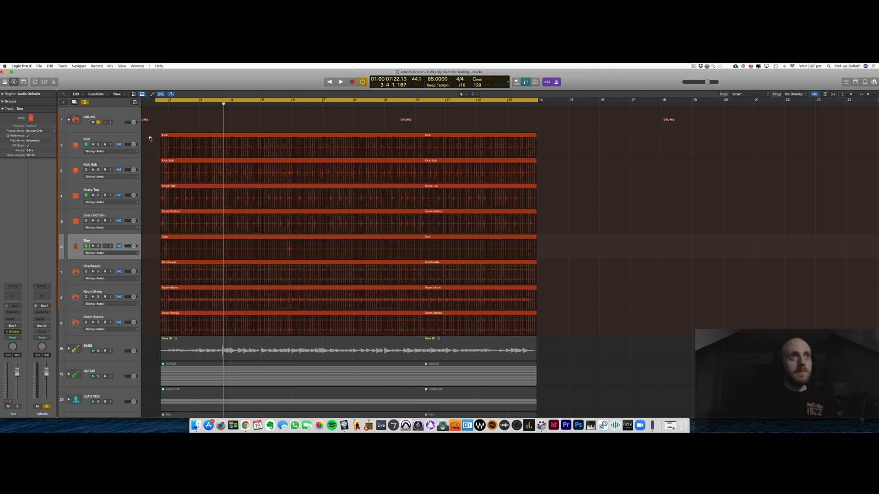
left_click(171, 135)
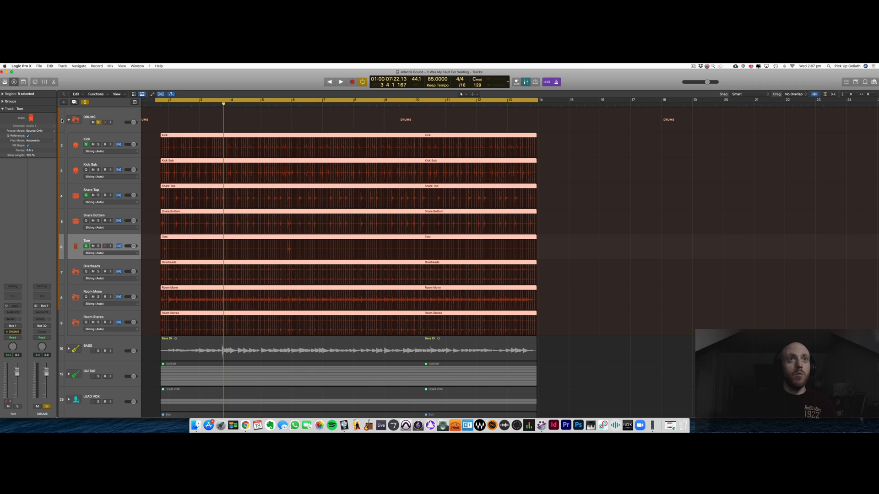
left_click(3, 94)
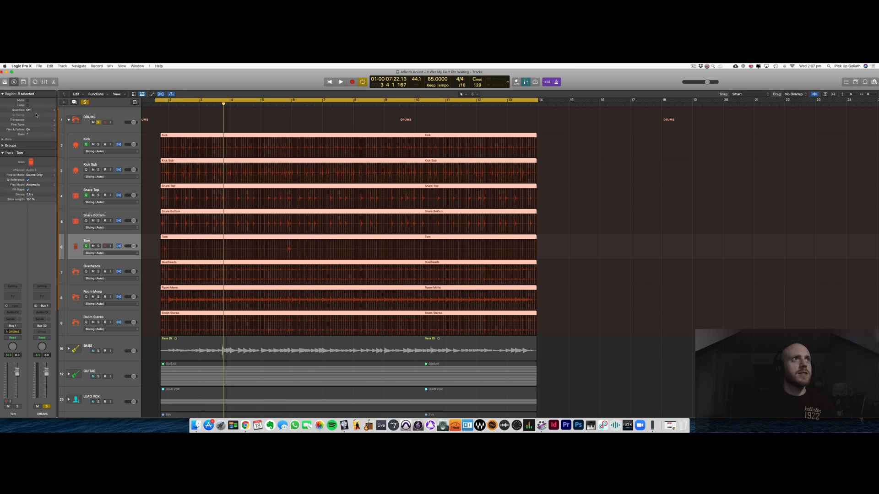
left_click(38, 110)
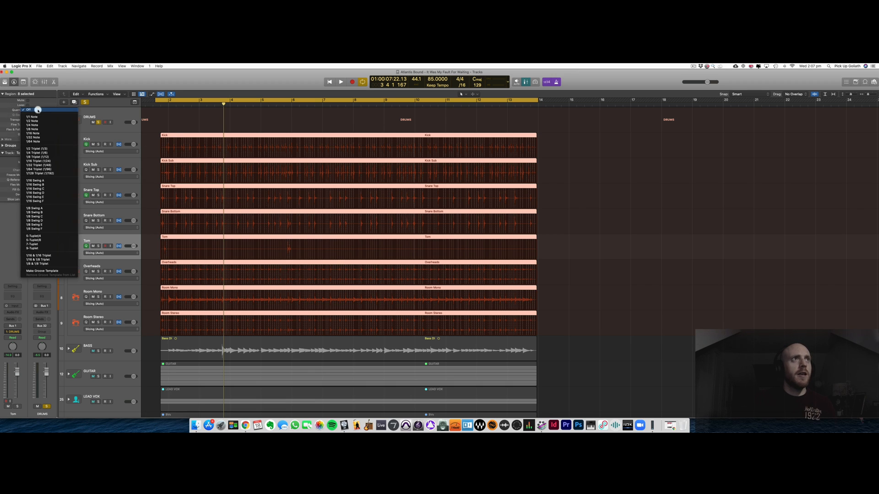
left_click(44, 133)
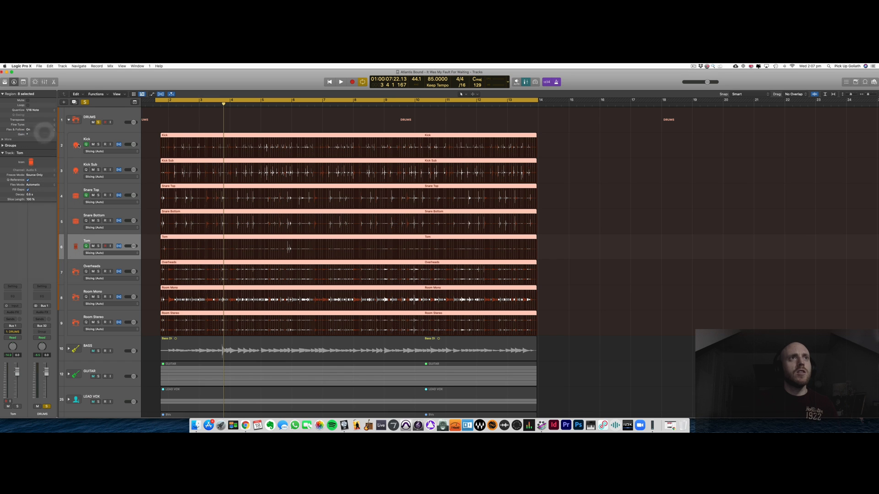
Step: Deselect the drum regions and play back the quantized drums to check their timing
left_click(132, 137)
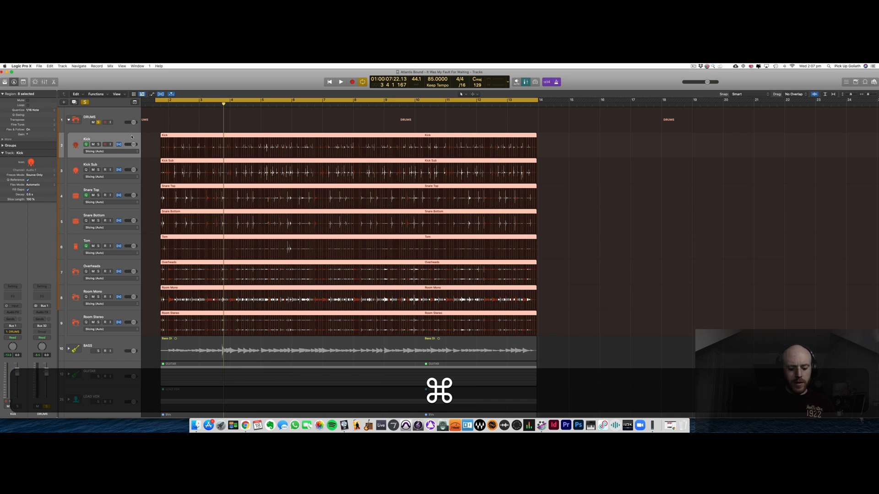
key("super+Right")
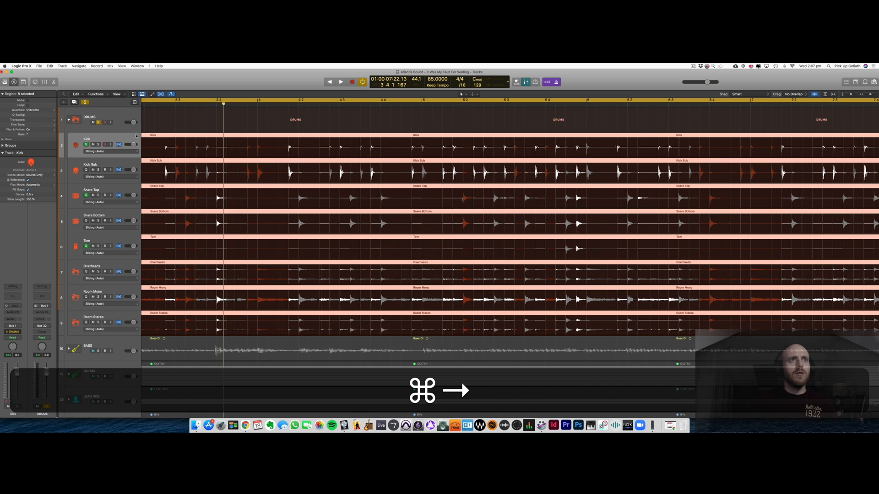
scroll(204, 122, "left", 10)
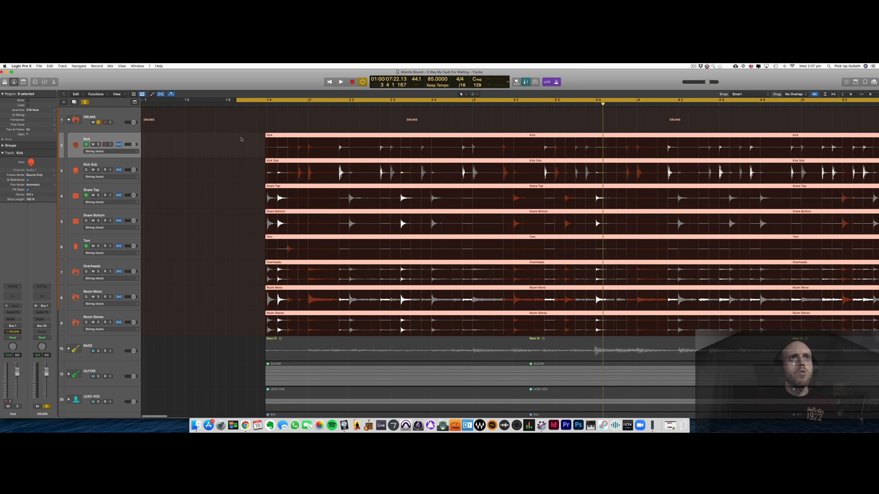
left_click(241, 139)
key("super+Right")
key("super+space")
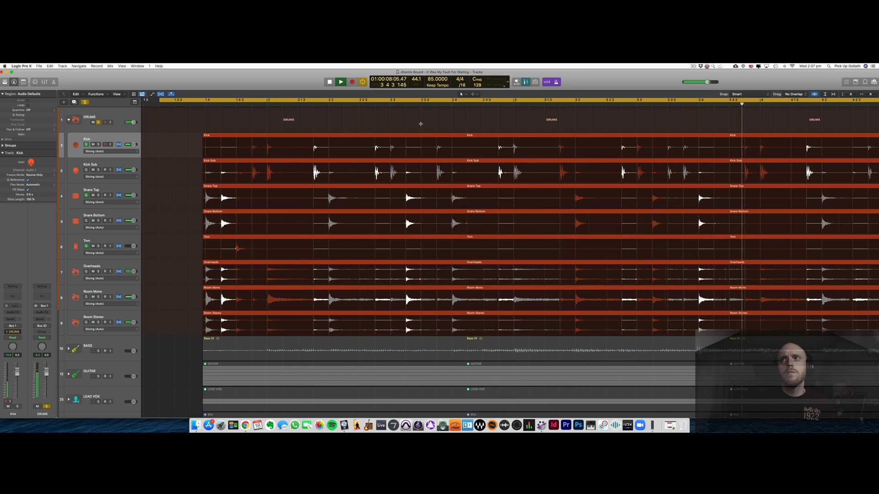
Step: Turn cycle mode off and play the quantized drums from the beginning into bar 3, listening for timing errors
key("space")
key("c")
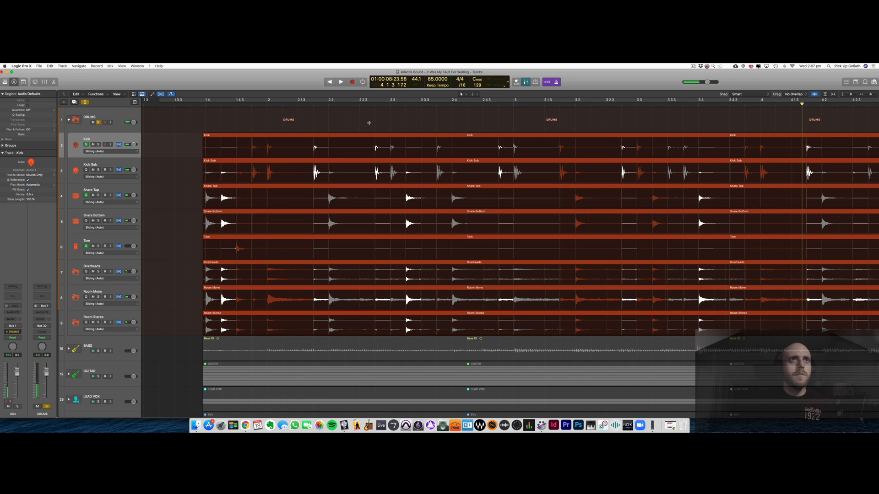
key("space")
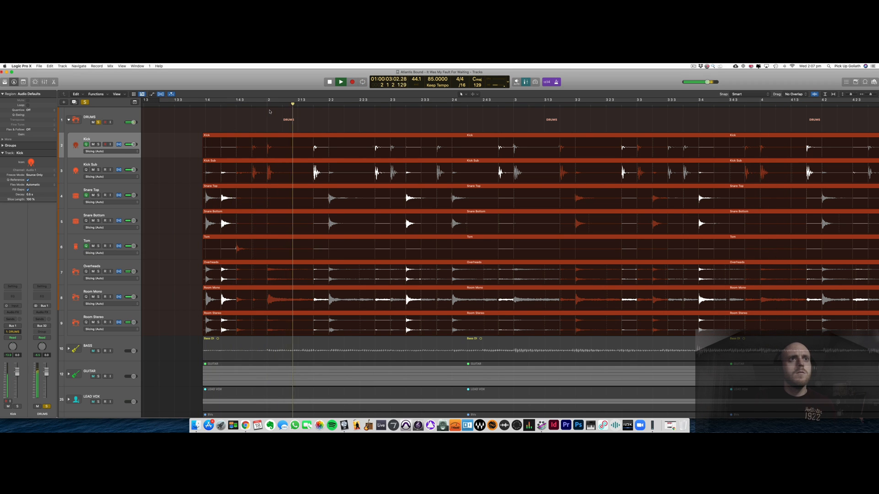
scroll(392, 114, "right", 5)
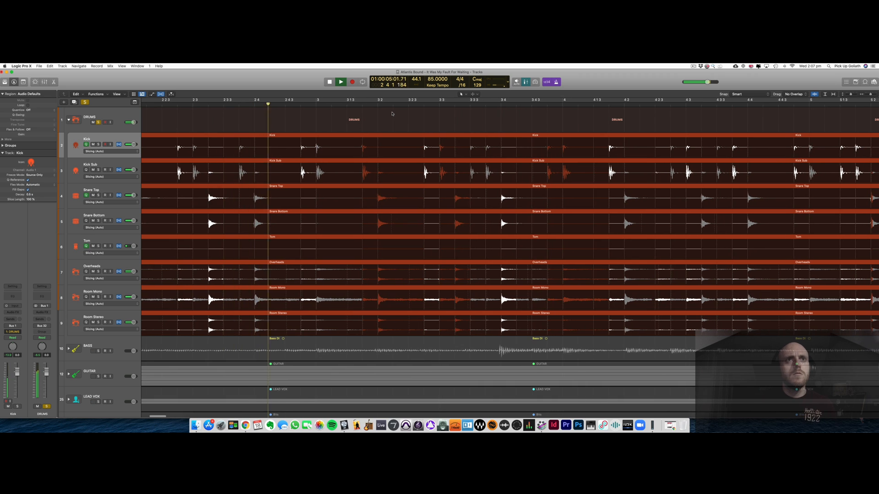
scroll(393, 114, "right", 3)
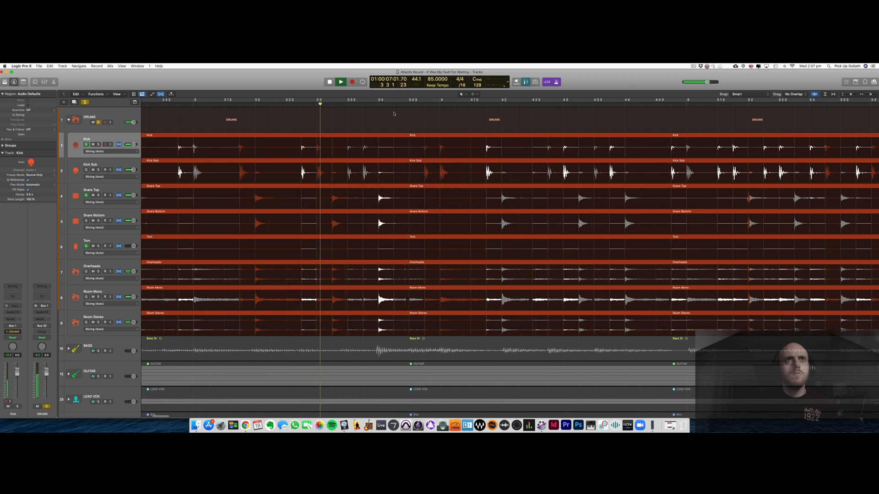
Step: Set a cycle range from beat 3 3 to bar 4 and audition the drums in that loop
left_click(318, 99)
left_click(267, 100)
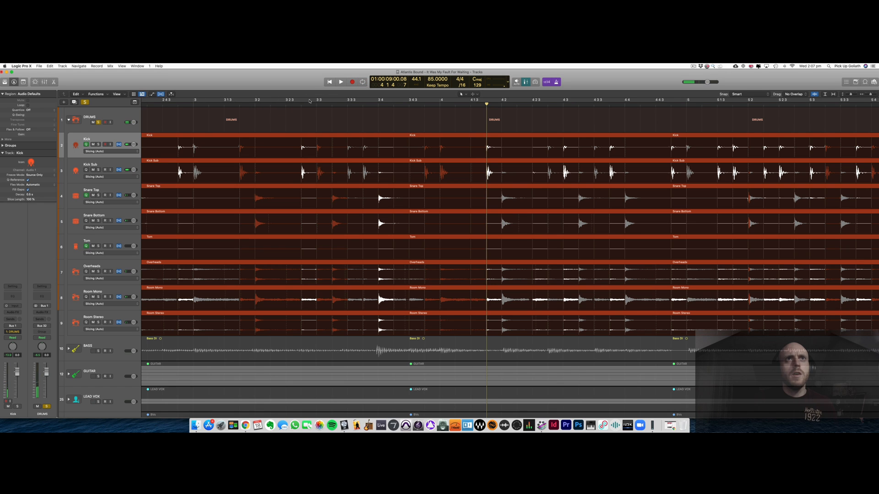
left_click_drag(309, 101, 438, 102)
key("space")
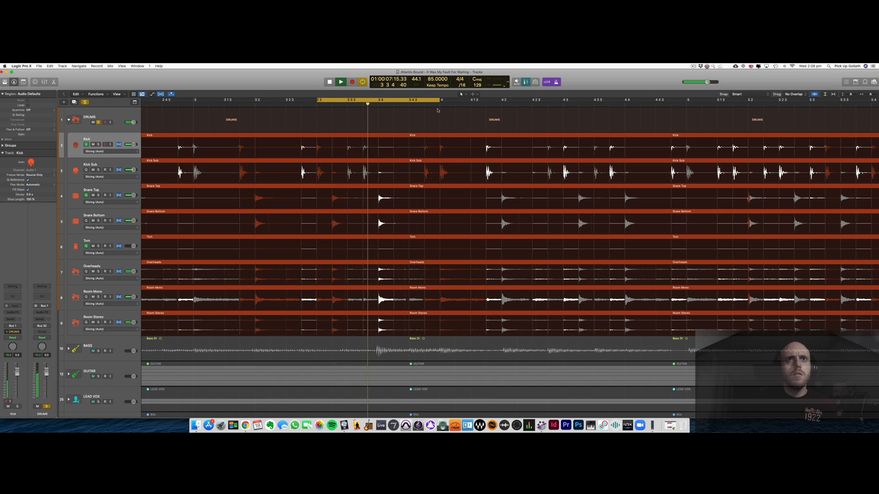
key("space")
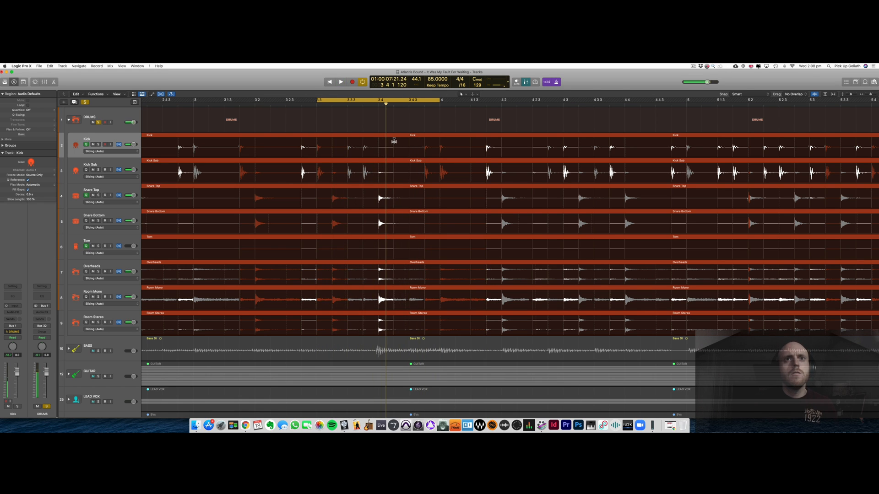
Step: Select the drum regions and examine the looped passage around the snare hit at beat 3 4 with enlarged waveforms
left_click(394, 138)
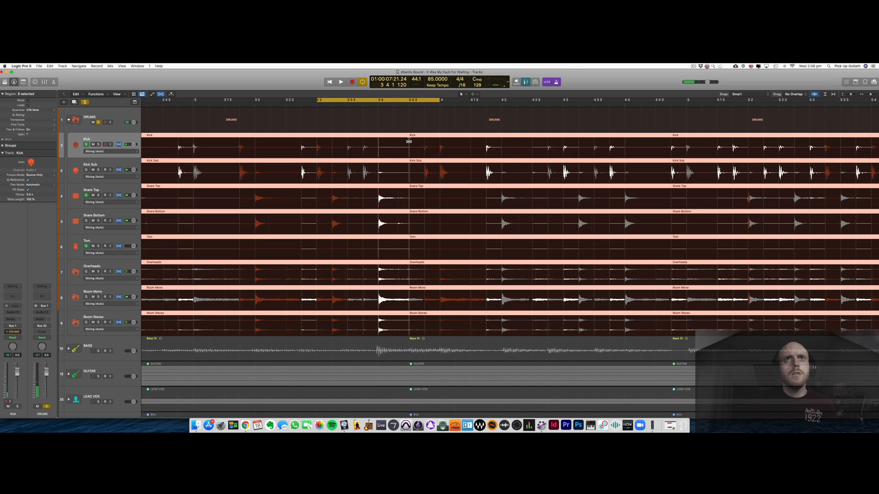
key("space")
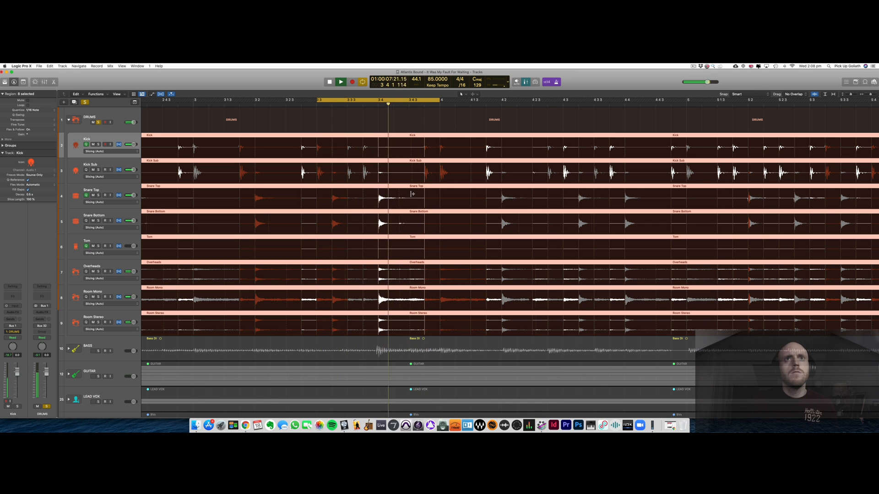
key("space")
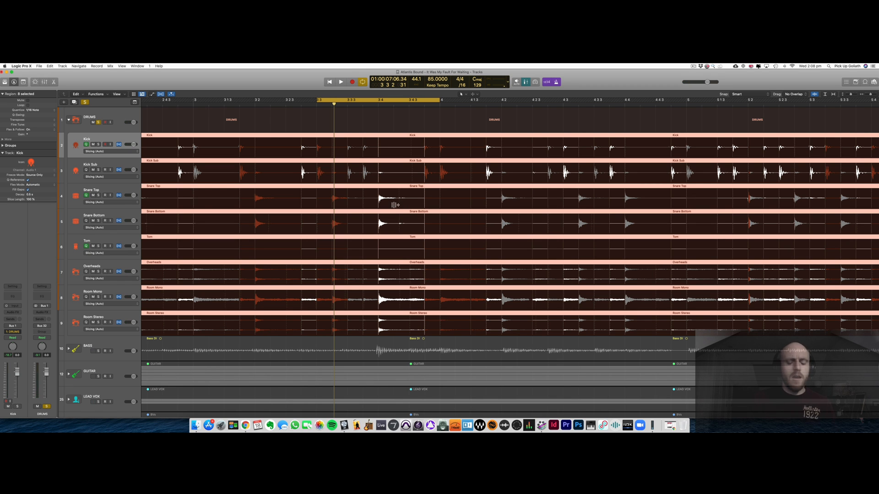
key("super+Down")
key("super+Right")
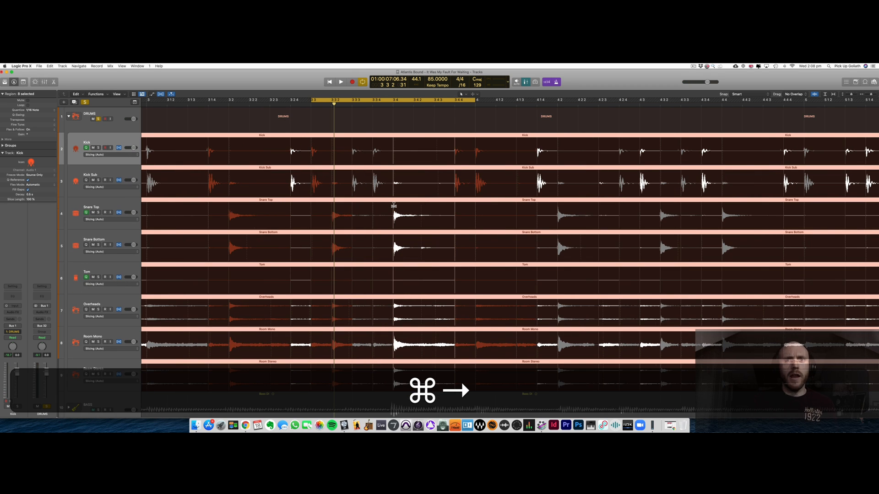
scroll(393, 206, "down", 1)
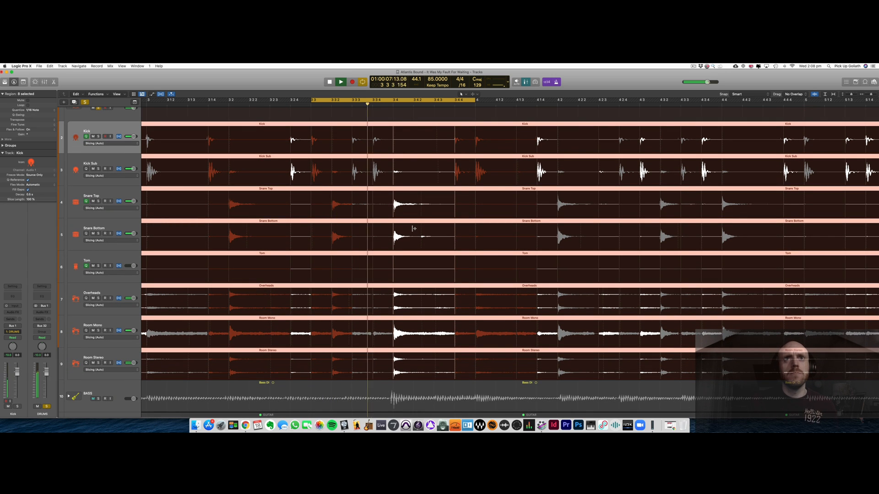
key("space")
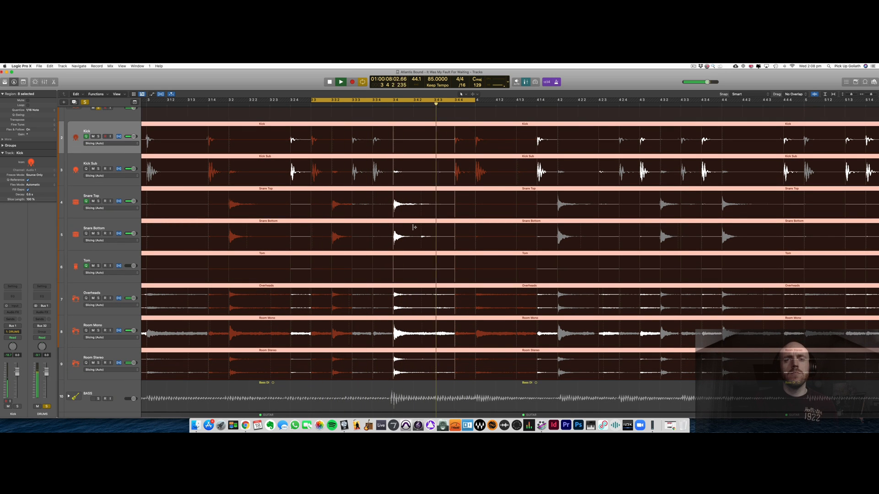
key("space")
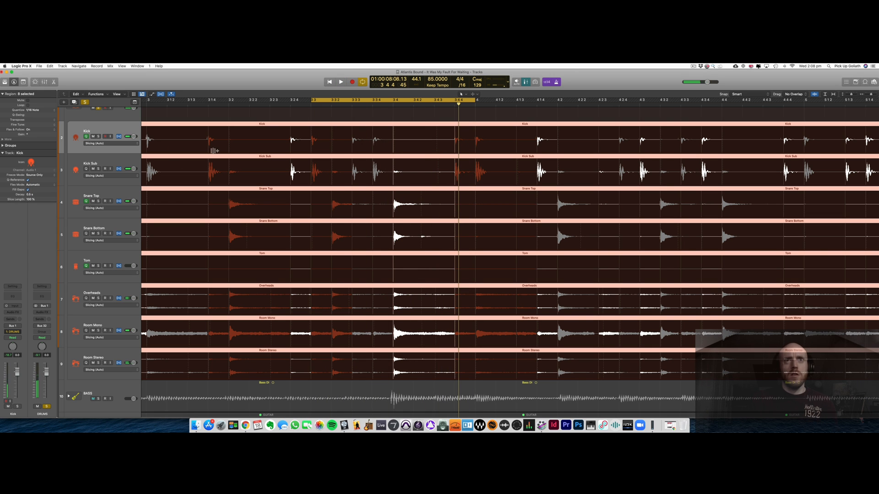
Step: Select the DRUMS track and replay the looped passage to pinpoint the snare problem
scroll(214, 151, "up", 1)
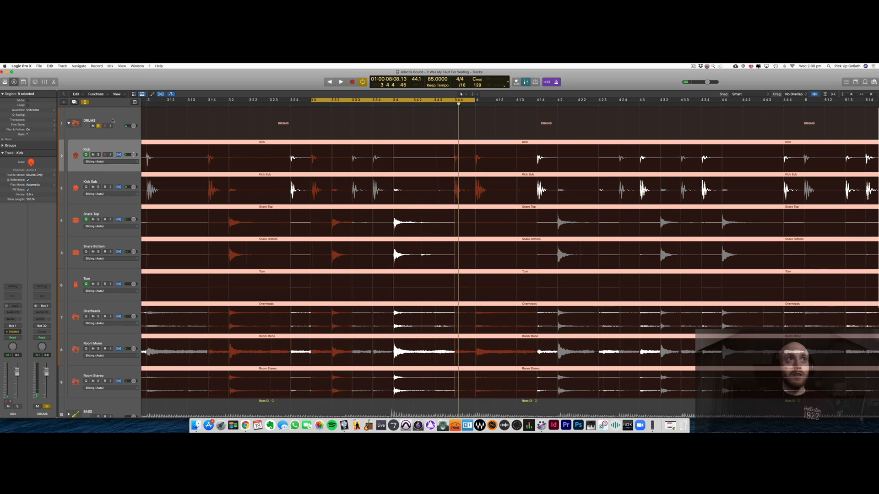
left_click(116, 115)
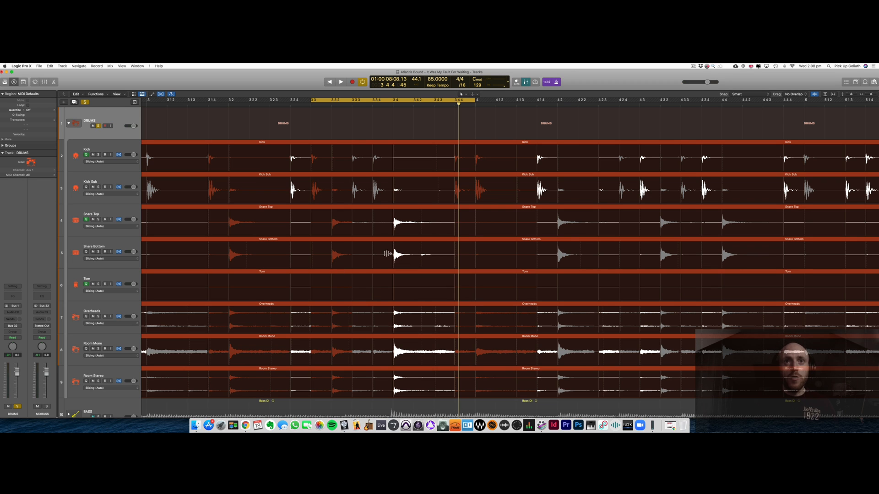
key("space")
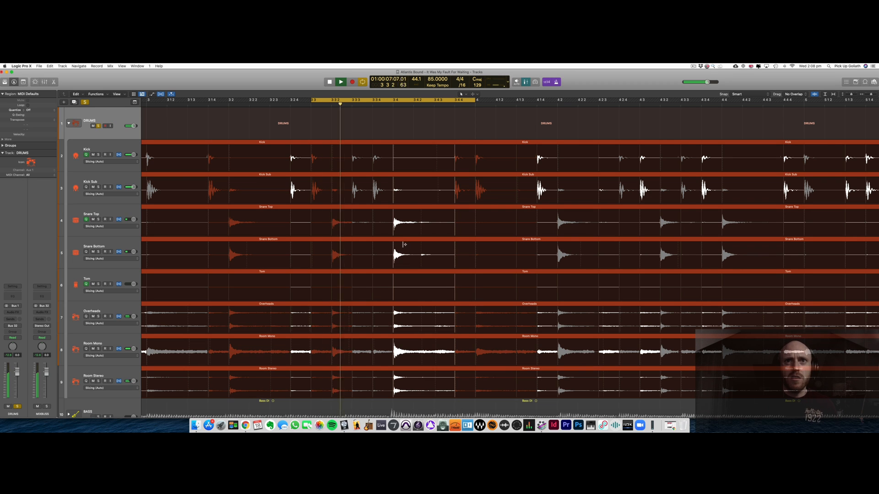
Step: Try shifting the audio after the snare hit at beat 3 4 slightly later with a flex marker, audition it and undo
left_click(421, 217)
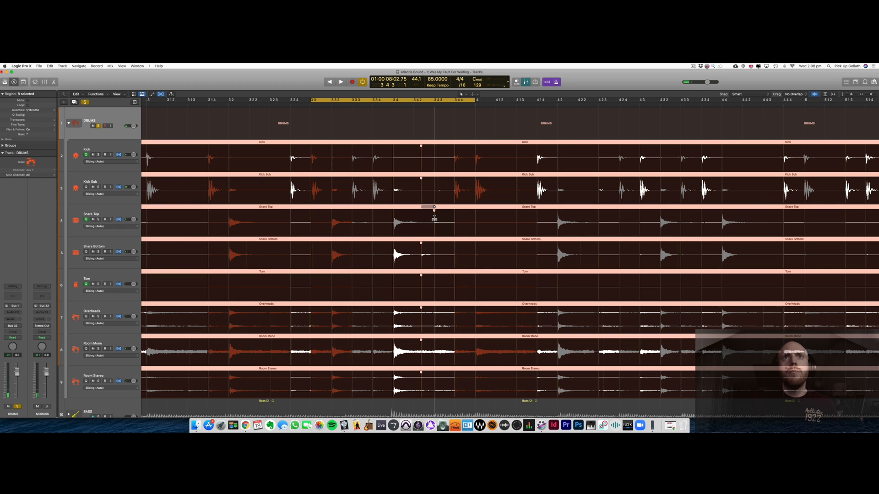
left_click(434, 219)
key("space")
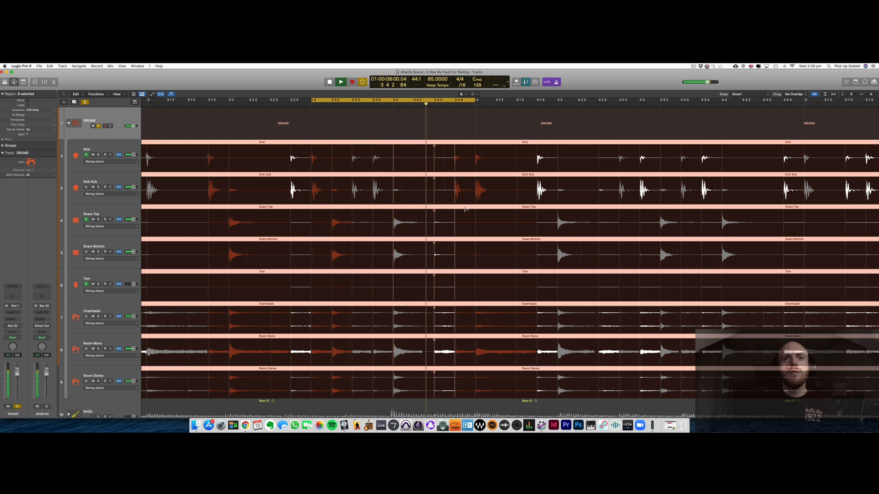
key("space")
key("super+z")
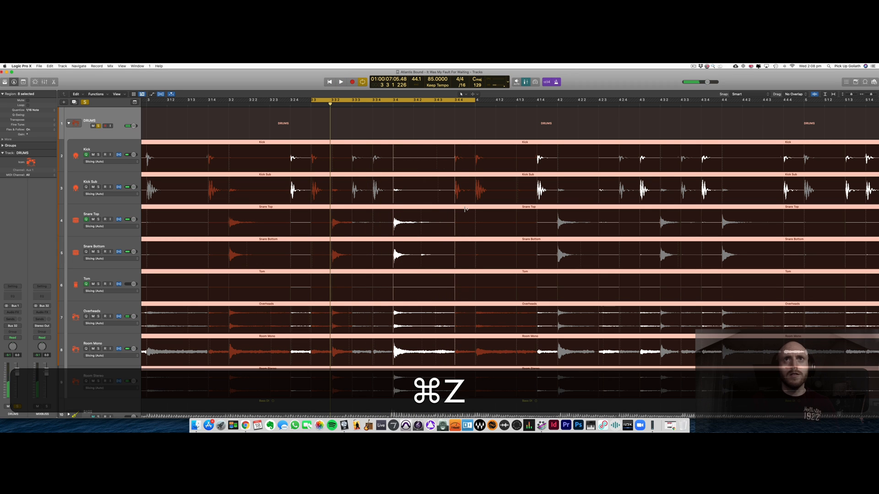
Step: Stop playback just after the snare hit at beat 3 4 and create a marker there named Snare Error
key("space")
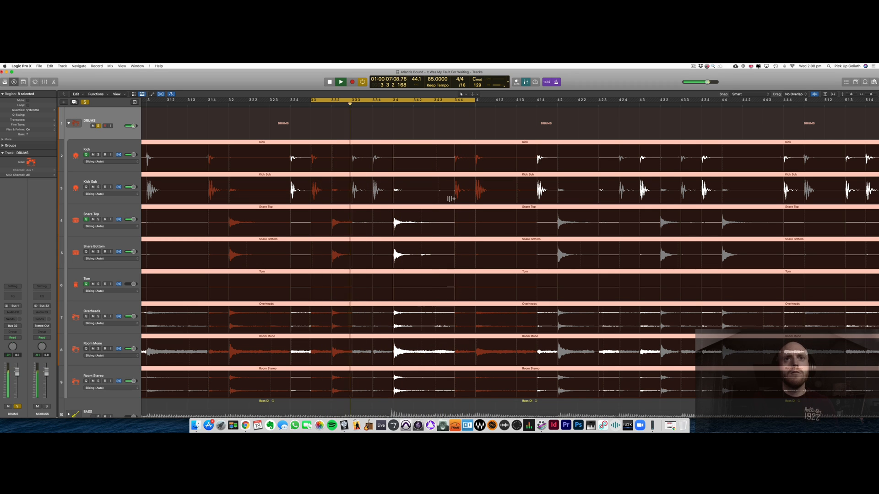
key("space")
left_click(109, 114)
key("g")
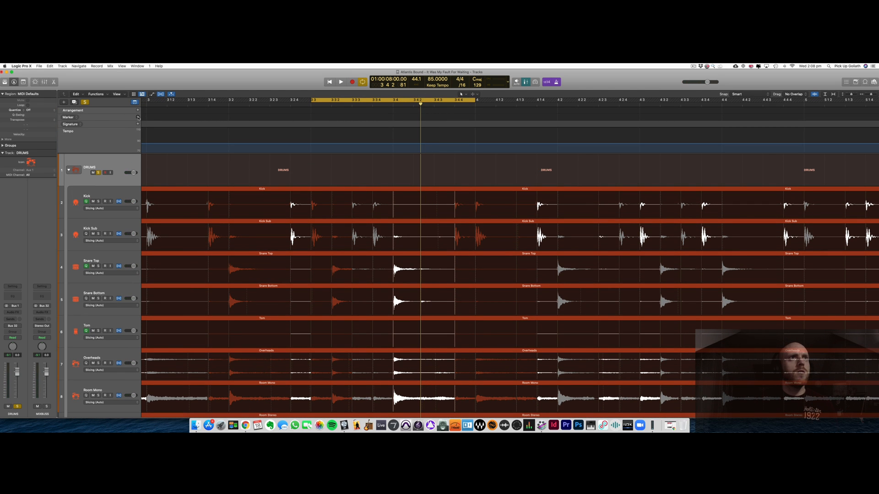
left_click(138, 117)
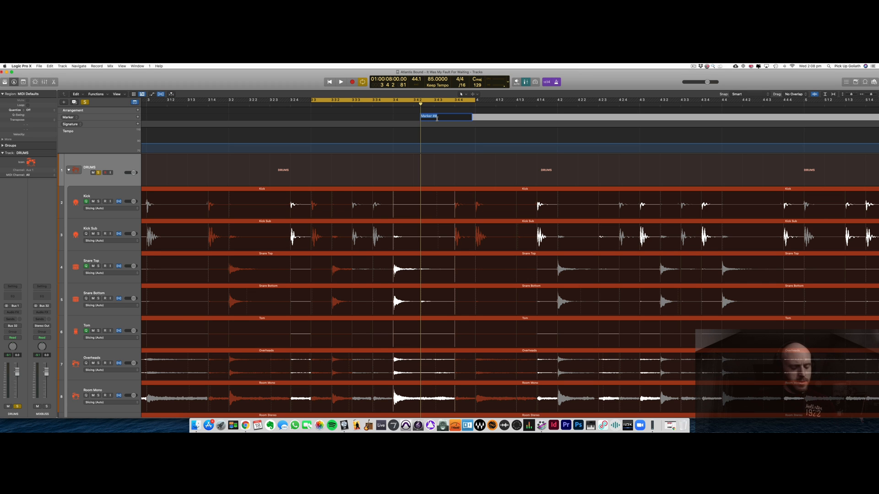
type("Snare En")
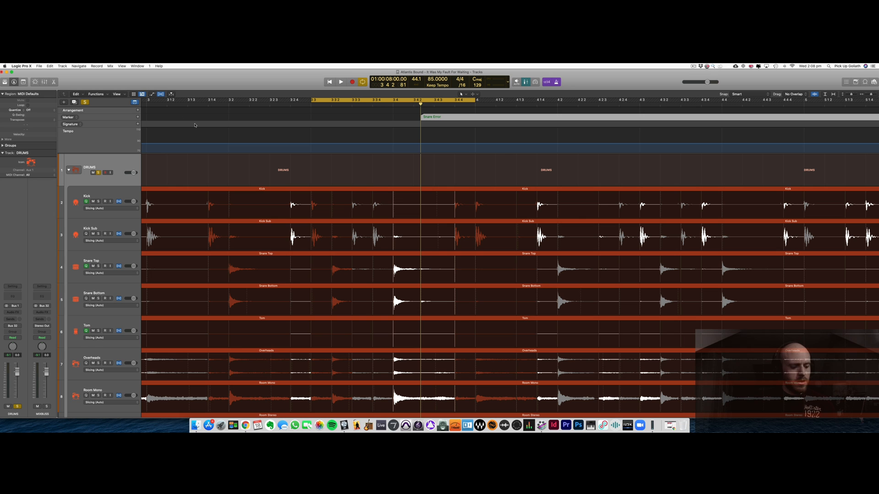
Step: Hide the global tracks, turn cycle mode off and play the rest of the drums to listen for further errors
key("super+g")
key("super+Left")
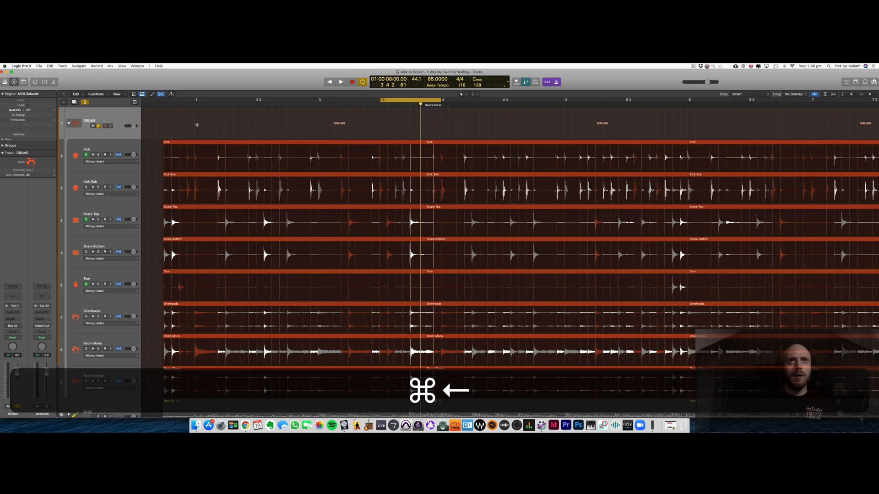
key("super+c")
key("space")
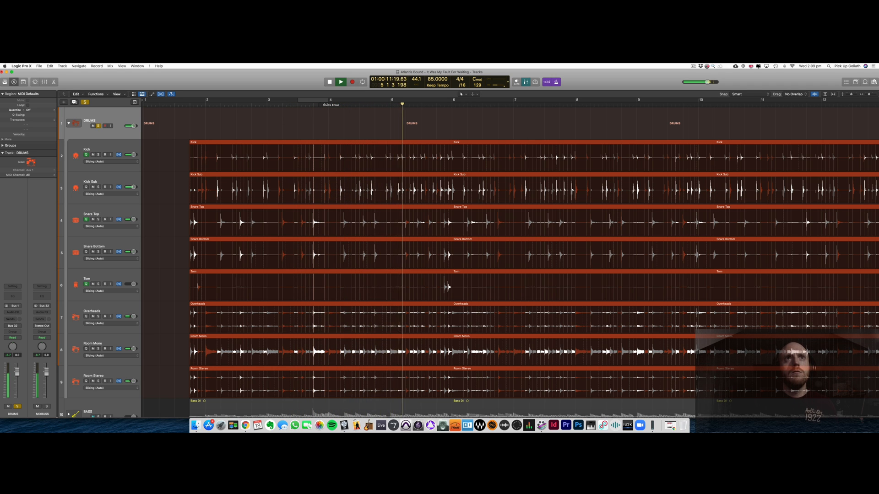
Step: Replay the drums from around the Snare Error marker and loop the passage from 6 to 6 3
left_click(331, 106)
key("super+Right")
key("super+Right")
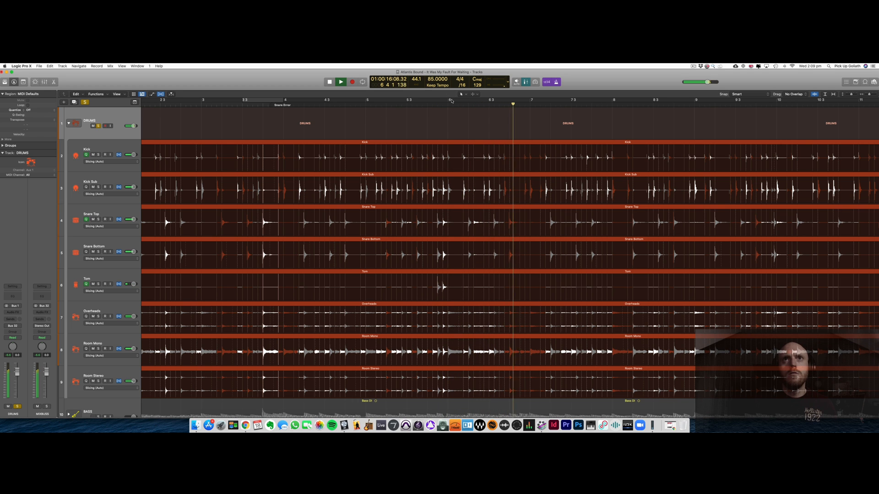
left_click_drag(449, 101, 487, 101)
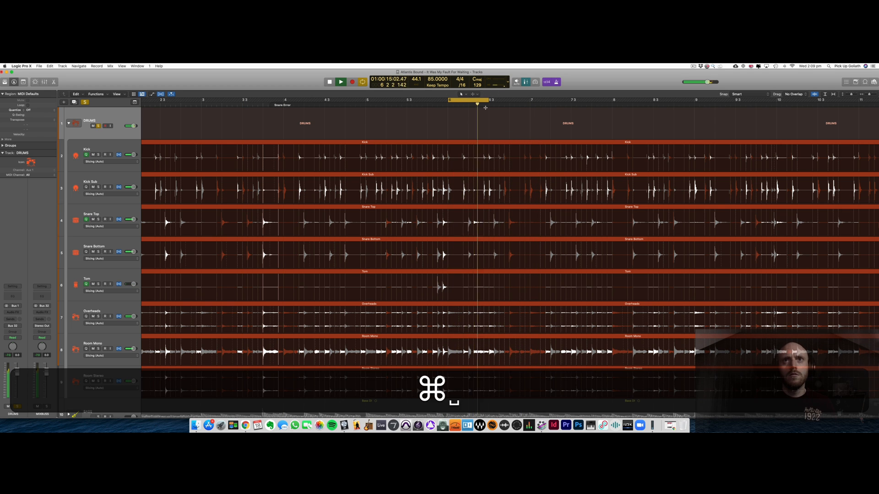
key("super+Right")
key("super+Right")
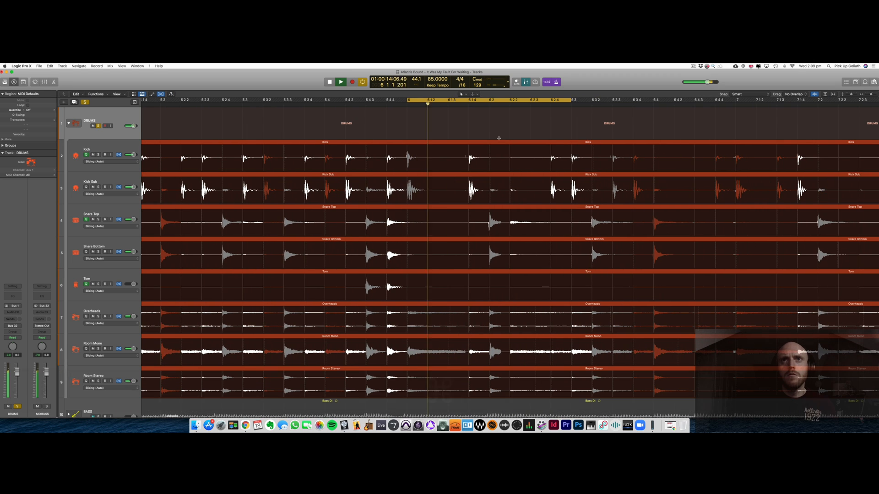
Step: Delete the flex marker at 6 2 2 just after the snare hit, audition the loop and turn cycle mode off
key("space")
left_click(509, 150)
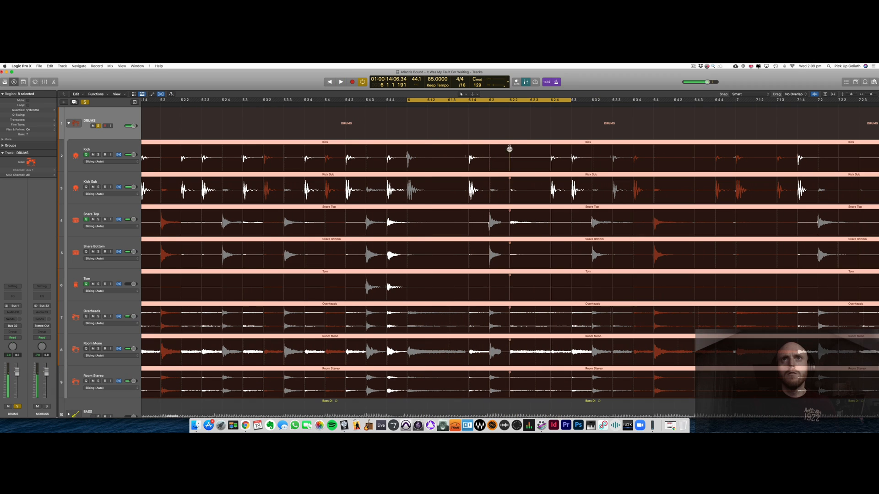
key("space")
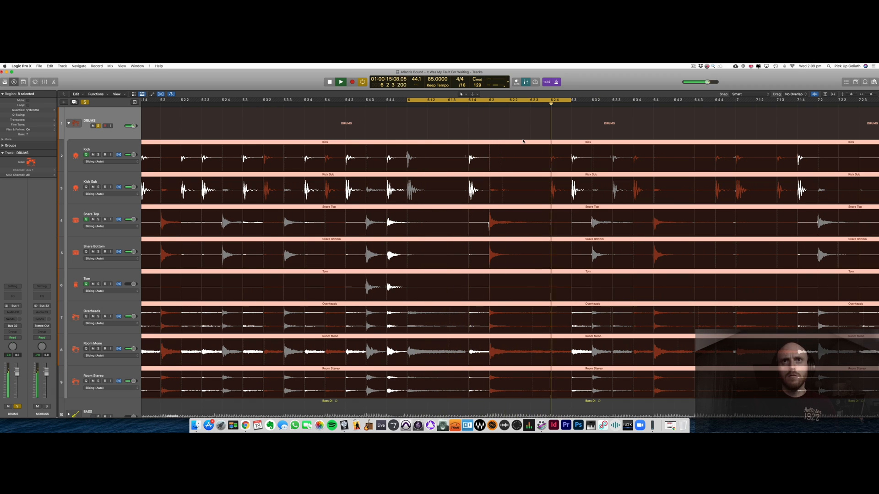
key("space")
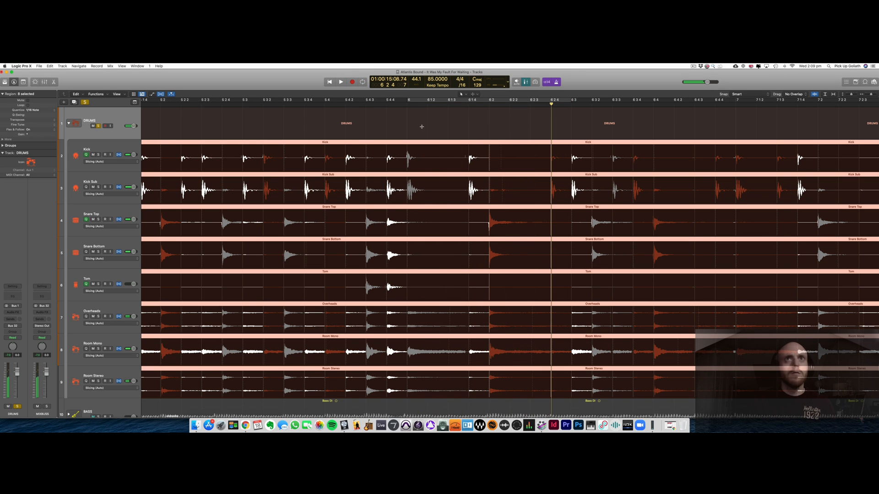
Step: Play through the following bars and delete the unwanted flex markers at 6 4 3 and 8 4 3 across the drum tracks
key("space")
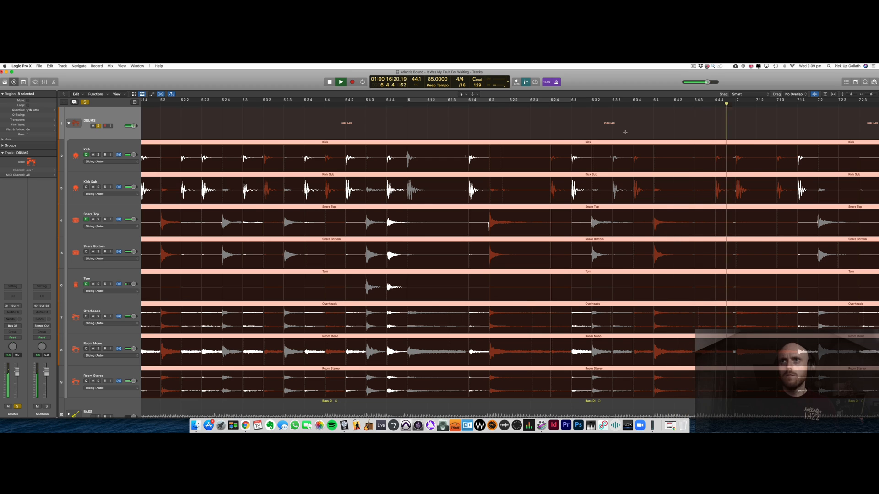
key("space")
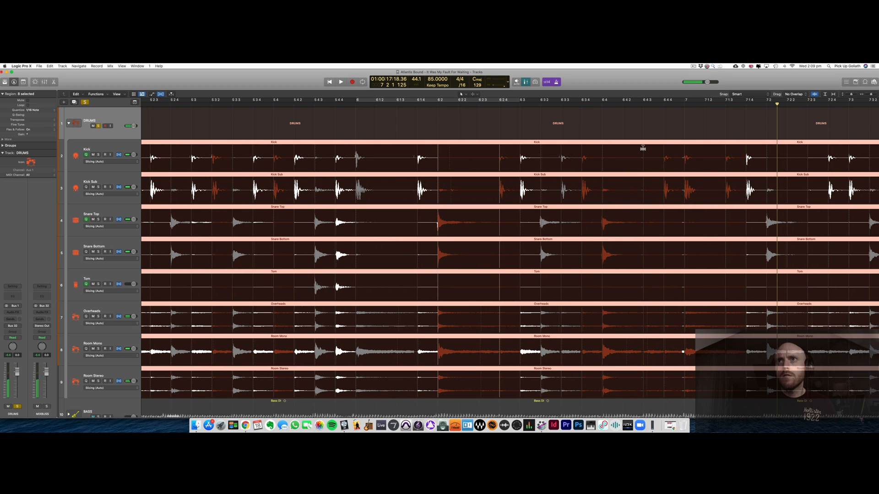
left_click(643, 144)
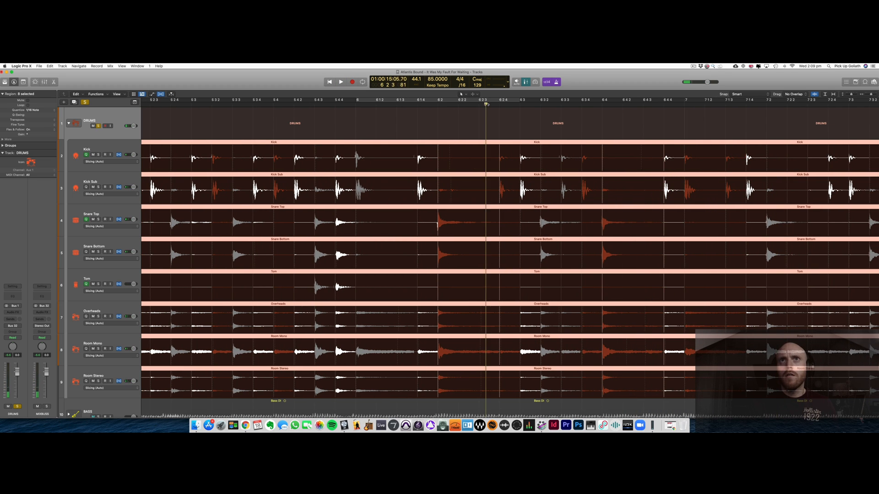
key("space")
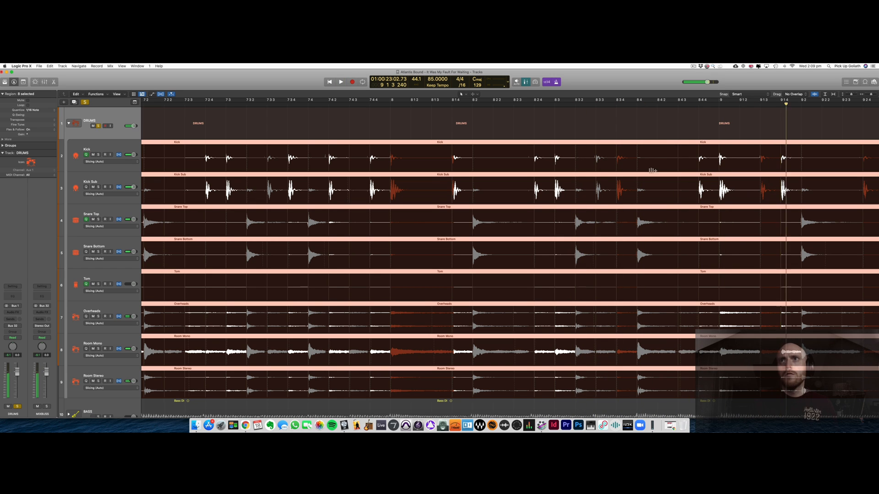
left_click(678, 147)
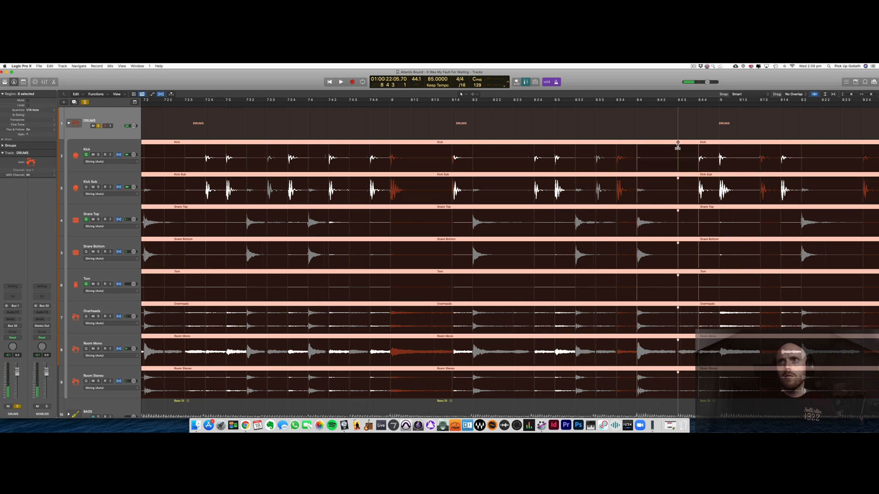
key("space")
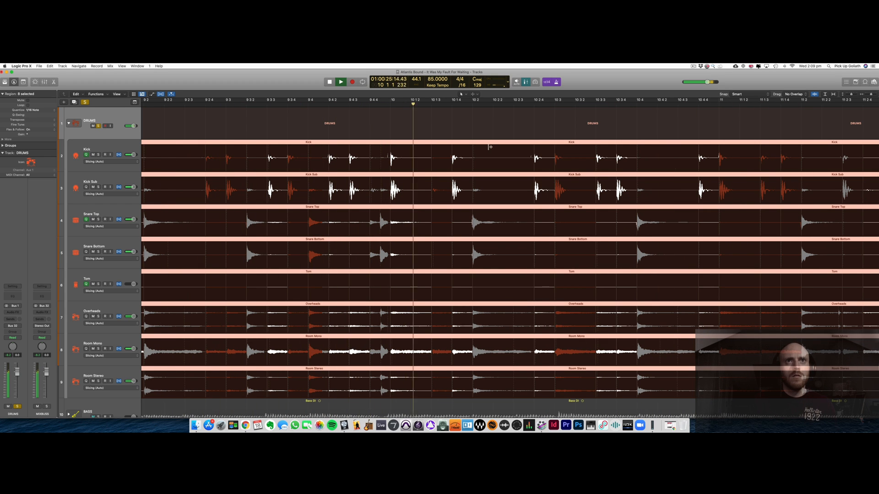
Step: Stop playback and create a flex marker on the snare hit between 9 4 4 and bar 10
key("space")
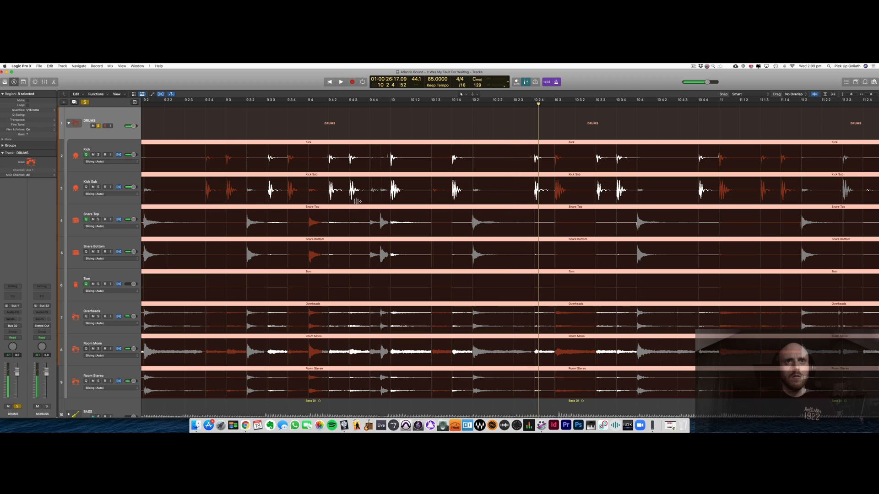
left_click(381, 151)
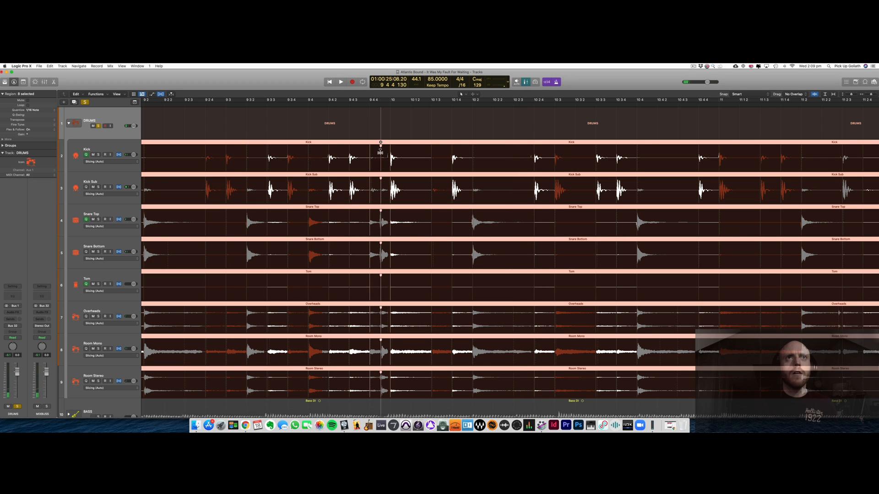
left_click(380, 151)
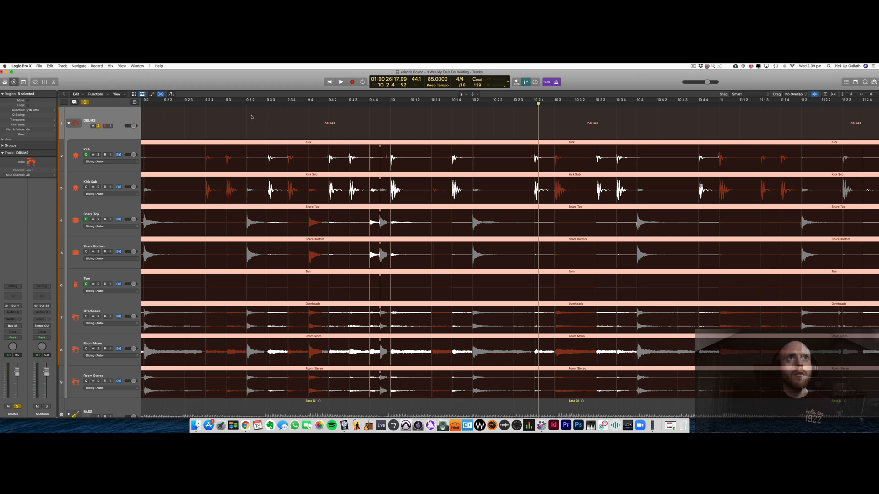
Step: Listen on into bar 11 and loop the passage from 11 2 to 11 4
key("space")
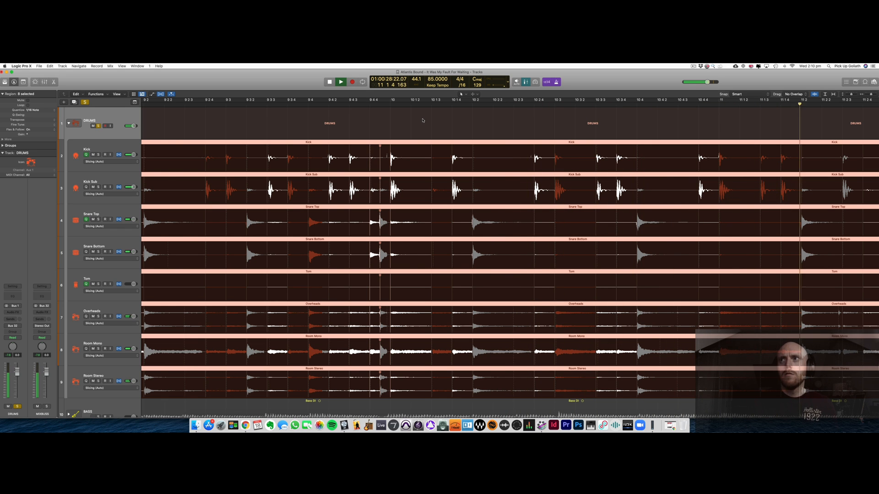
scroll(218, 122, "left", 4)
key("space")
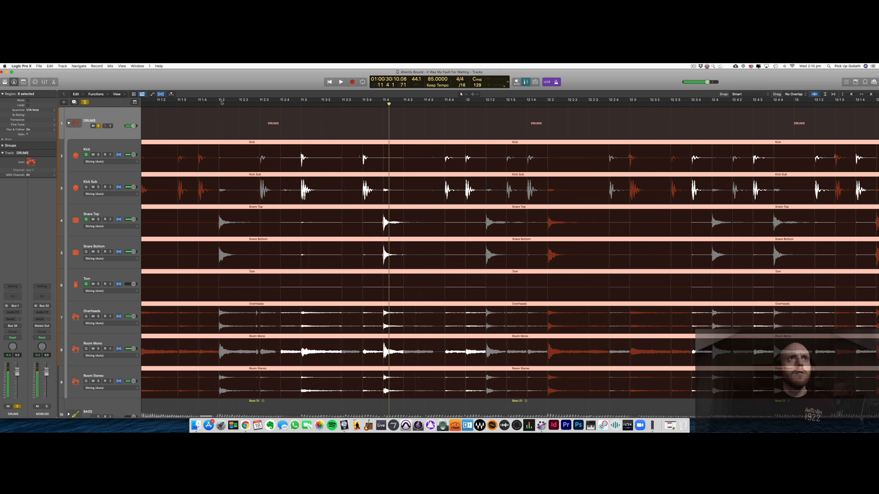
left_click_drag(220, 100, 383, 104)
key("space")
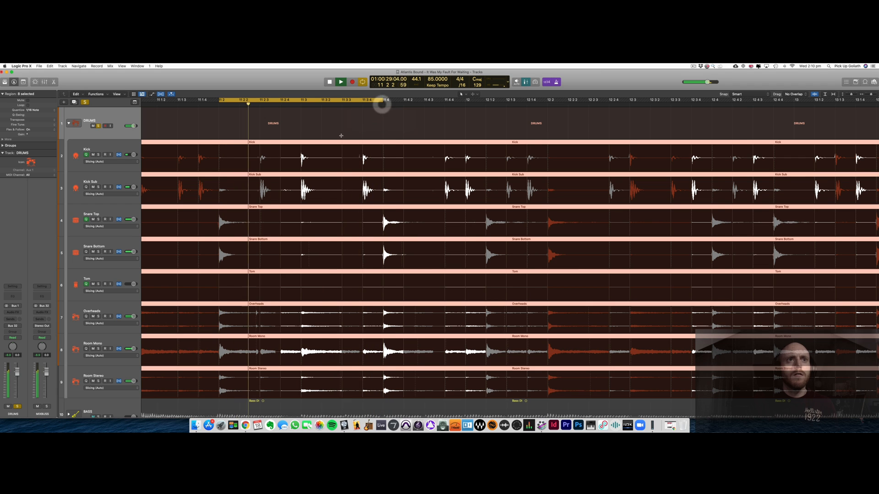
scroll(277, 178, "left", 1)
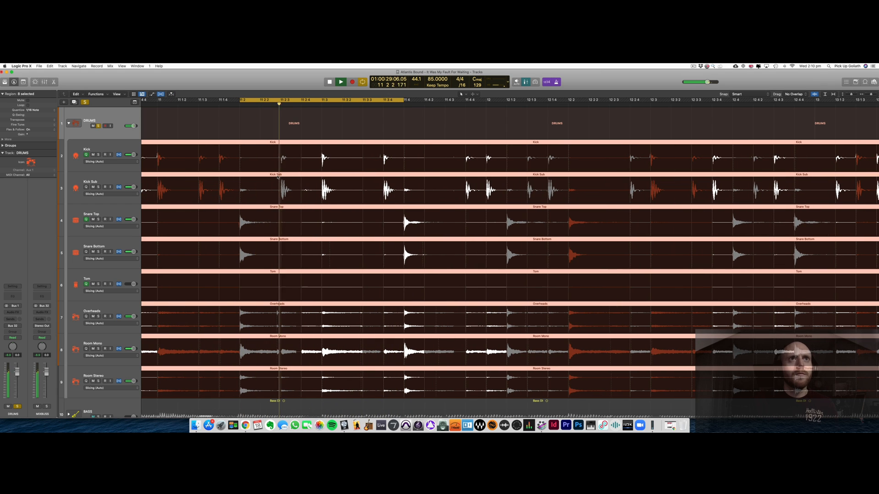
Step: Delete the flex markers at 11 2 3 and 11 2 4 and audition the looped passage
key("space")
left_click(281, 151)
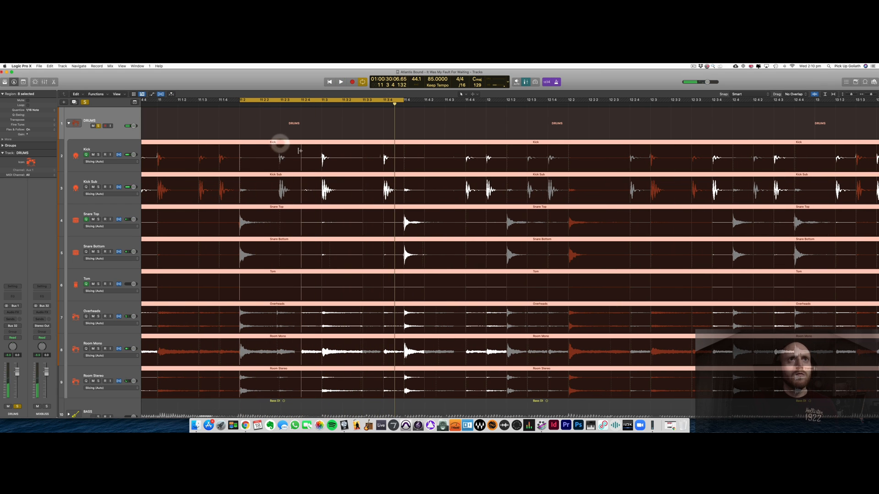
left_click(300, 143)
key("space")
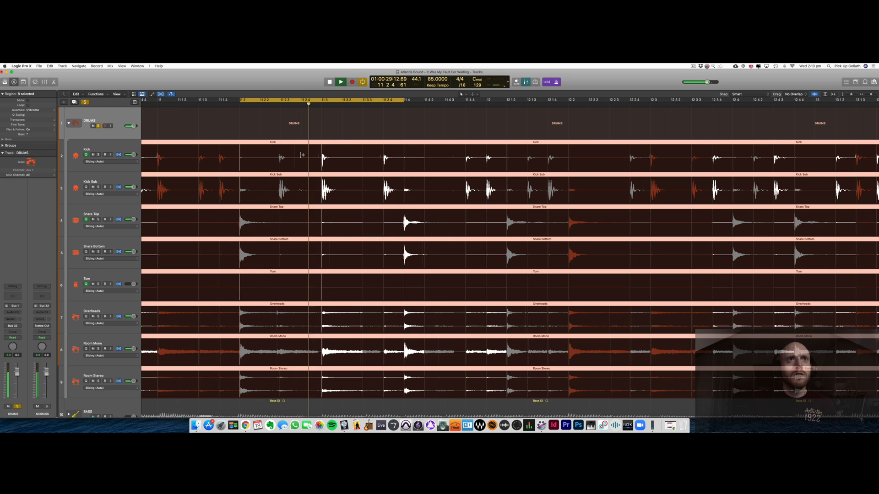
key("space")
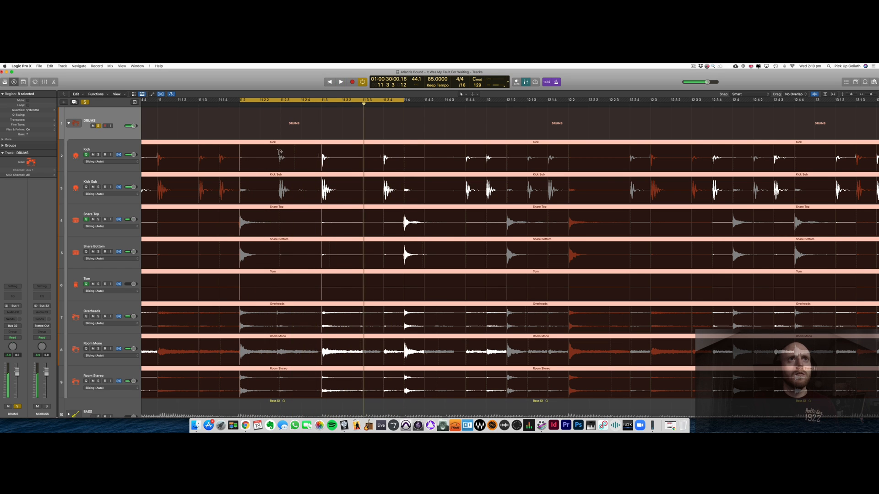
Step: Create a flex marker on the quiet kick hit at 11 2 3 so it aligns with the grid, and audition it
left_click(280, 151)
key("space")
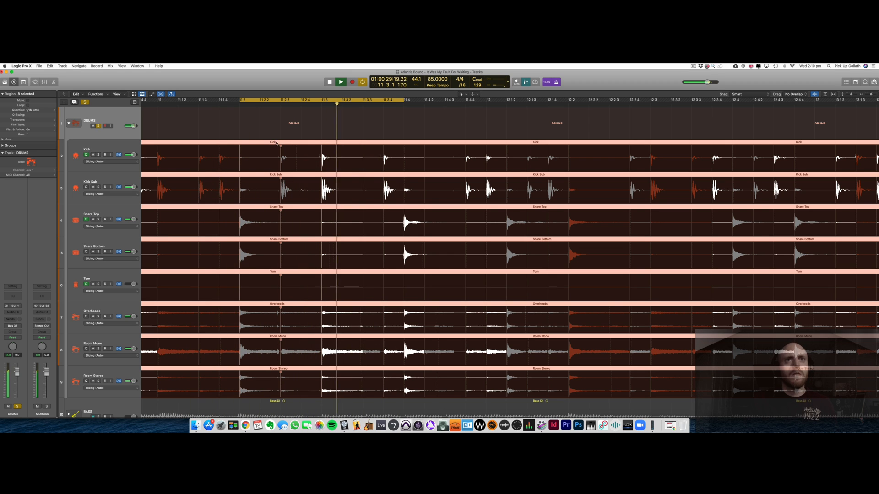
key("space")
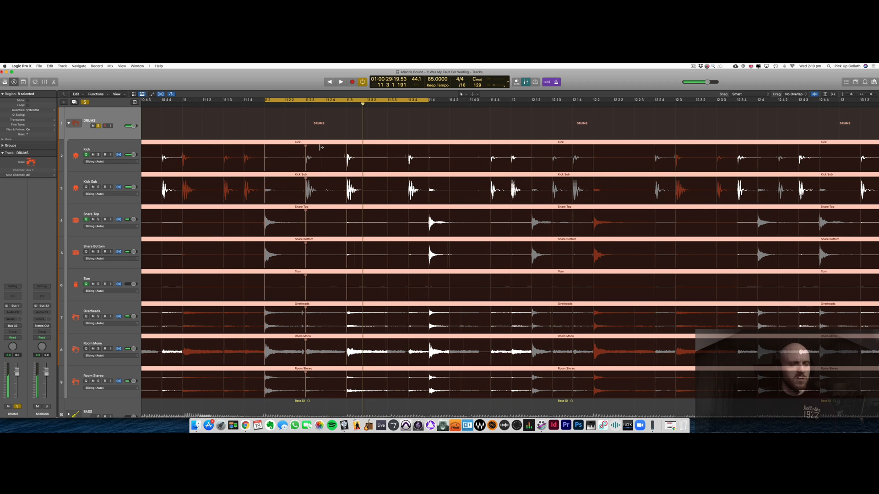
Step: Loop the drums from 11 3 to 12, delete the flex marker at 11 4 2 after the snare hit and turn cycle mode off
double_click(178, 106)
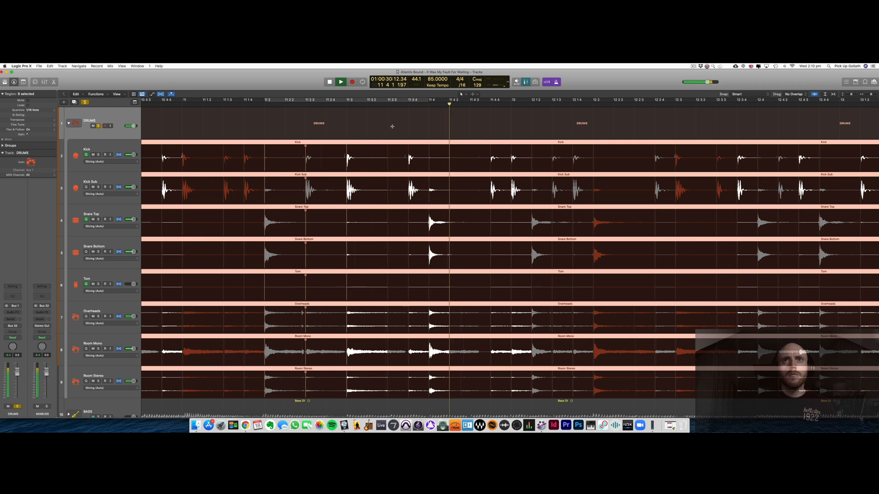
left_click_drag(433, 102, 347, 107)
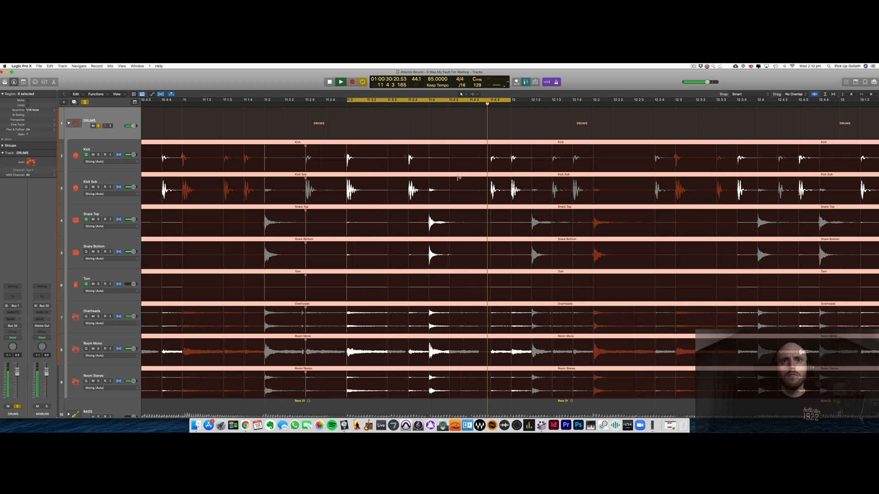
key("space")
key("space")
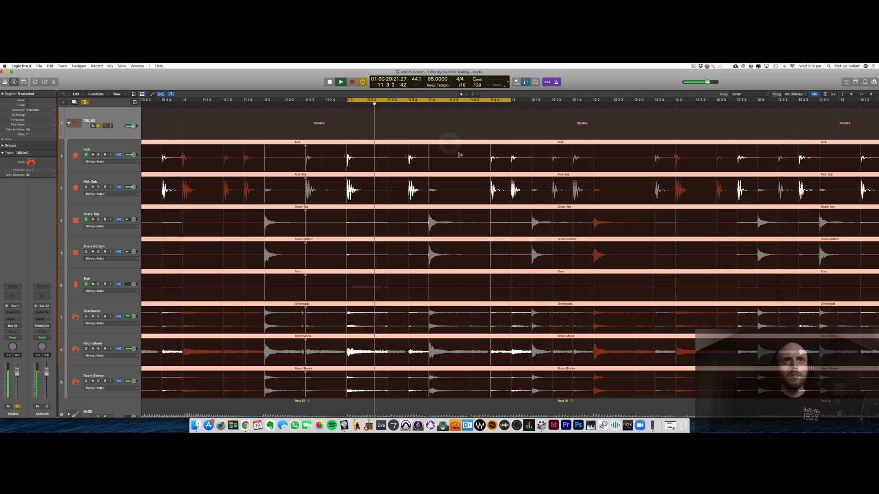
key("c")
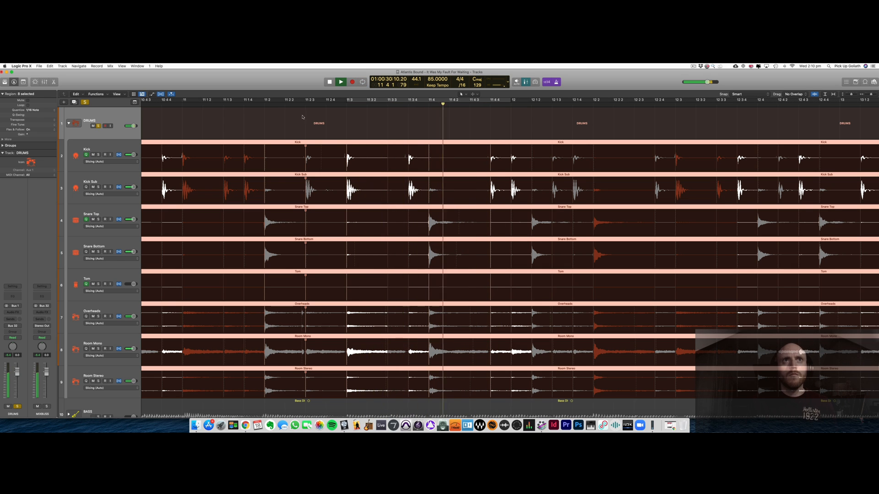
Step: Deselect the drum regions and replay bar 11 onwards to listen through to the end of the drums
left_click(301, 116)
left_click(290, 104)
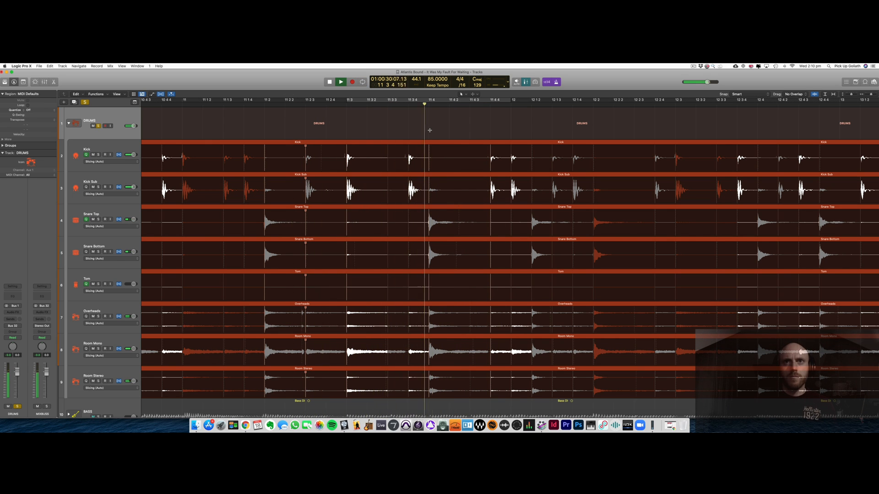
scroll(440, 124, "right", 5)
scroll(440, 124, "right", 3)
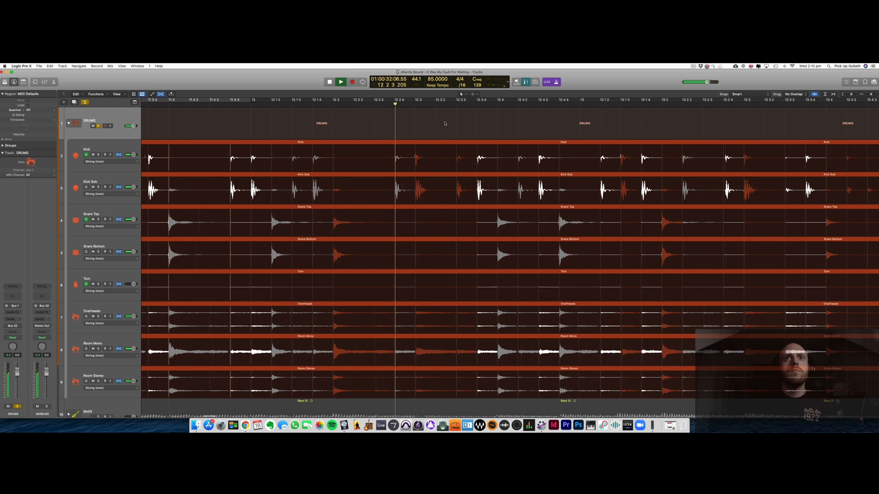
scroll(444, 123, "right", 5)
scroll(445, 123, "right", 1)
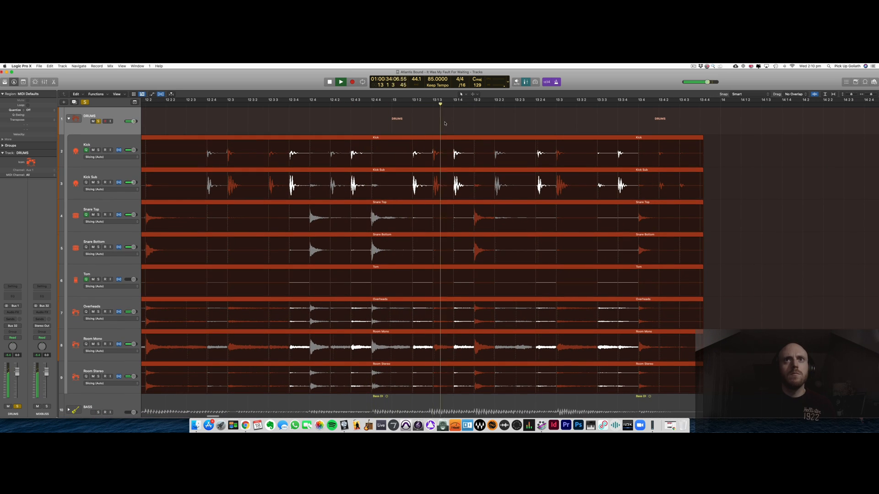
Step: Stop playback and replace the flex marker on the kick hit at 13 2 4 with a new one at the transient
key("space")
left_click(536, 146)
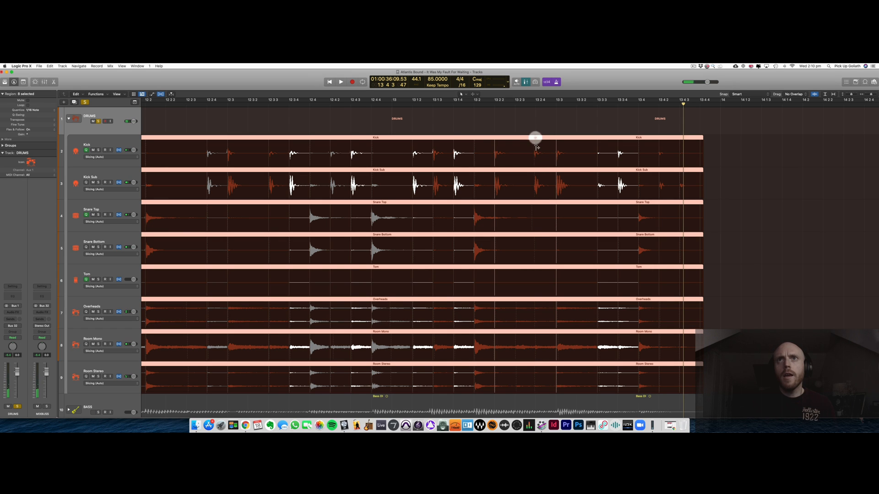
left_click(535, 146)
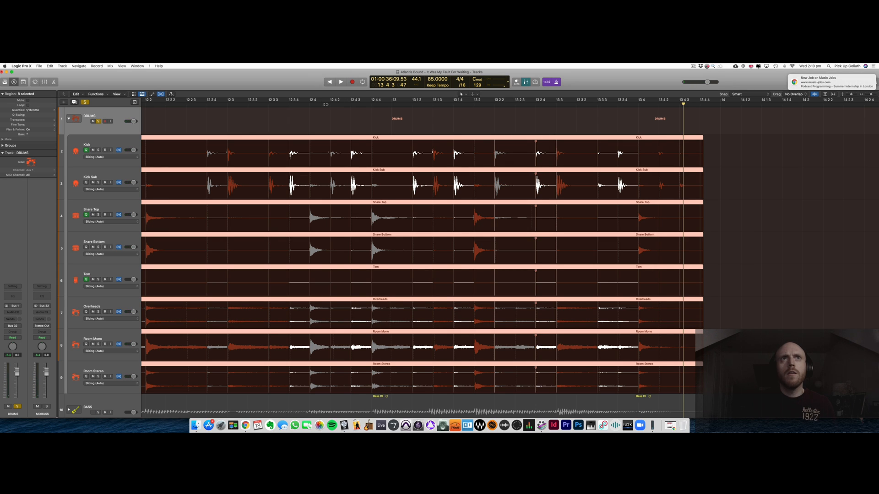
Step: Replay the final drum bars from around 12 4, stop after the regions end and widen the view of the arrangement
double_click(326, 105)
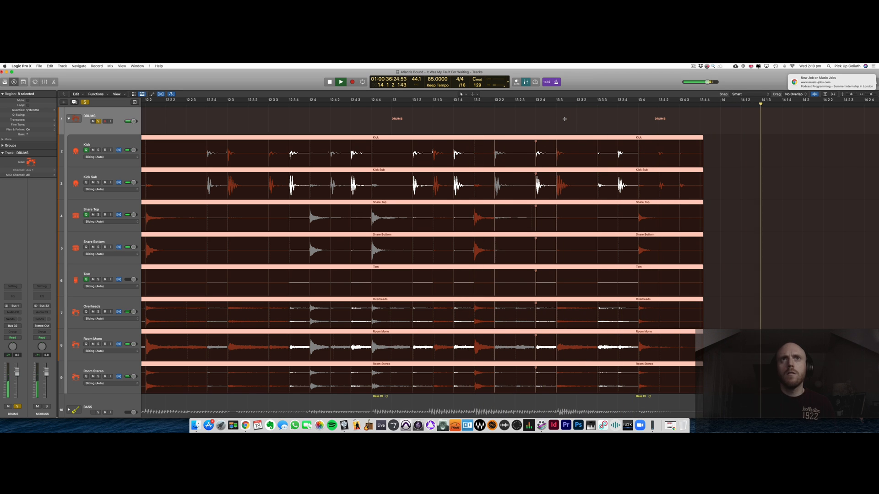
key("space")
key("super+Left")
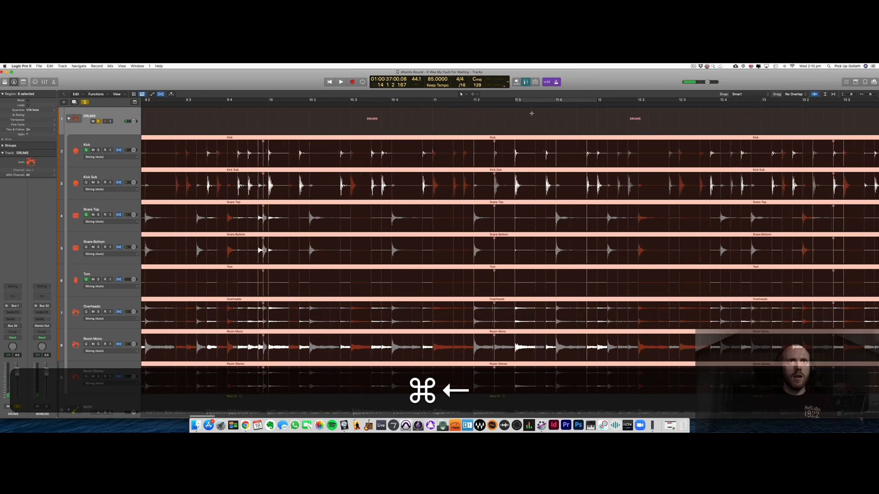
Step: Play the quantized drums from the start through to the end with the metronome click turned off, and stop playback
key("super+Left")
scroll(419, 122, "left", 15)
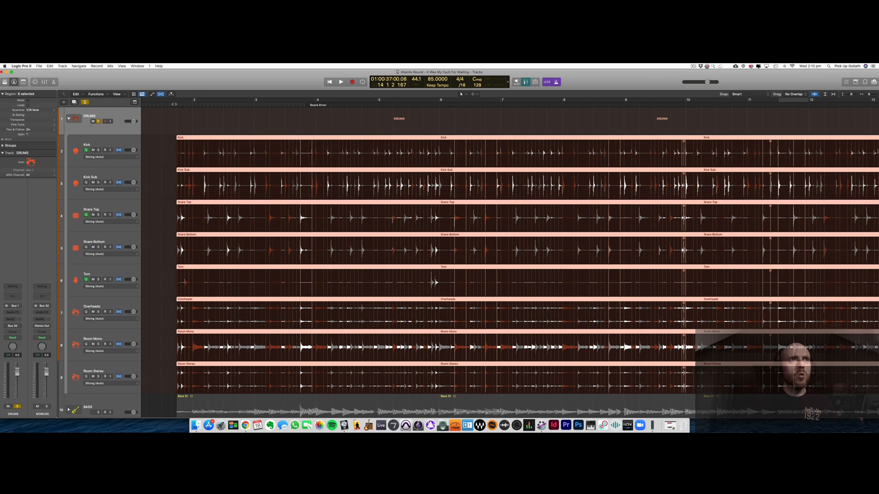
key("space")
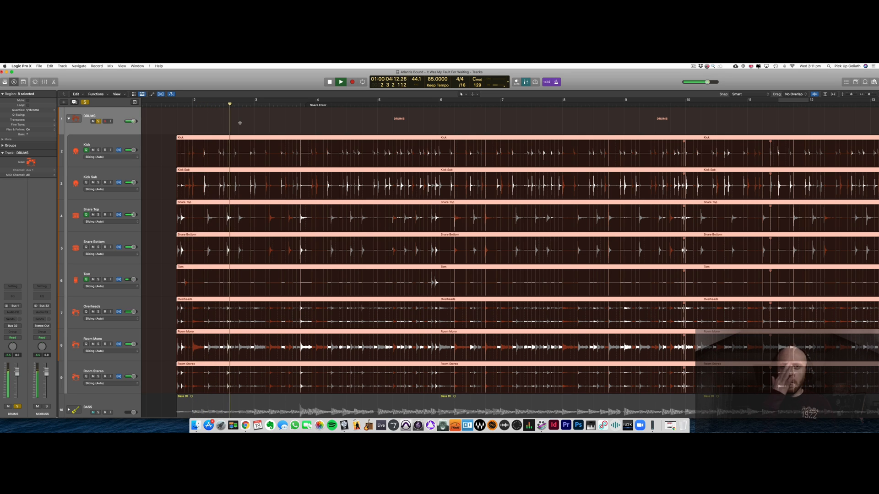
left_click(546, 82)
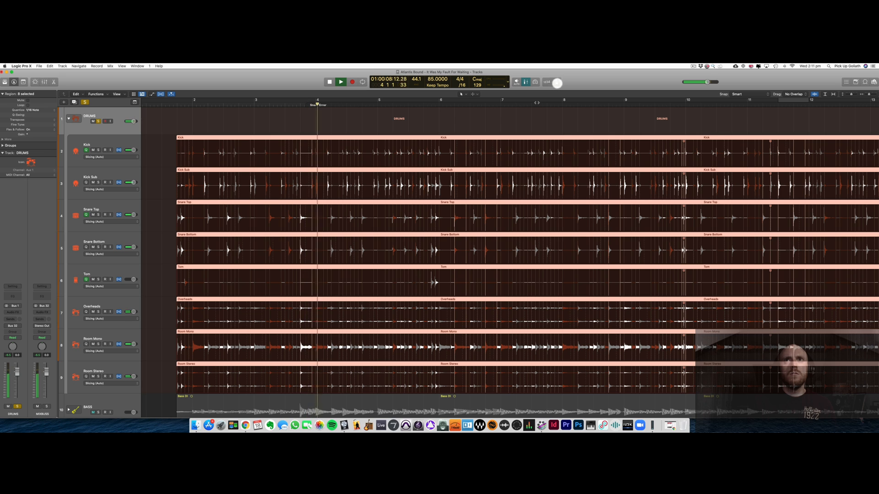
left_click(555, 83)
left_click(547, 82)
key("super")
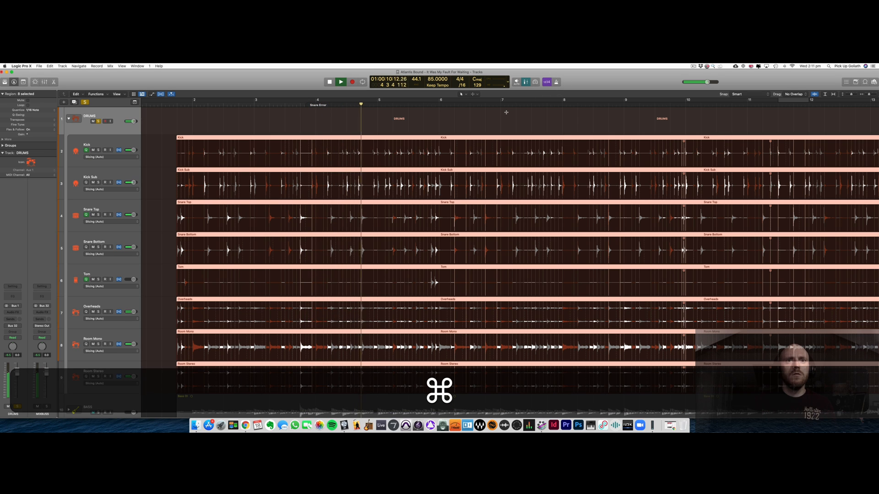
key("super+Right")
key("super+Right")
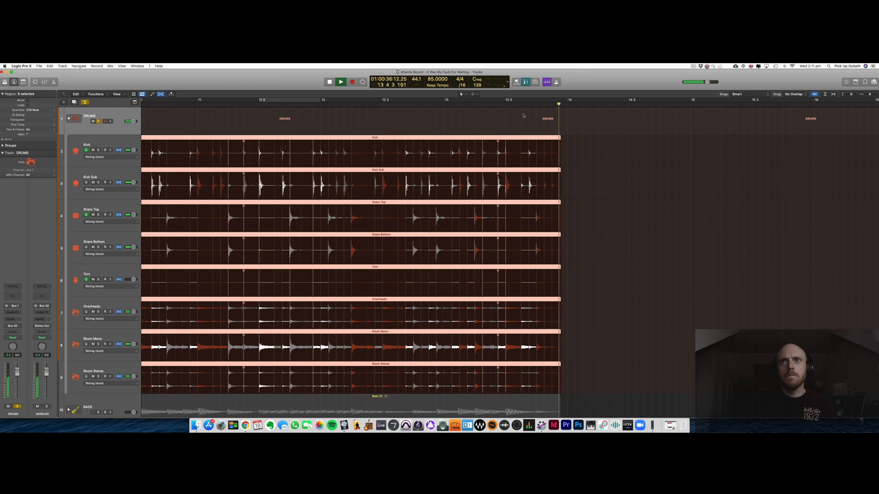
key("space")
Step: Split all the grouped drum regions at 1 3 4 201, just after their start
scroll(523, 116, "left", 20)
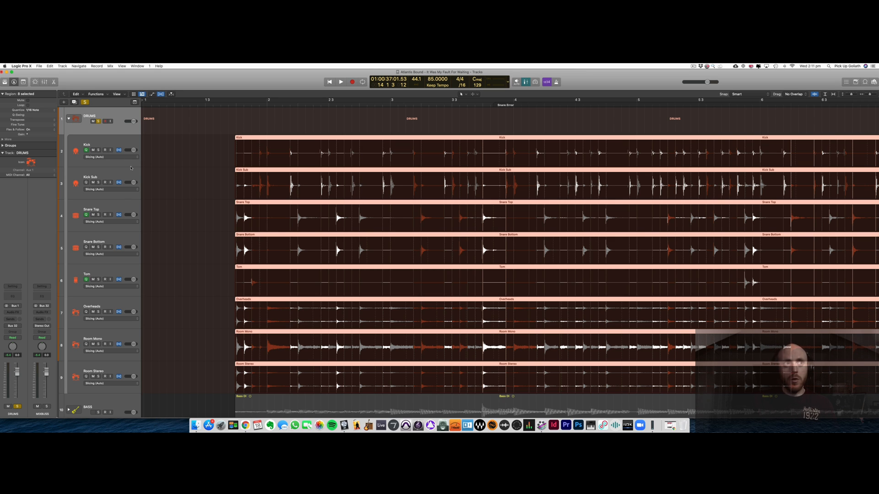
left_click(217, 145)
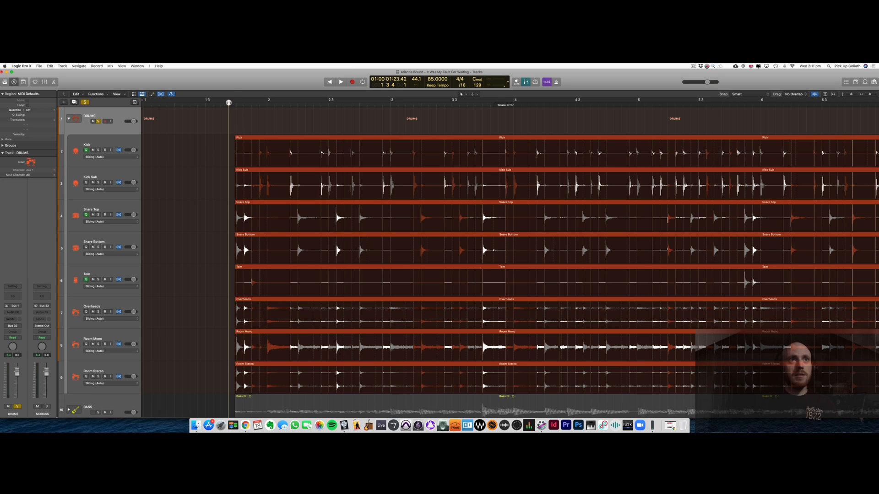
key("super+Right")
key("super+Right")
key("super+Right")
key("super+Right")
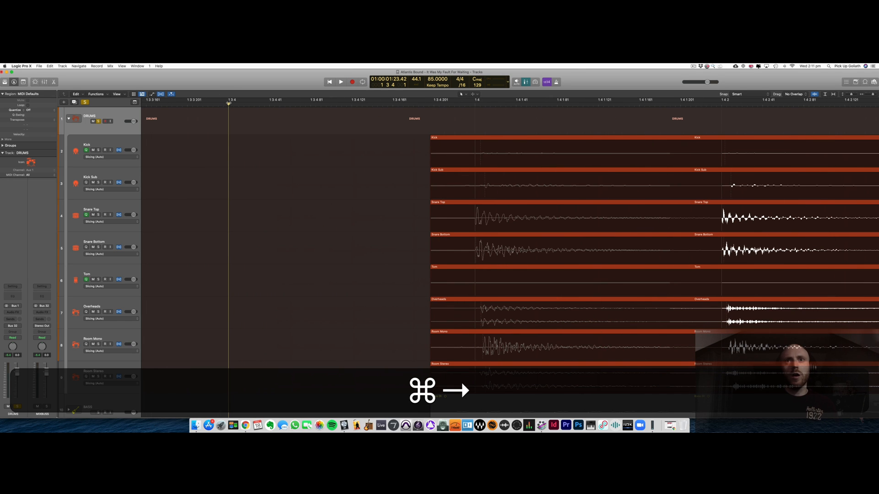
left_click(433, 104)
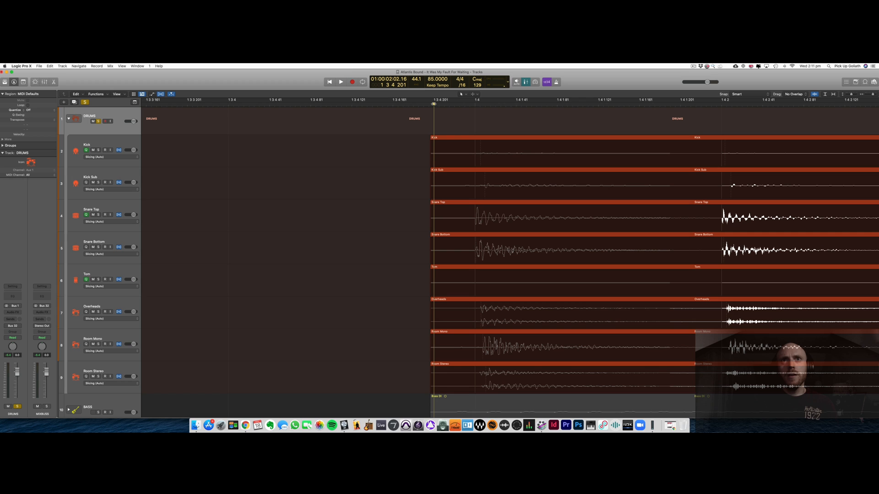
left_click(434, 137)
key("super+t")
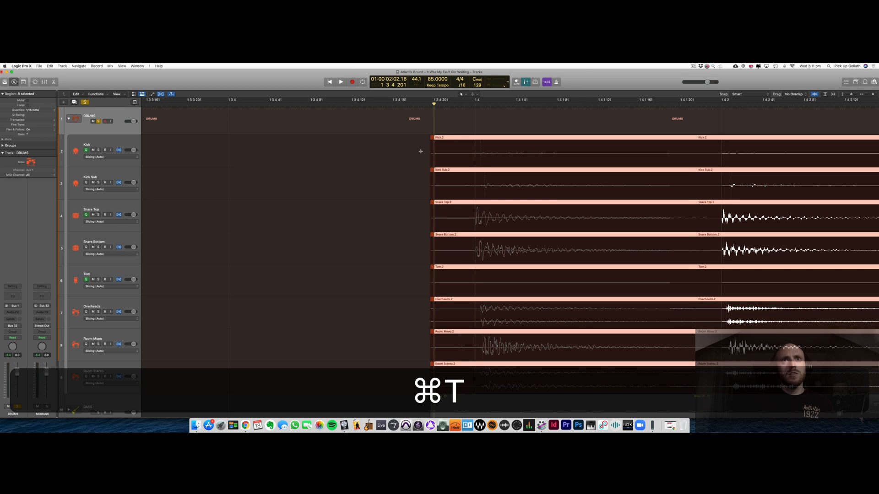
left_click(418, 145)
Step: Select both parts of the split drum regions on every drum track and join them, creating new audio files
key("super+Left")
key("super+Left")
key("super+Left")
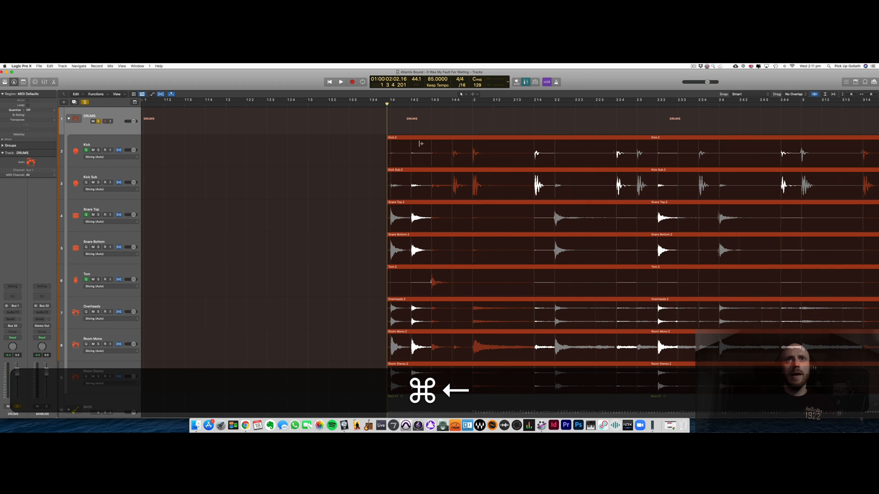
left_click(390, 144)
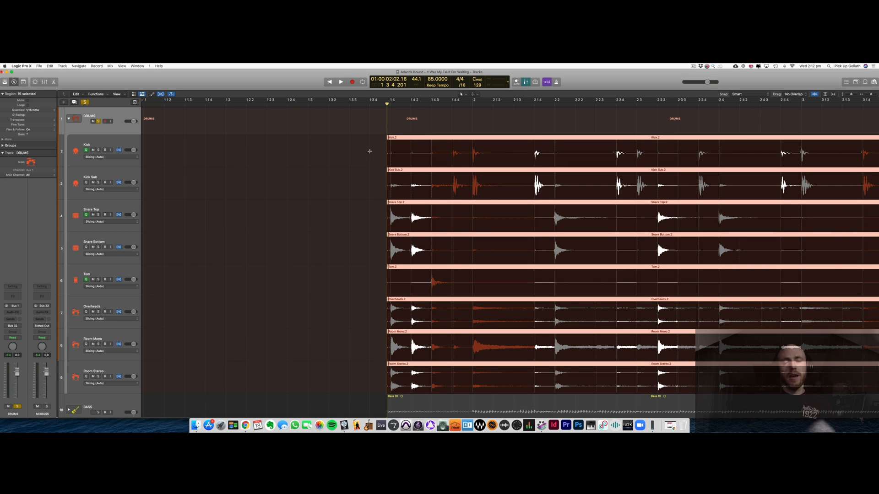
scroll(370, 151, "right", 5)
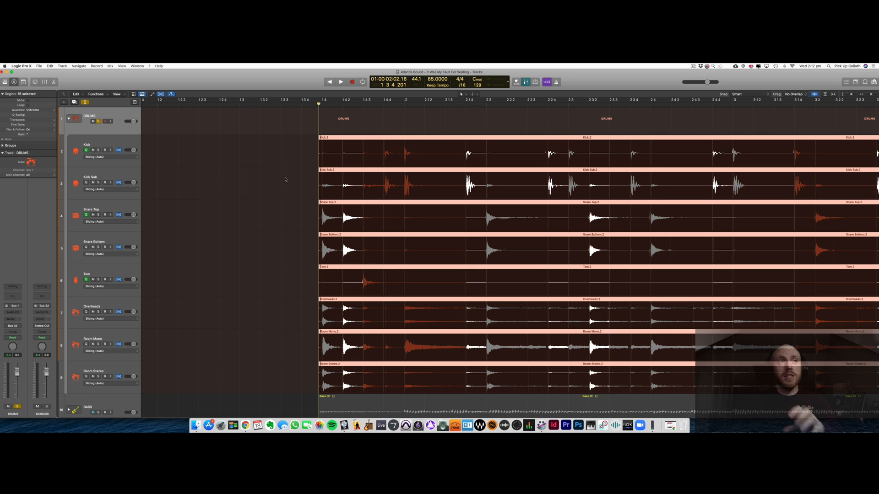
key("super+Left")
key("super+Left")
key("super+Left")
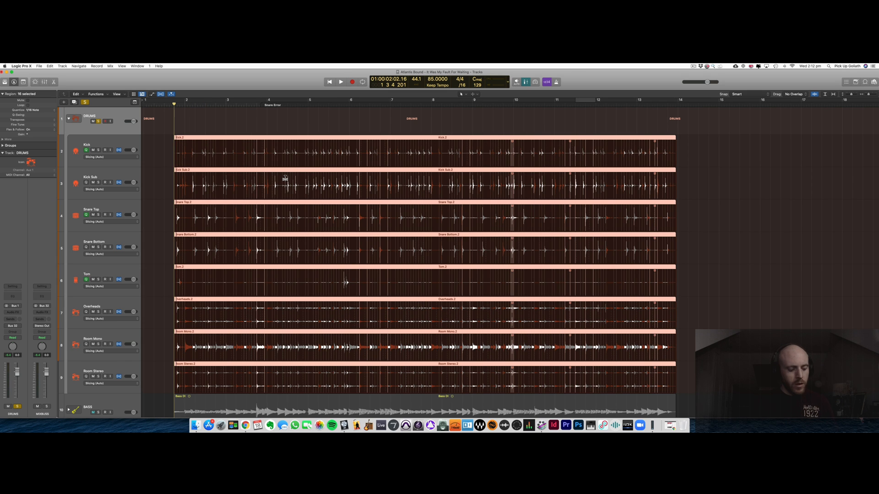
key("super+j")
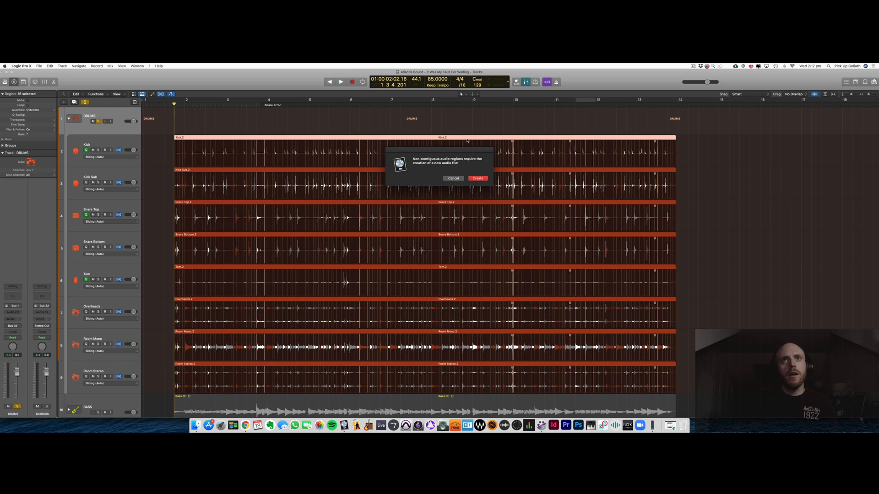
left_click(477, 179)
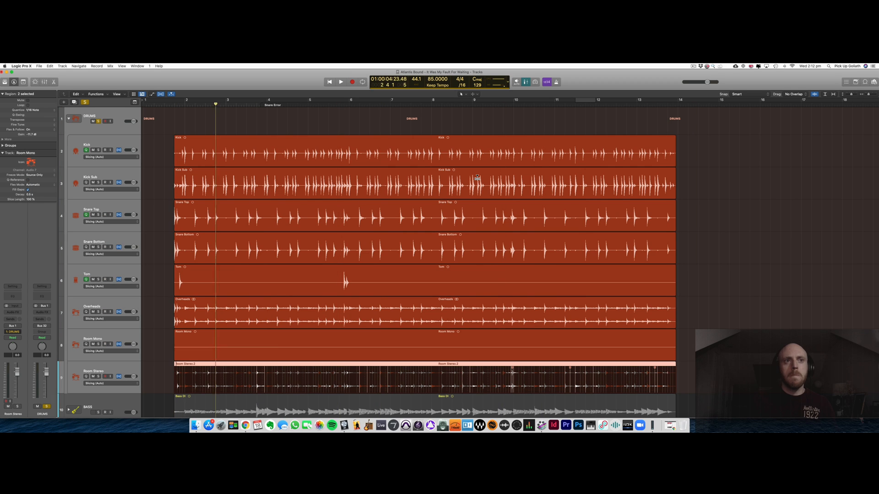
Step: Turn Flex off for the grouped drum tracks, hide the Flex view and start playback
left_click(118, 151)
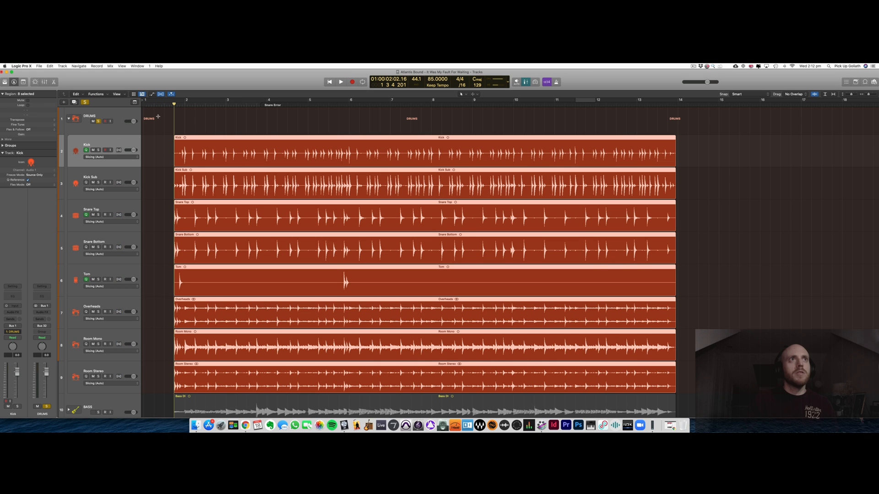
left_click(161, 95)
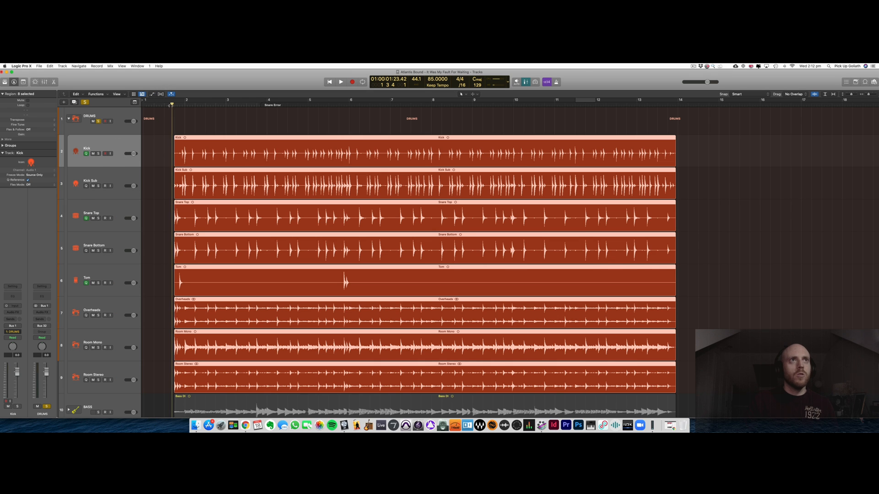
key("space")
Step: Trim the start of the grouped drum regions closer to the first snare hit at 1 4
key("cmd+Right")
key("super+Right")
key("super+Right")
key("super+Right")
key("super+Right")
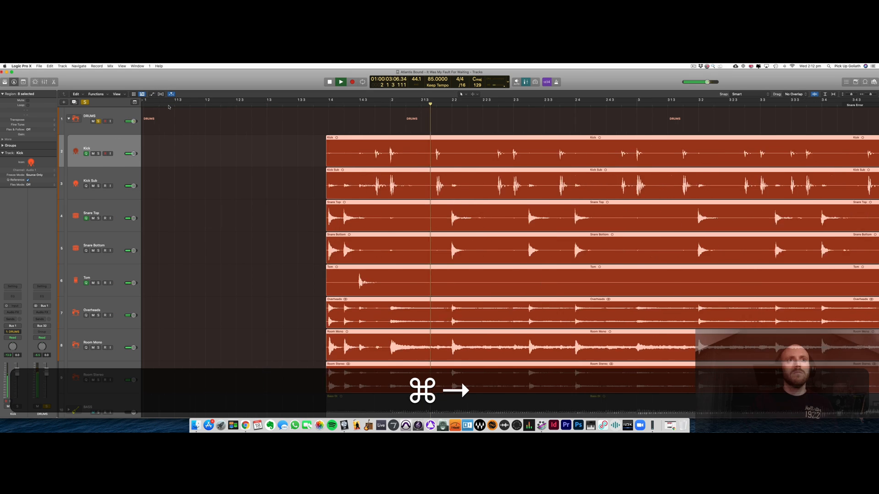
scroll(199, 123, "left", 15)
scroll(224, 128, "right", 6)
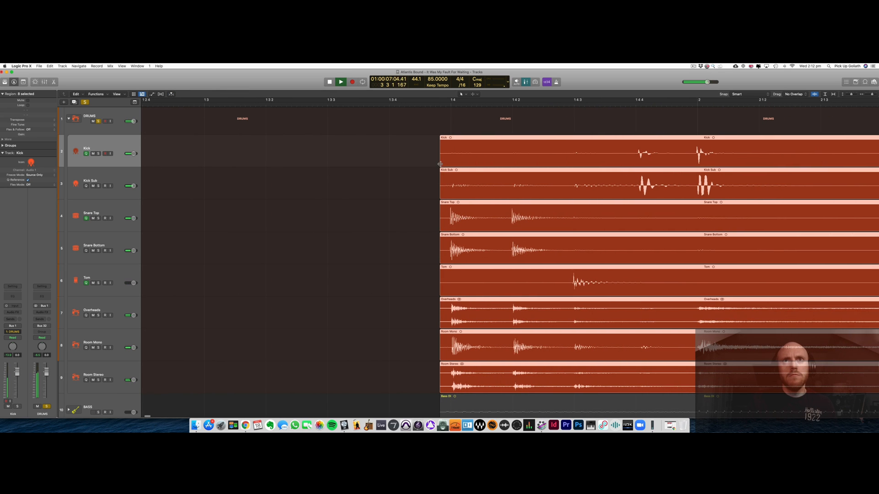
left_click_drag(439, 164, 446, 164)
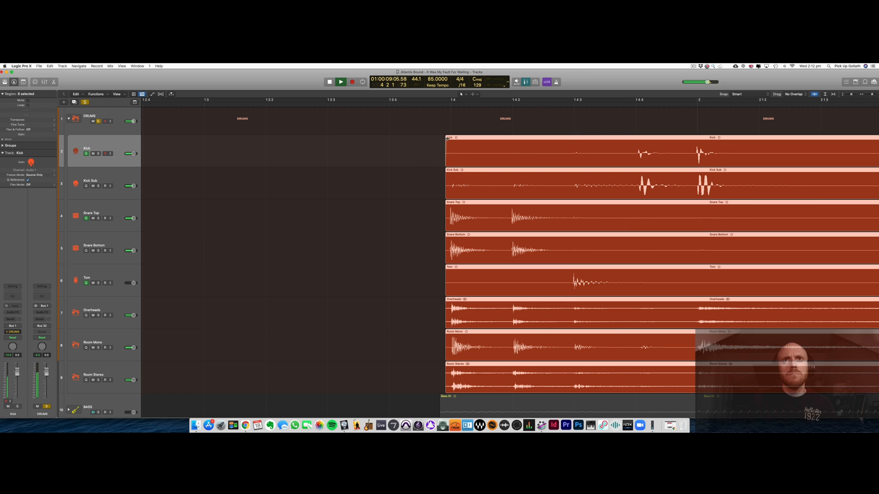
Step: Add a short fade-out at the end of the grouped drum regions and deselect them
key("super+Left")
key("super+Left")
key("super+Left")
key("super+Left")
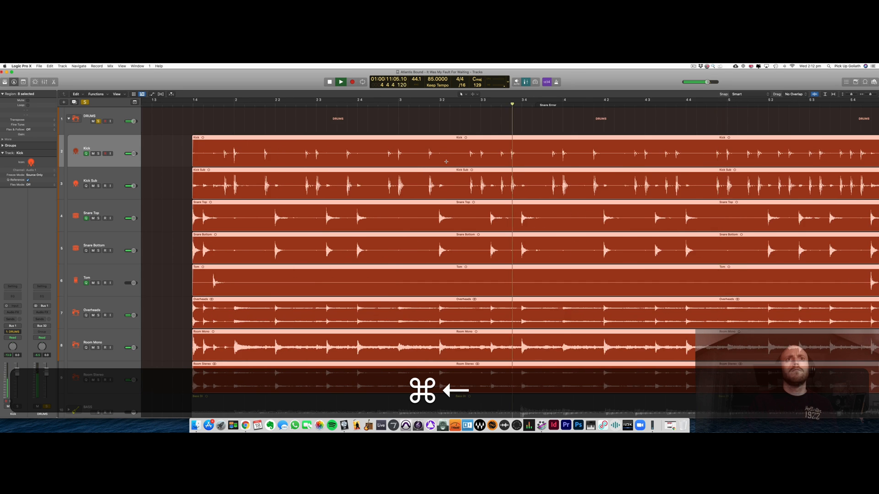
scroll(455, 170, "right", 10)
scroll(394, 111, "left", 2)
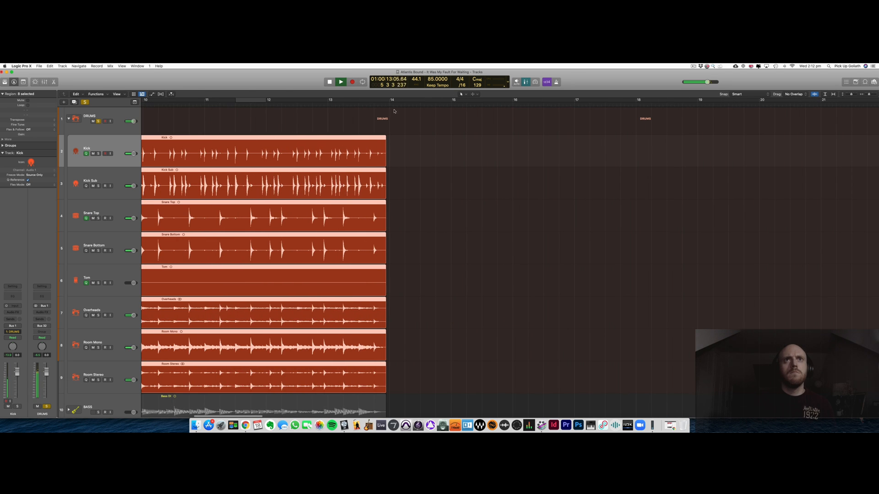
key("super+Right")
key("super+Right")
key("super+Right")
key("super+Right")
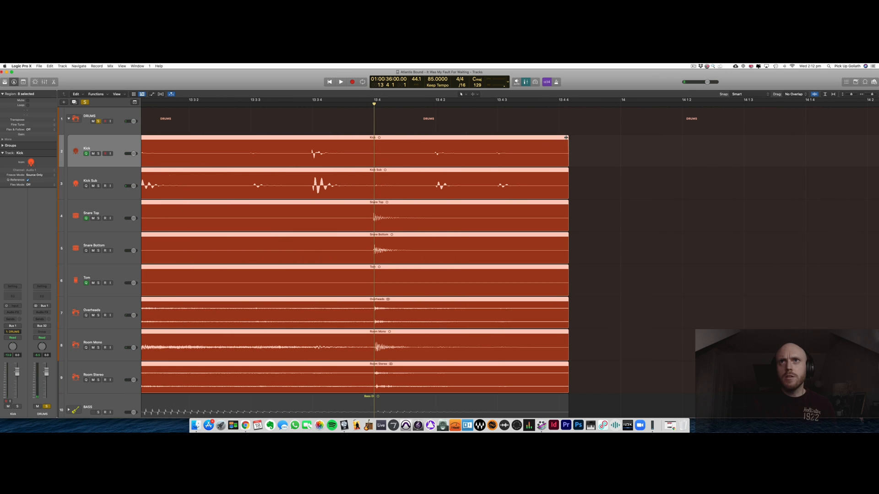
left_click_drag(561, 138, 561, 138)
left_click(584, 142)
Step: Shorten the project by moving its end marker to bar 18
key("super+Left")
key("super+Left")
key("super+Left")
key("super+Left")
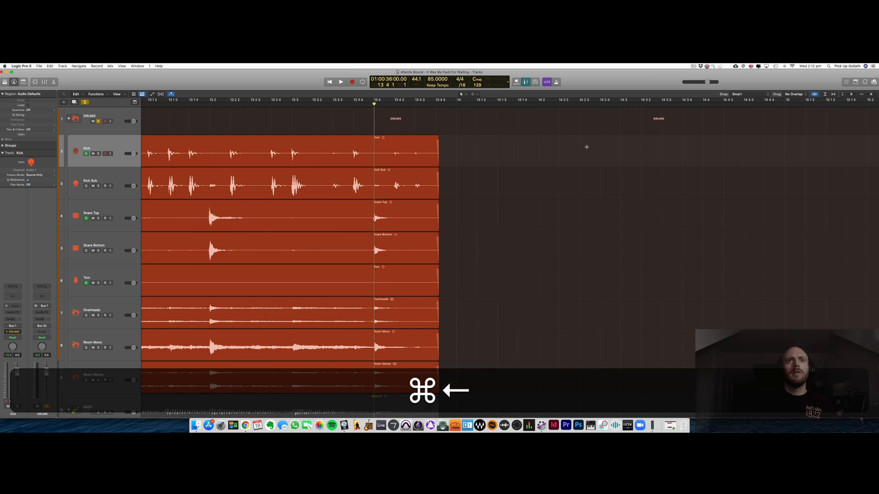
key("super+Left")
key("super+Left")
key("super+Left")
key("super+Left")
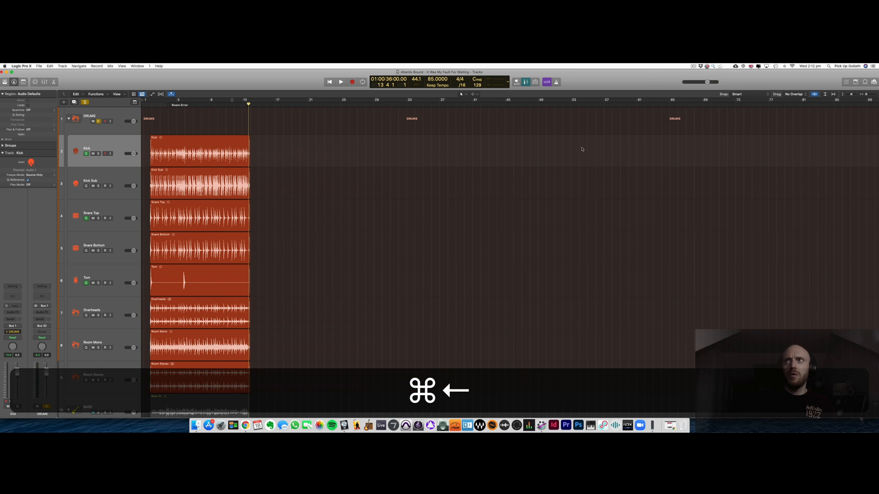
key("super+Up")
key("super+Left")
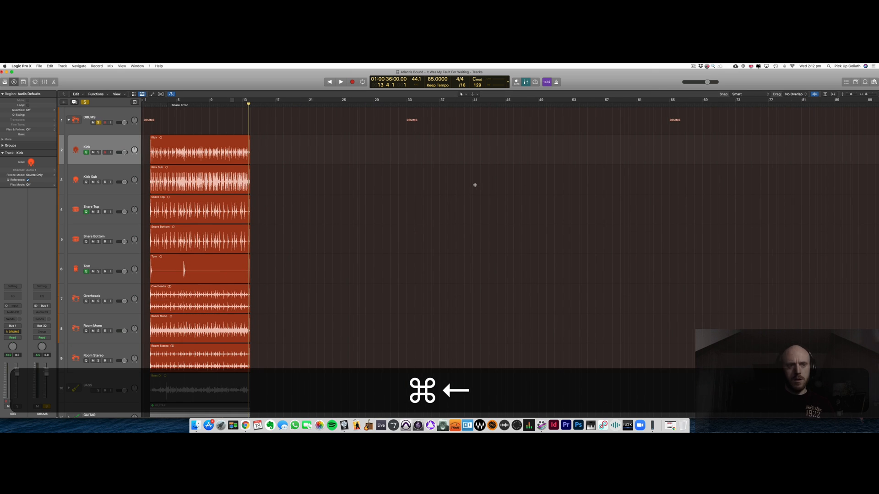
key("super+Left")
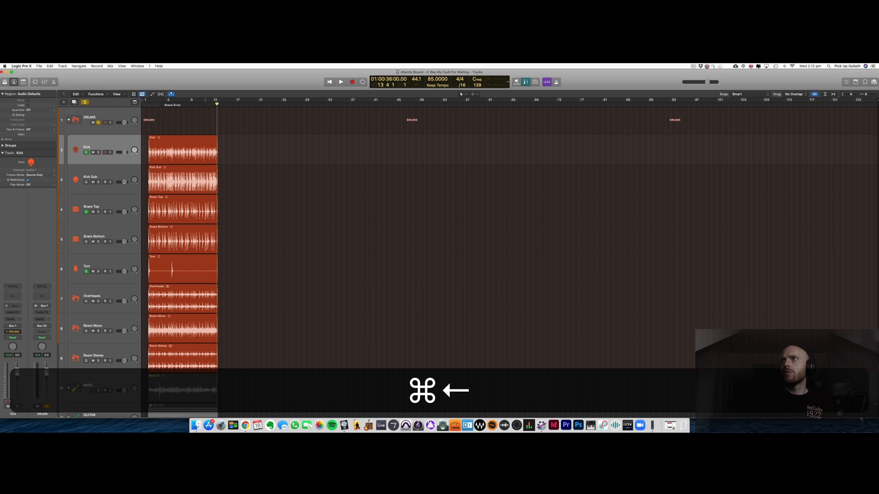
mouse_move(877, 100)
left_mouse_down()
mouse_move(583, 141)
mouse_move(242, 164)
left_mouse_up()
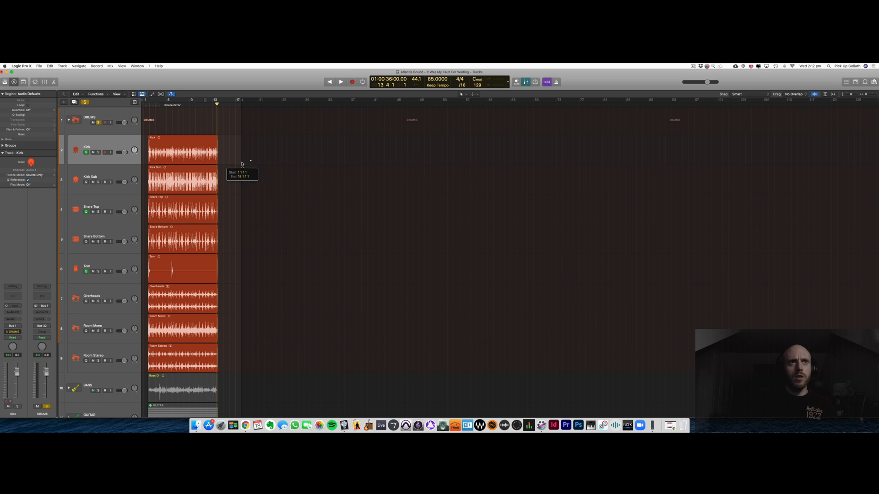
key("super+Right")
scroll(248, 160, "up", 1)
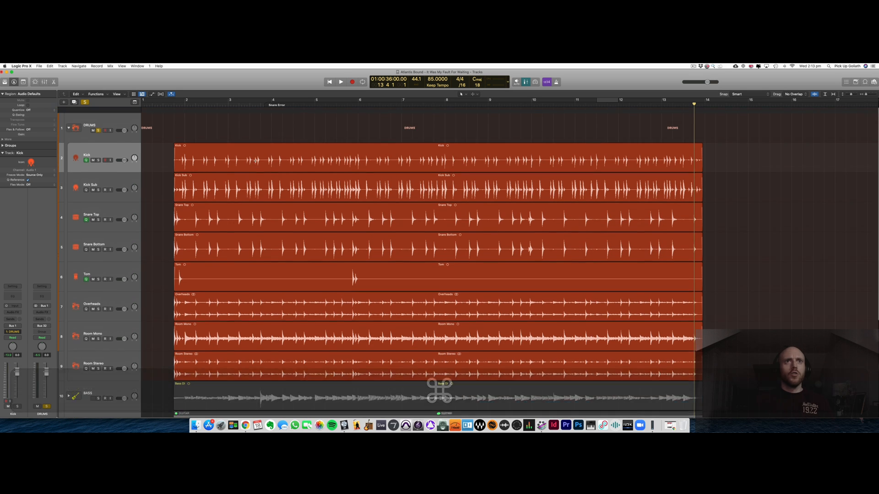
Step: Collapse the DRUMS track stack and expand the BASS stack
scroll(249, 160, "down", 1)
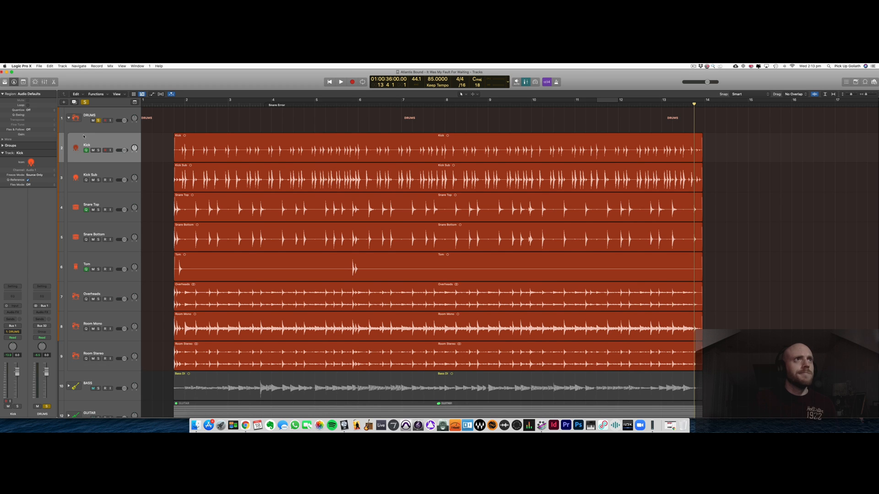
left_click(68, 117)
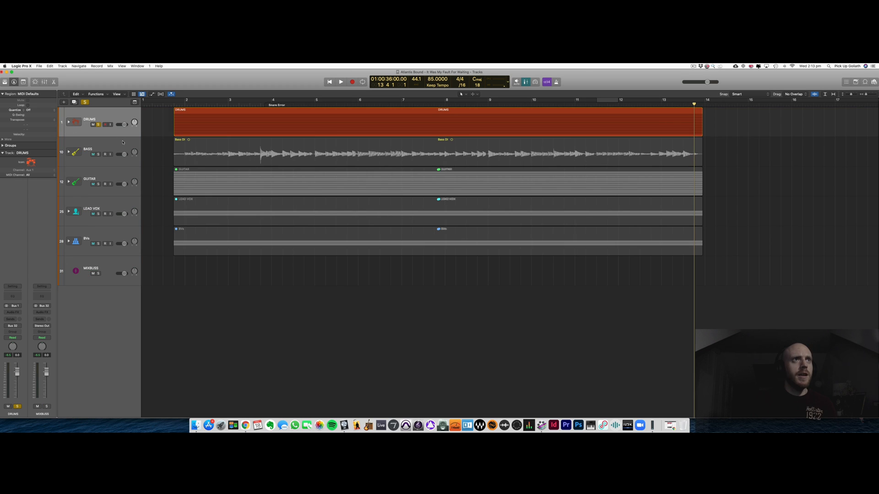
left_click(123, 143)
left_click(68, 152)
Step: Unsolo the drums, solo the BASS stack and play the bass from 1 4
left_click(98, 124)
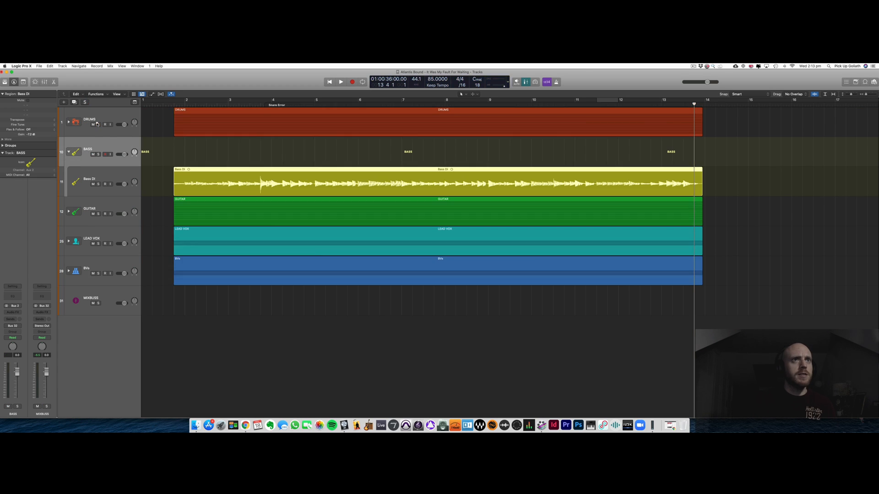
left_click(111, 171)
left_click(98, 154)
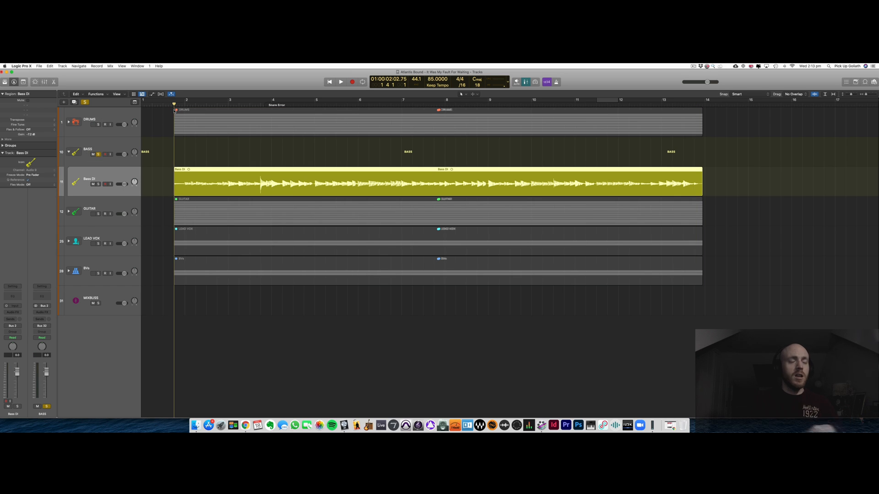
key("space")
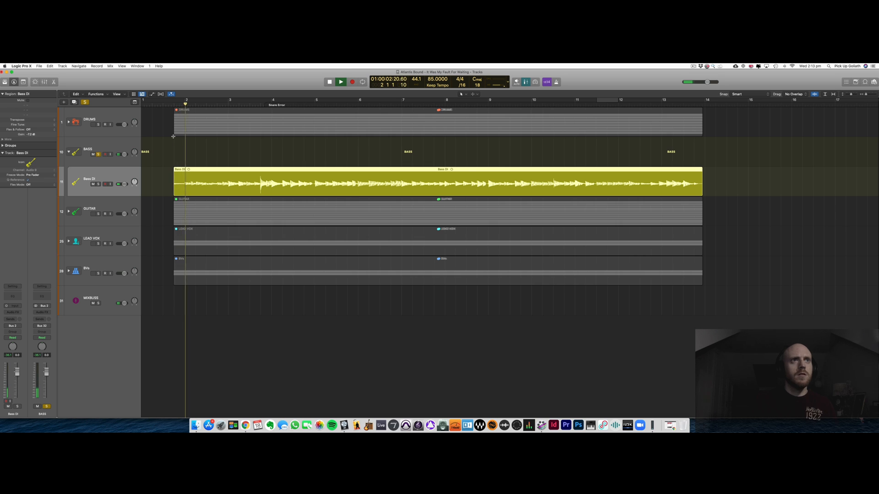
Step: Listen closely to the unedited Bass DI region's timing, following it to about bar 5, and stop playback
key("cmd+Right")
key("cmd+Down")
key("cmd+Down")
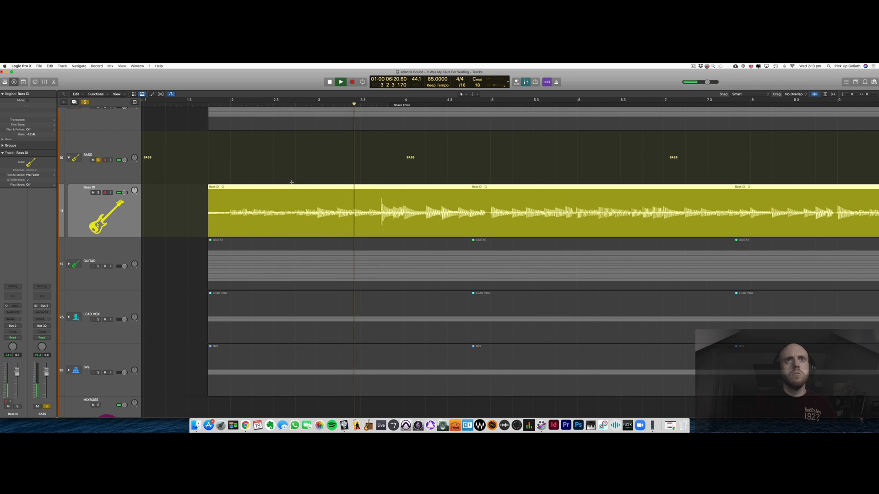
scroll(302, 185, "right", 3)
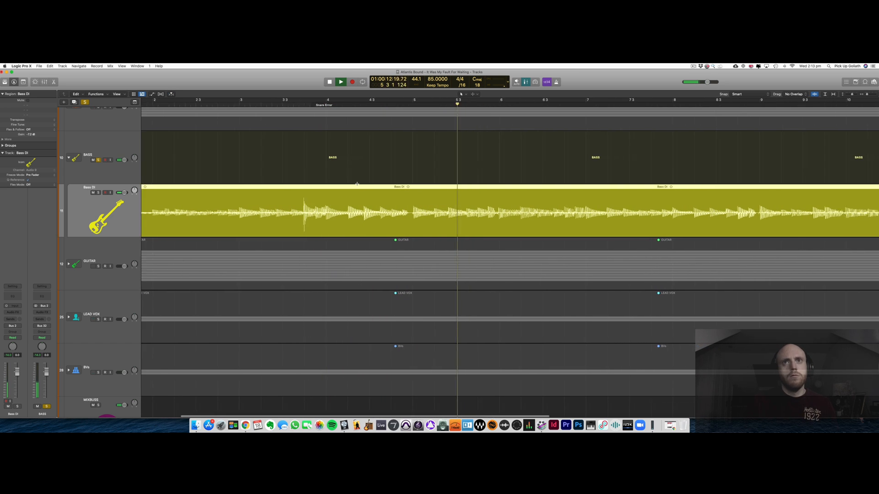
key("space")
key("ctrl+Left")
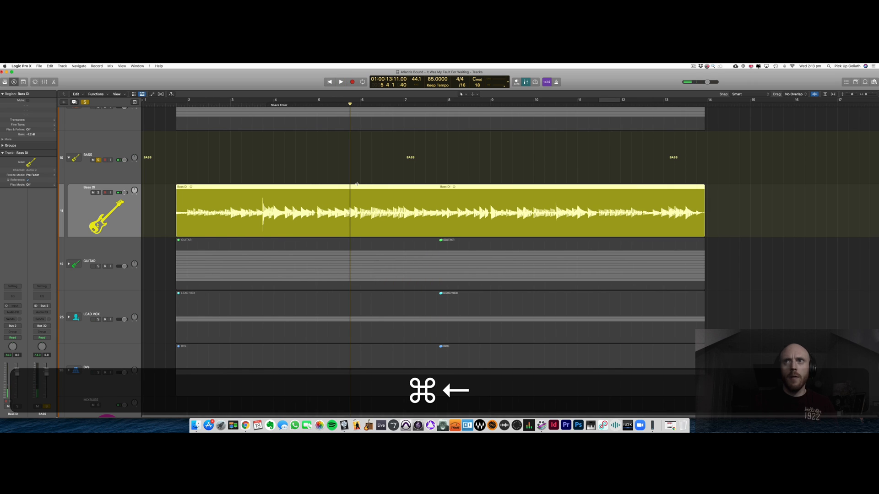
Step: Enable Flex on the Bass DI track, set its Flex mode to Monophonic and deselect the region
left_click(165, 195)
left_click(182, 194)
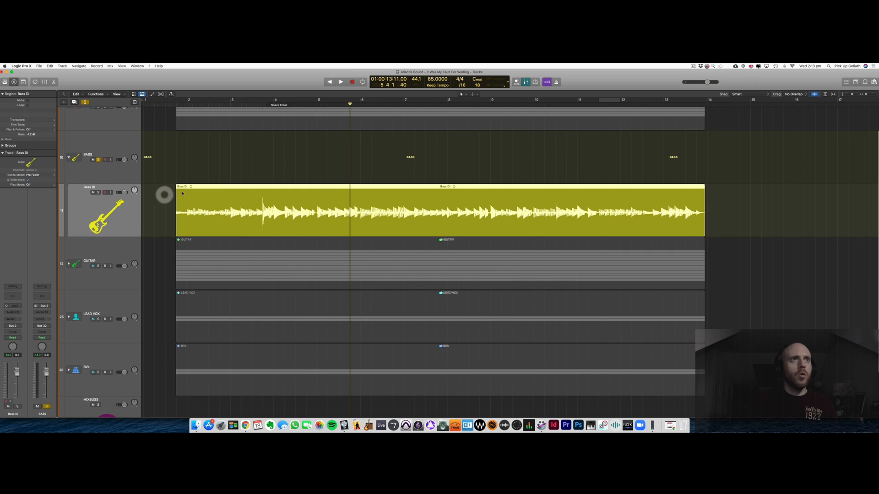
left_click(160, 94)
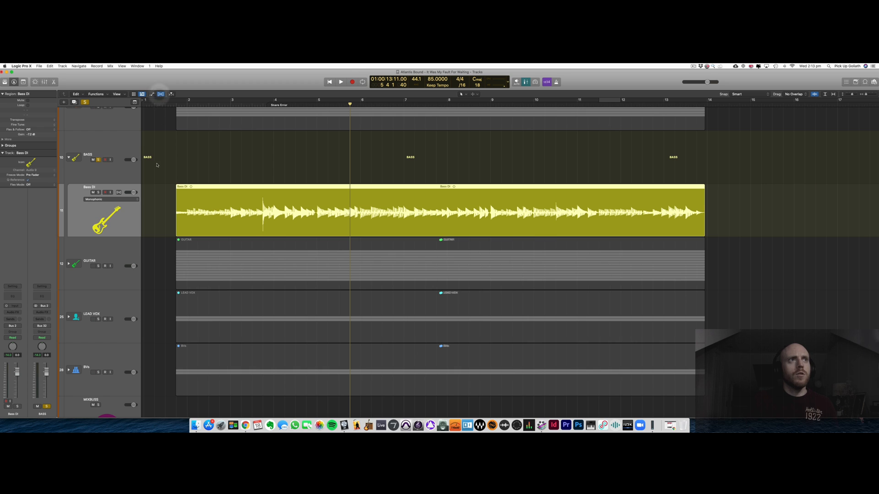
left_click(119, 193)
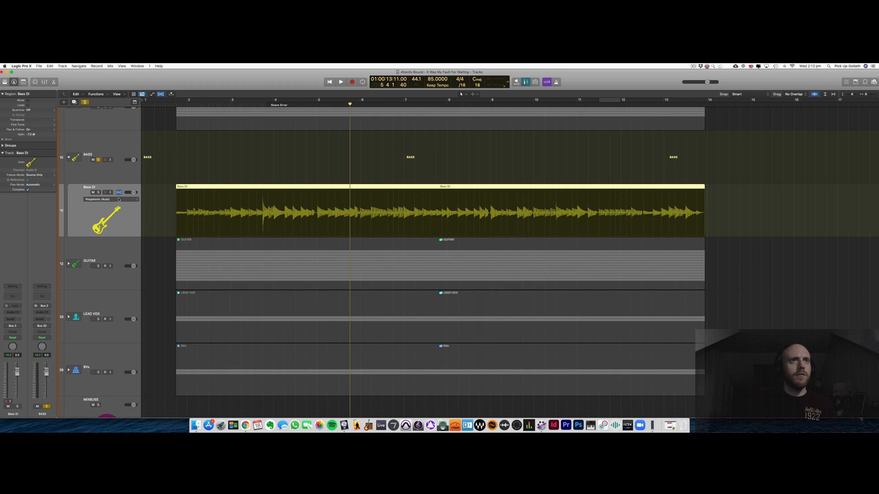
left_click(118, 199)
left_click(122, 202)
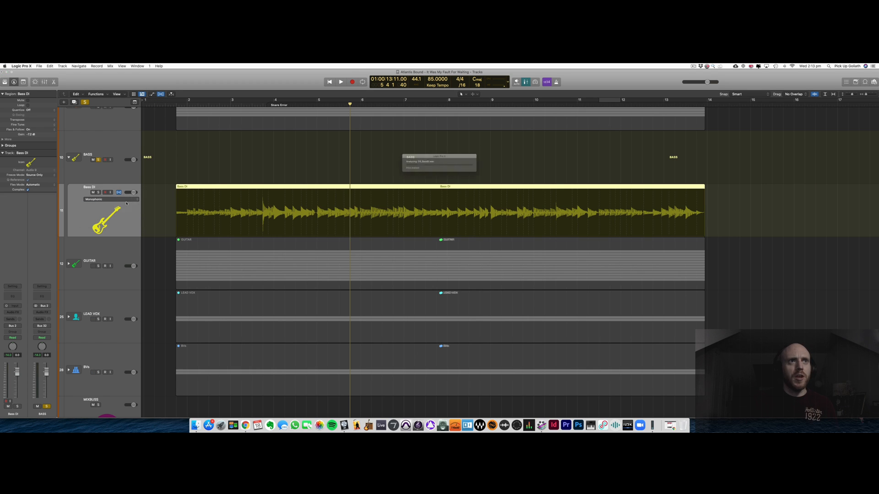
left_click(161, 194)
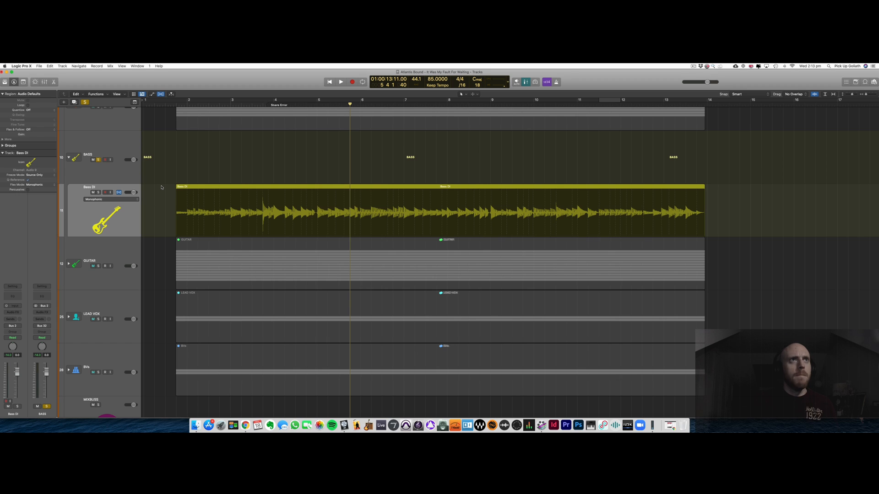
Step: Quantize the Bass DI region to 1/16 Note
left_click(202, 187)
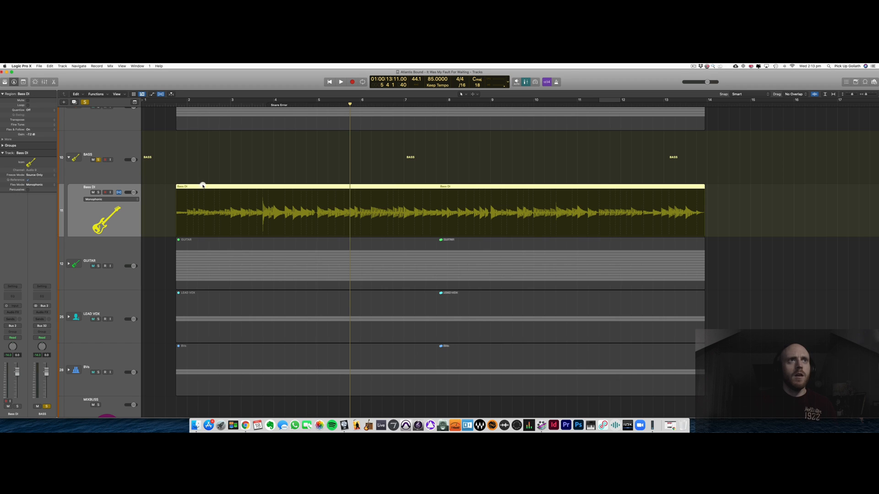
left_click(46, 111)
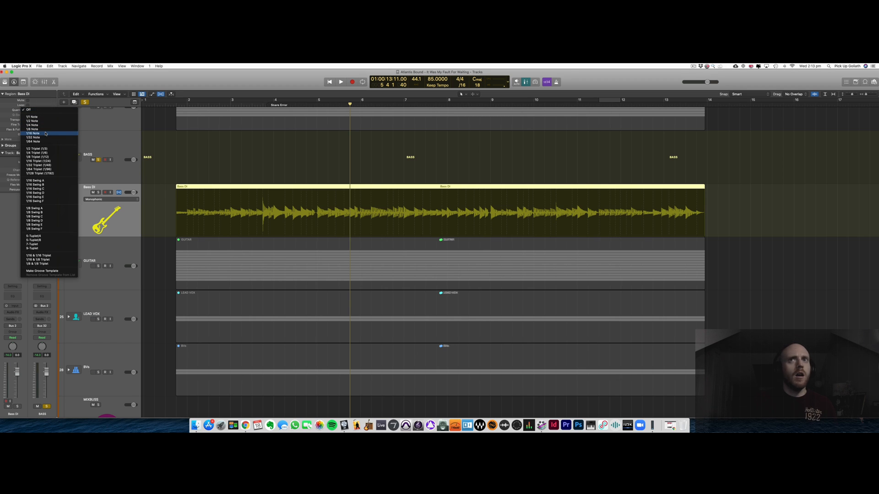
left_click(46, 133)
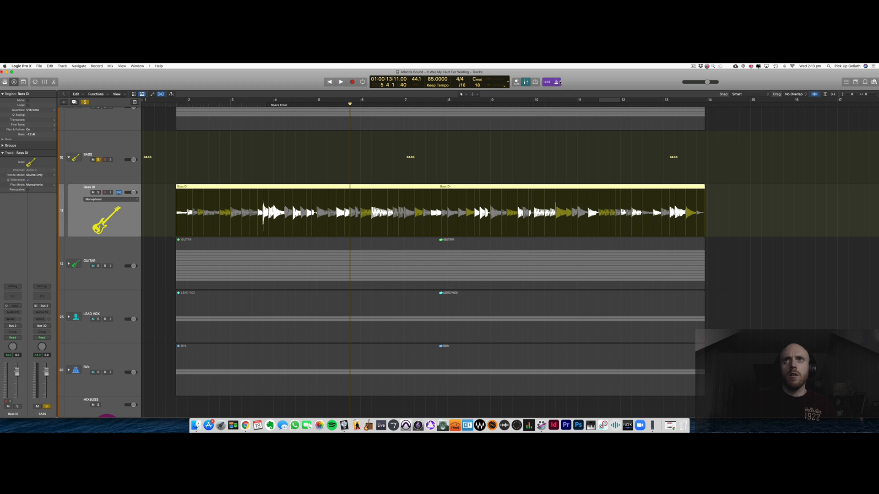
Step: Turn on Catch Playhead and play the quantized bass against the metronome from just before the region starts
left_click(172, 95)
left_click(161, 105)
key("space")
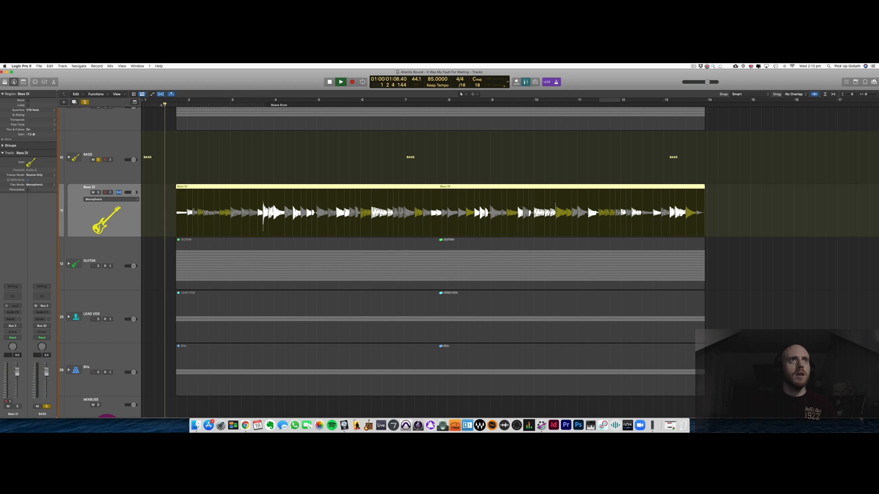
key("super+Right")
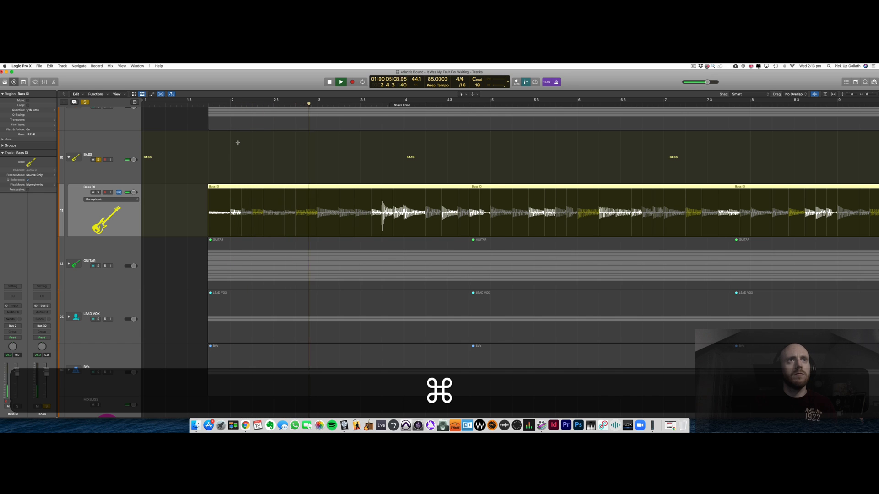
Step: Open the Bass DI region in the audio track editor, show its Flex markers and enlarge the editor
double_click(259, 186)
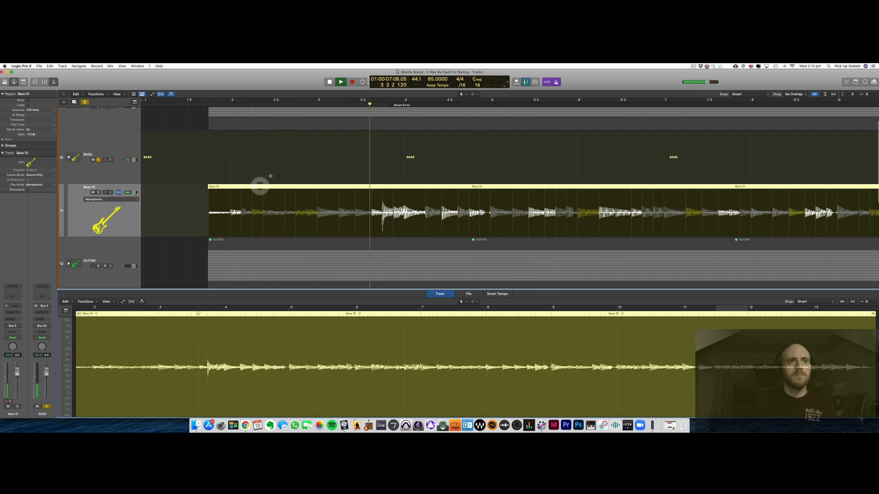
left_click(132, 301)
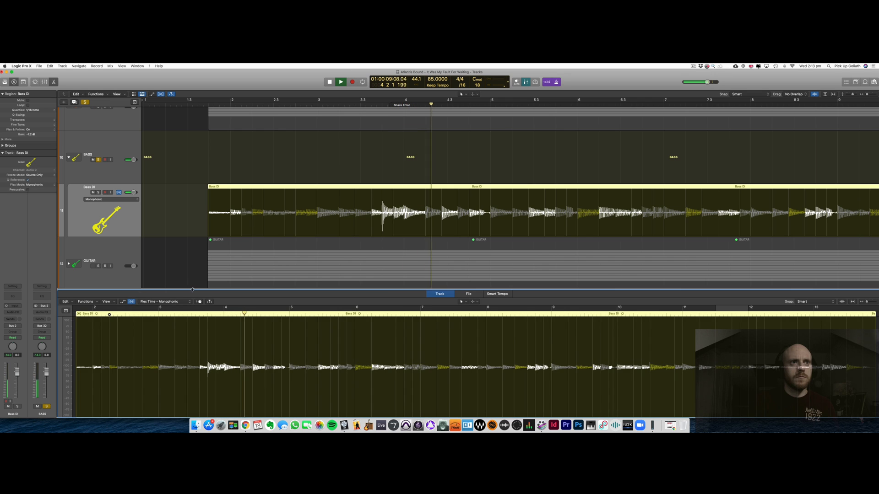
left_click_drag(203, 290, 202, 216)
Step: Add a flex marker to the Bass DI note at the start of bar 4
key("super+Right")
key("super+Right")
key("super+Right")
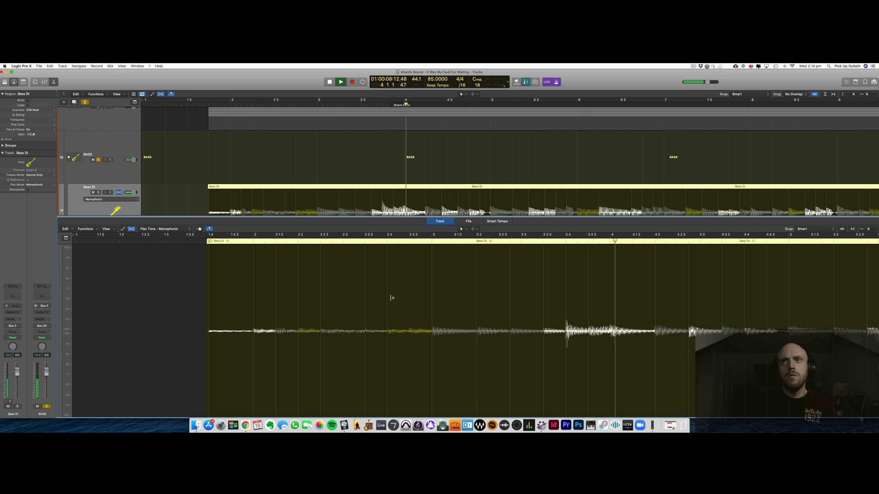
scroll(403, 301, "right", 5)
left_click(493, 324)
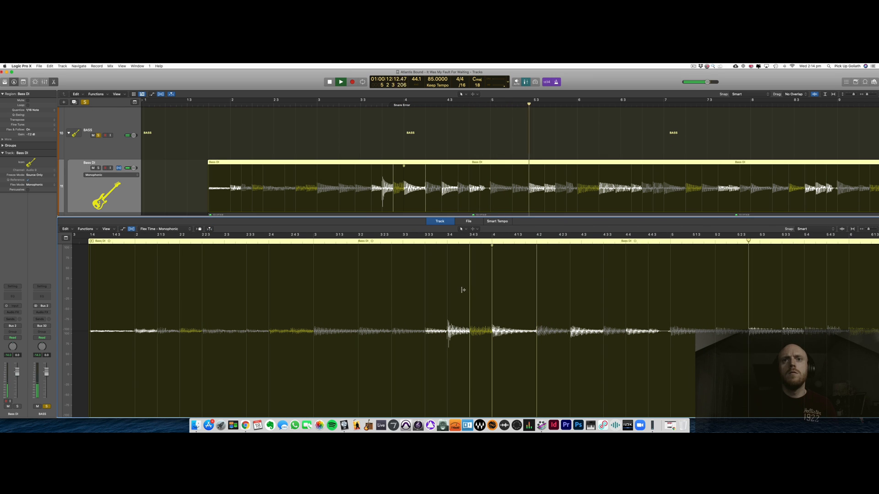
Step: Check the quantized bass by ear against its flex markers from bar 5 to bar 10, and stop playback
scroll(464, 293, "right", 10)
scroll(486, 316, "right", 10)
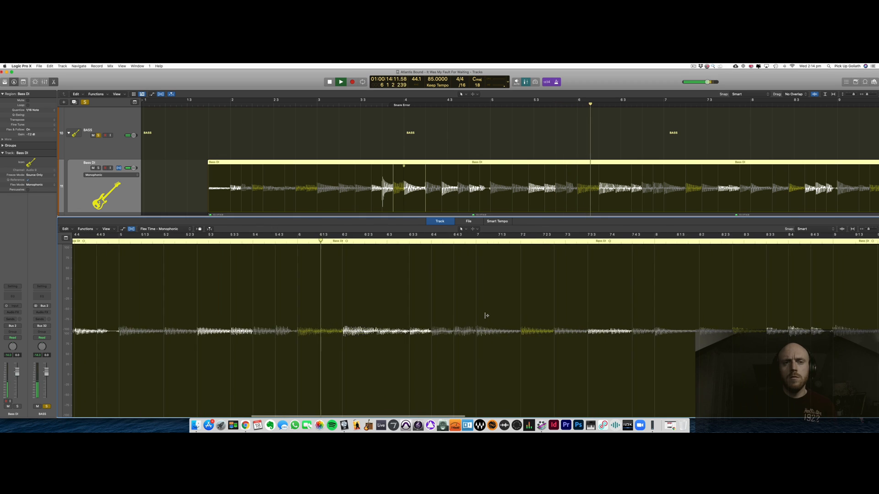
scroll(487, 314, "right", 5)
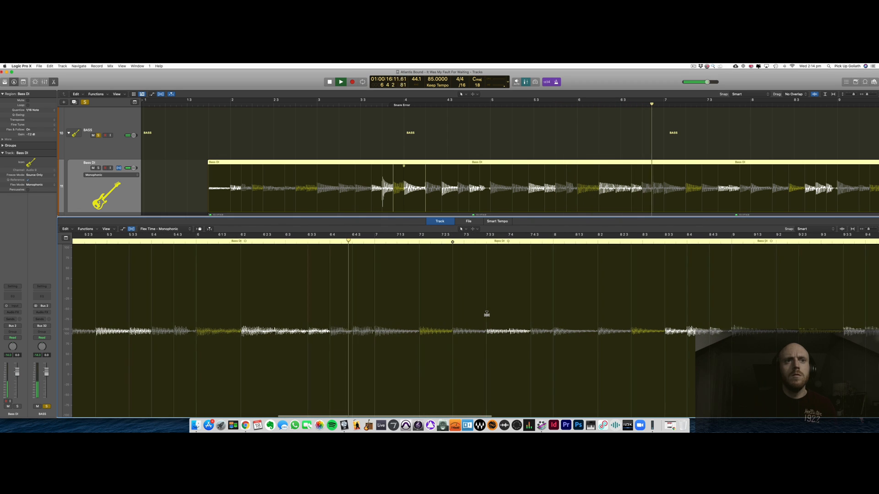
scroll(465, 316, "right", 3)
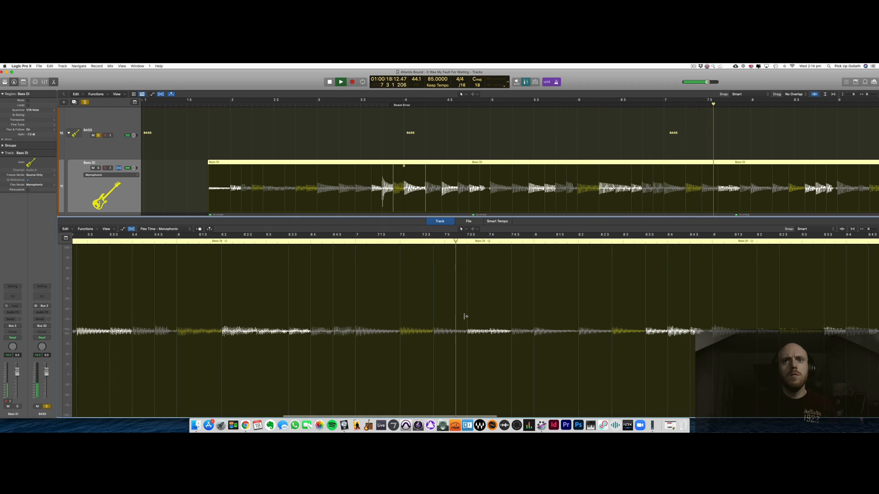
scroll(486, 322, "right", 5)
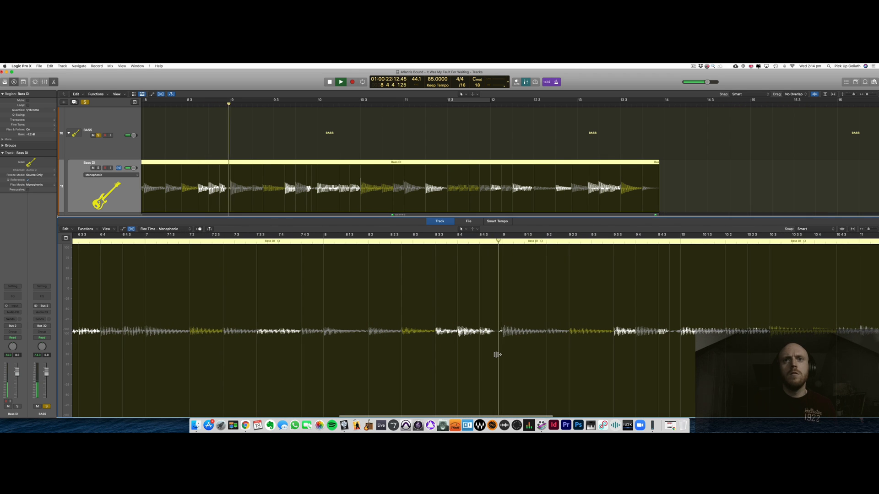
scroll(497, 356, "right", 6)
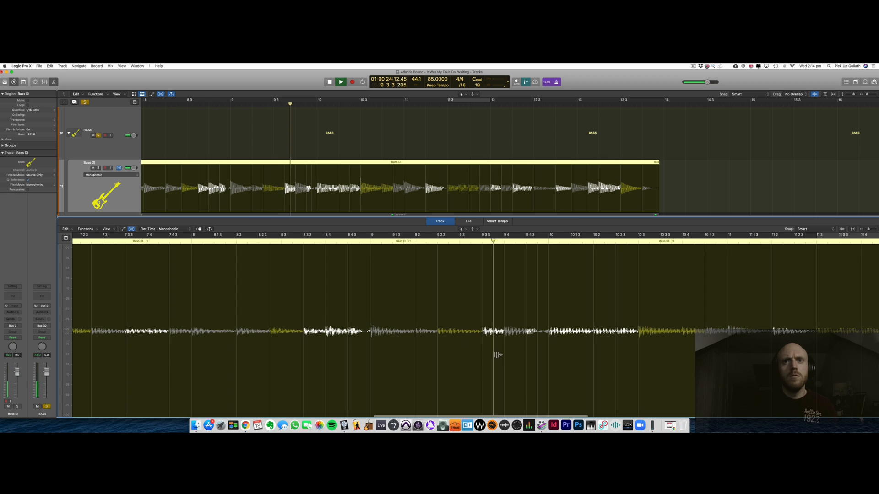
key("space")
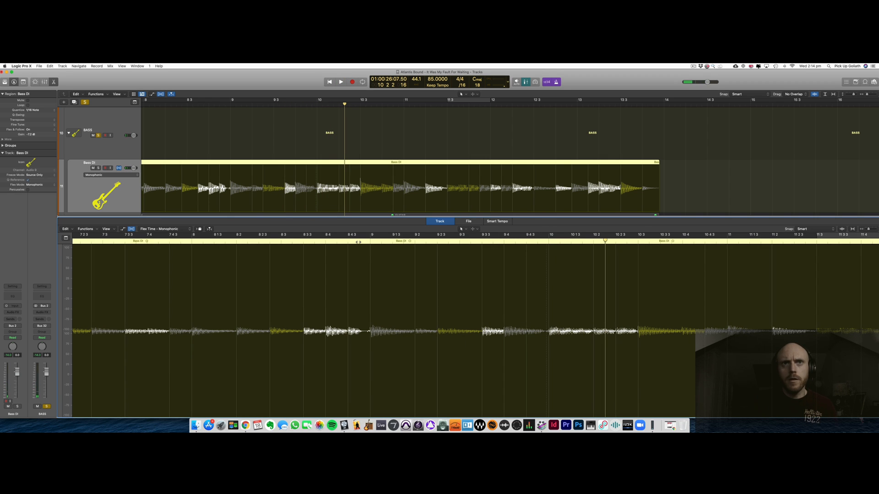
Step: Add a flex marker to the bass note near 10 4, align it to 10 4 1 1 and play the passage through to the end
scroll(419, 273, "right", 5)
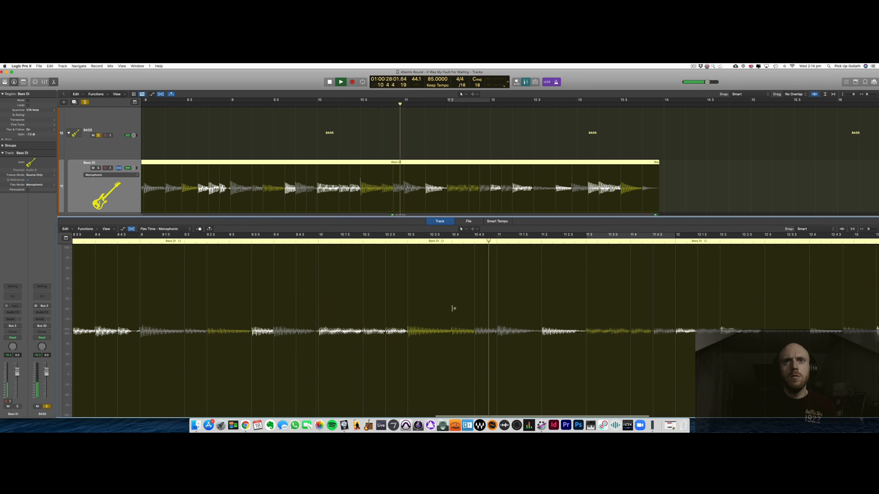
left_click(451, 324)
left_click_drag(451, 324, 452, 324)
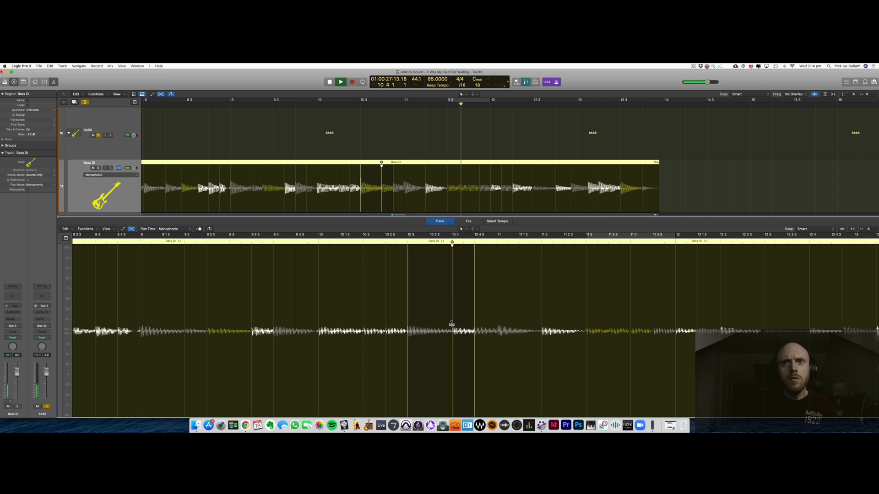
left_click(384, 236)
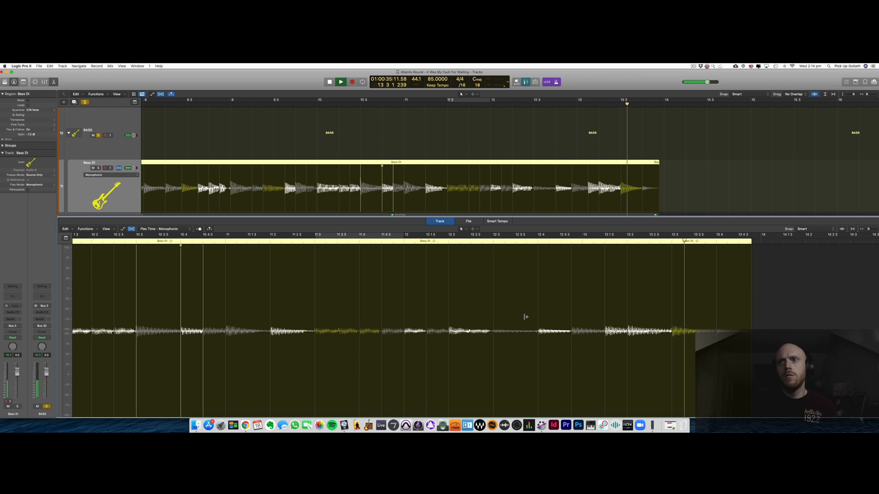
key("space")
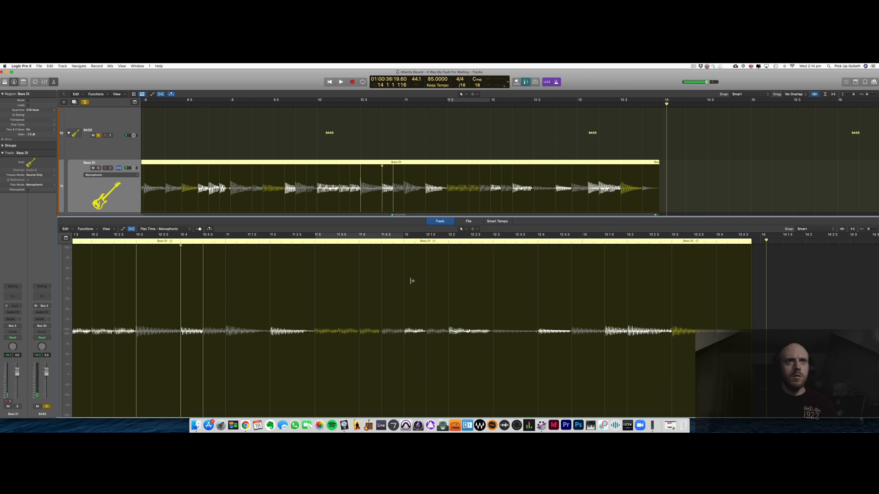
Step: Review the flexed Bass DI waveform and its markers from the end back to the region's start
scroll(412, 281, "left", 10)
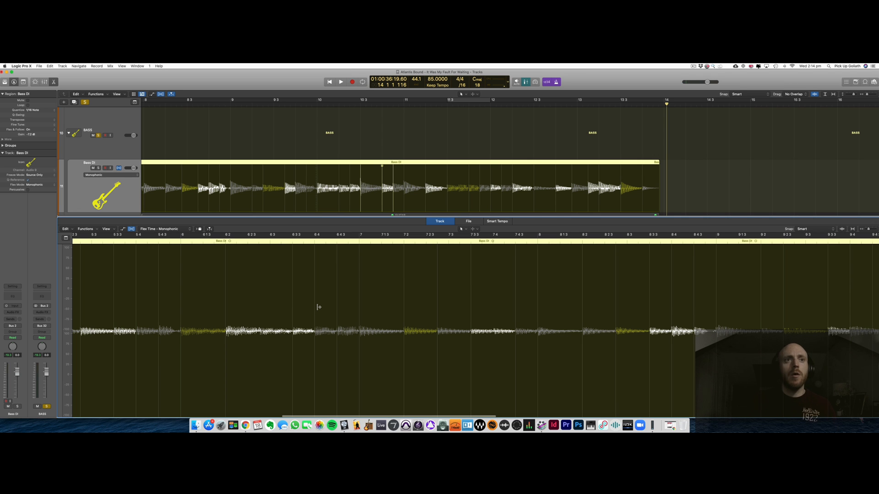
scroll(319, 307, "left", 5)
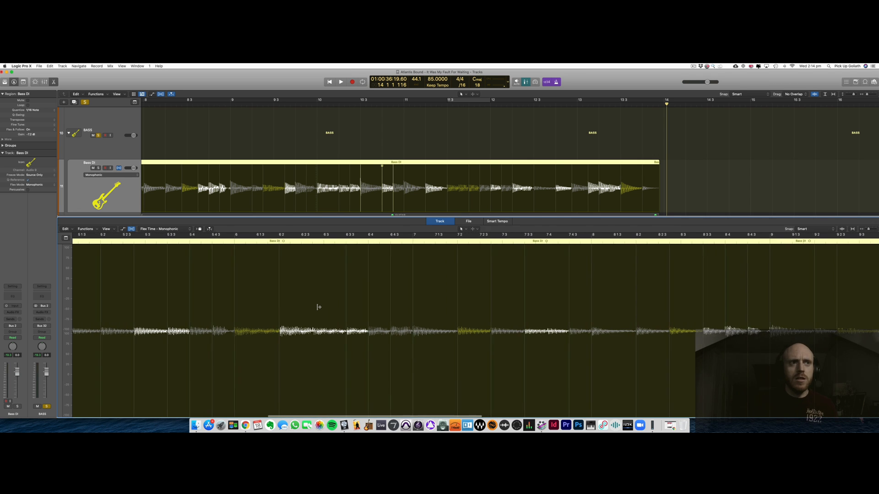
scroll(316, 310, "left", 2)
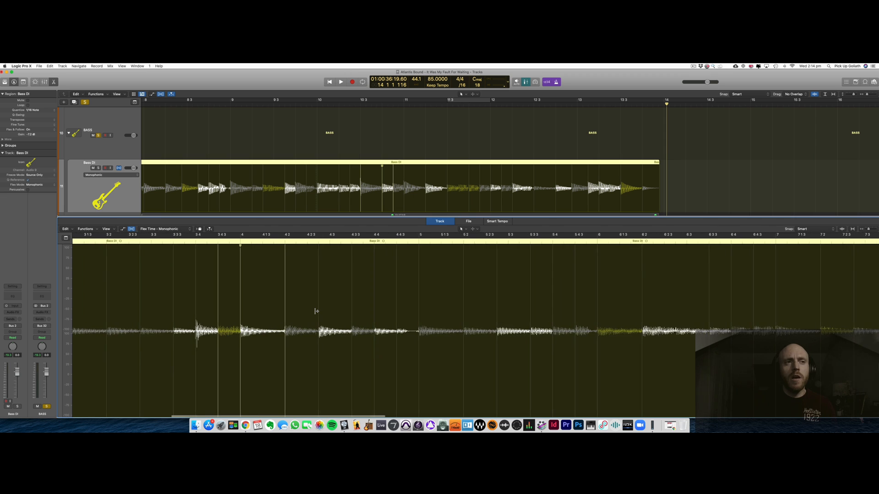
scroll(317, 311, "right", 2)
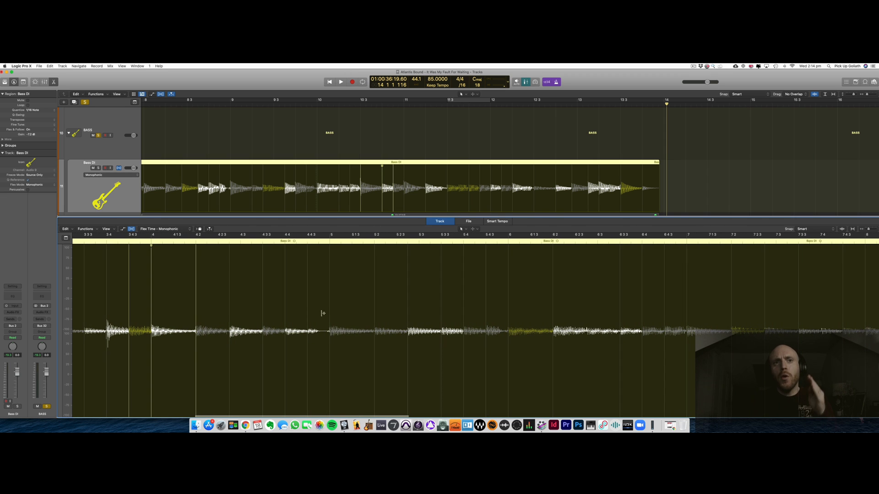
scroll(306, 303, "left", 5)
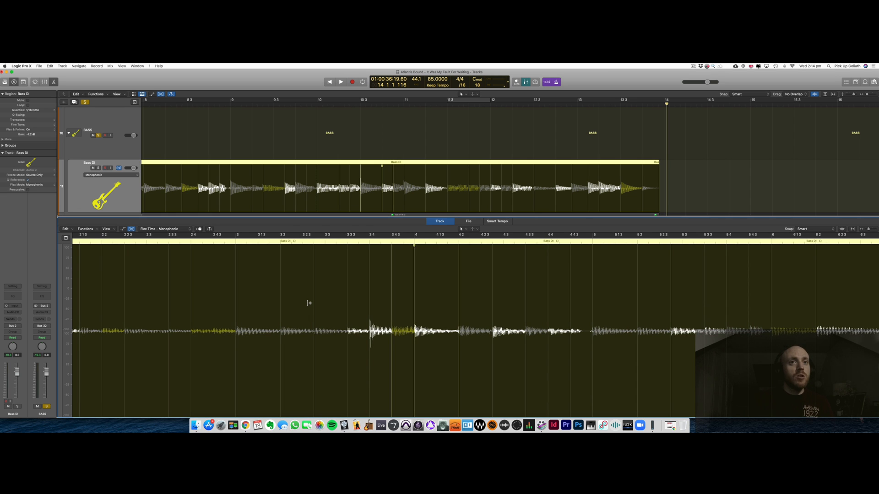
scroll(309, 302, "left", 4)
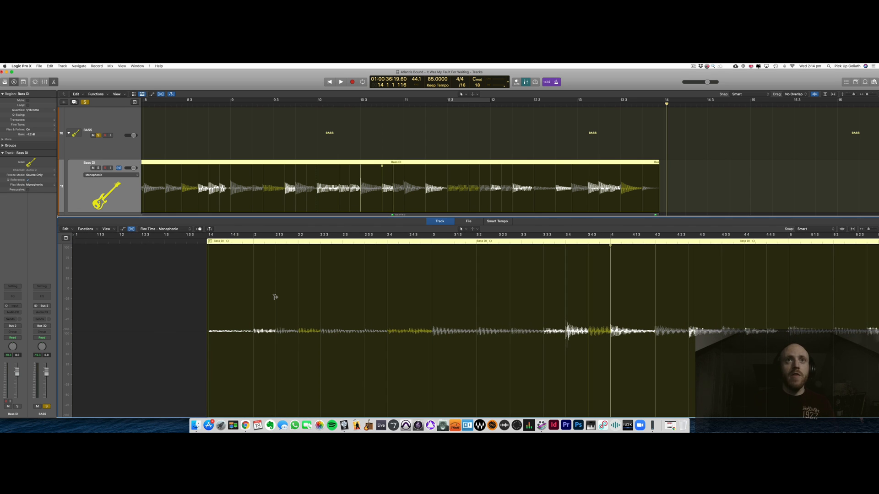
scroll(275, 297, "right", 2)
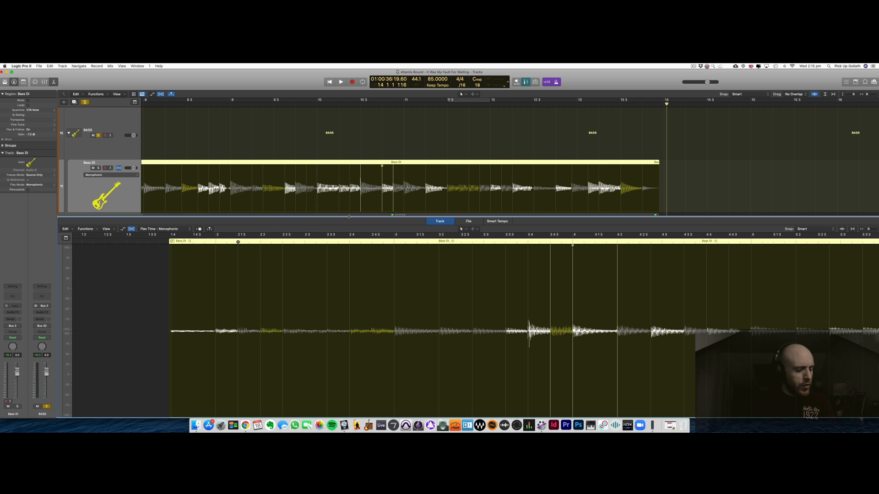
Step: Solo the drums together with the bass and check them by ear from the start of the regions past bar 6
key("x")
scroll(216, 188, "up", 5)
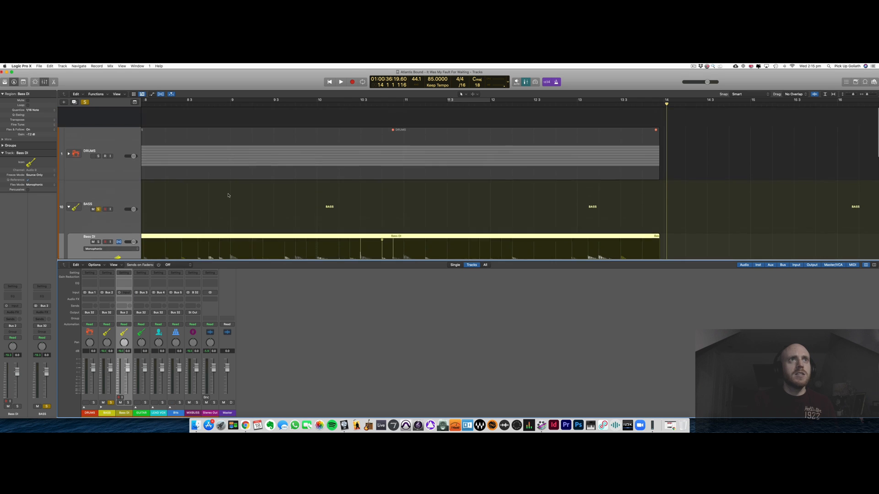
scroll(210, 140, "left", 3)
scroll(211, 140, "left", 15)
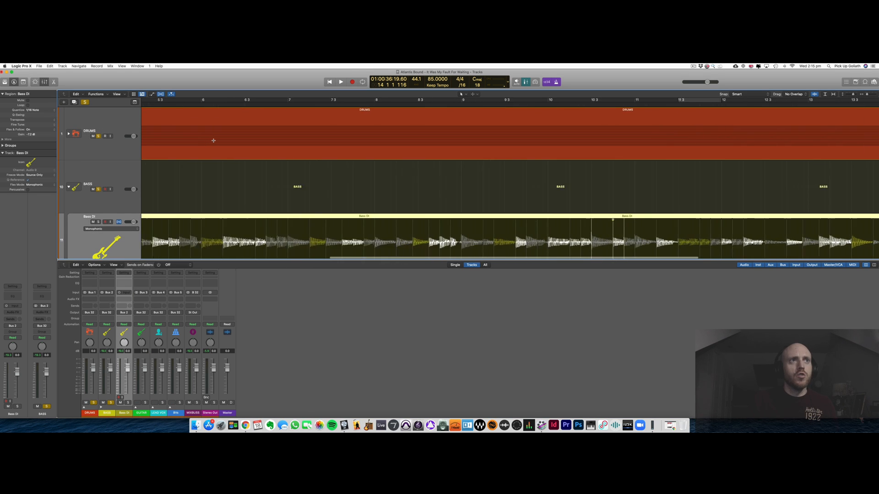
left_click(205, 104)
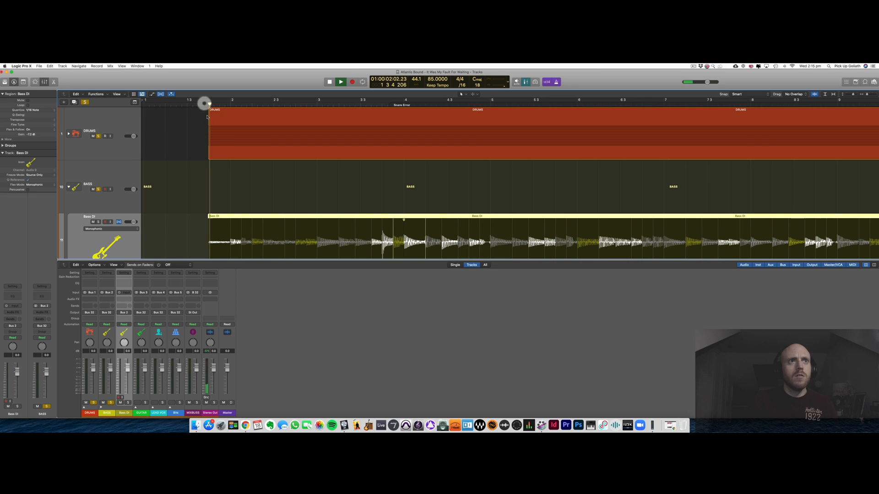
key("space")
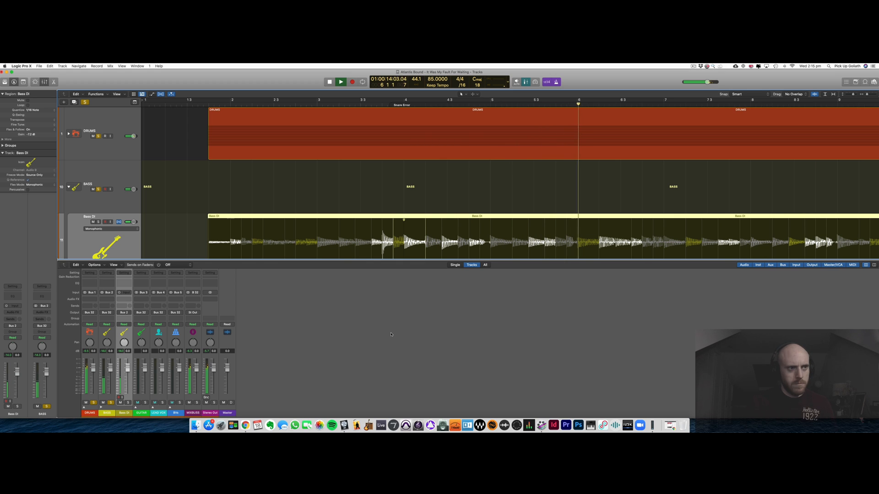
key("space")
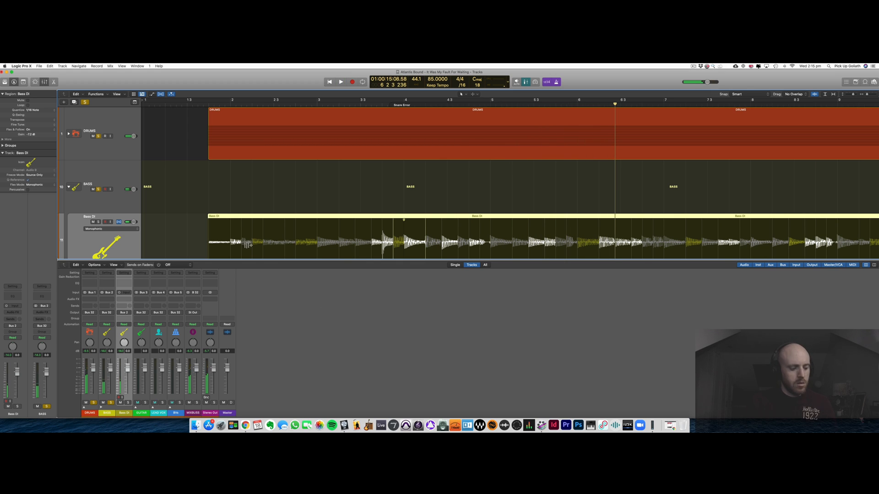
Step: Split the Bass DI region in the silent gap just before bar 9, at 8 4 4 121
key("x")
left_click(193, 216)
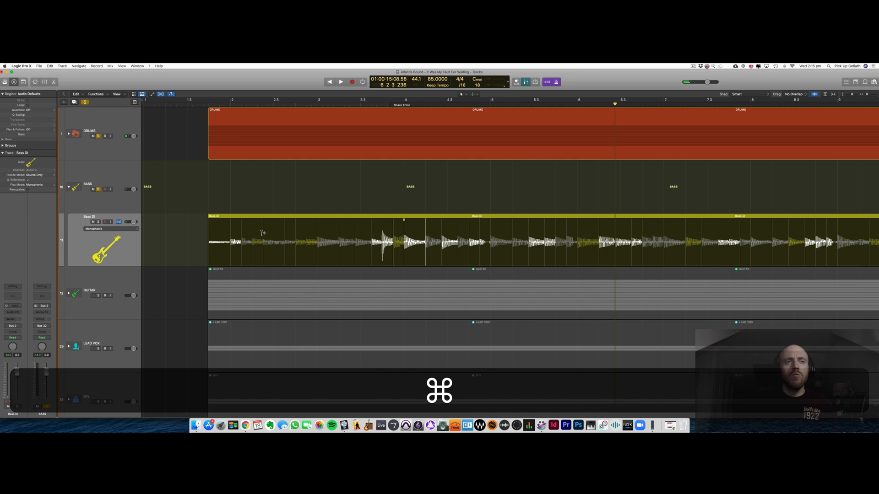
scroll(264, 234, "right", 5)
scroll(266, 234, "right", 12)
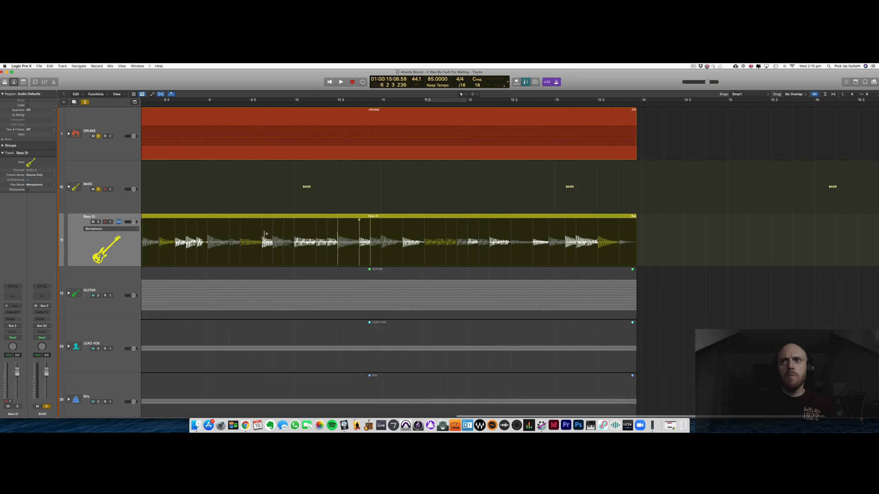
key("super+Right")
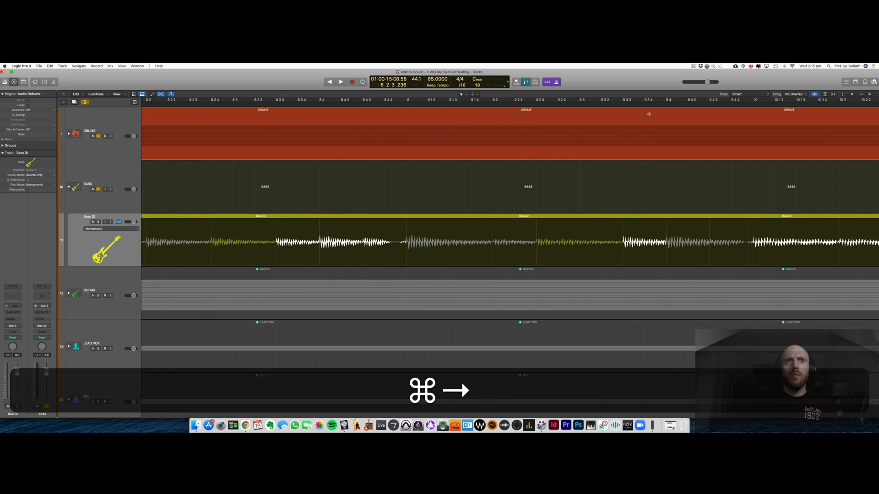
left_click(394, 103)
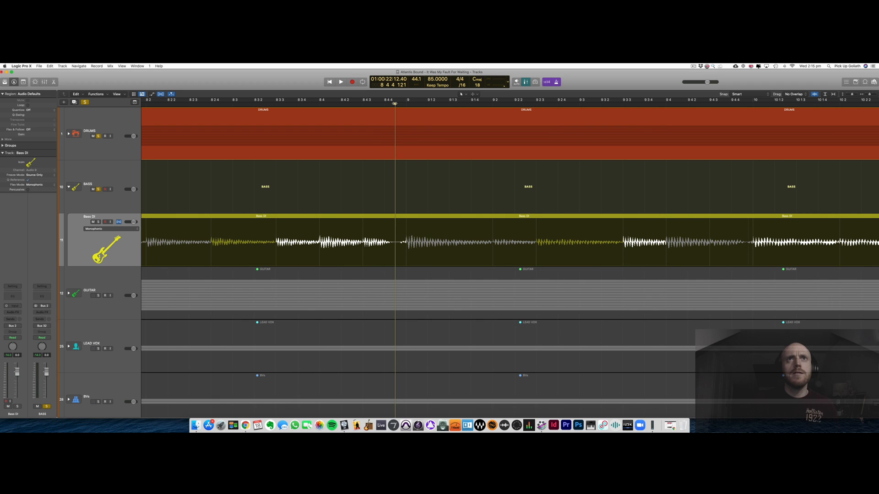
left_click(403, 216)
key("super+t")
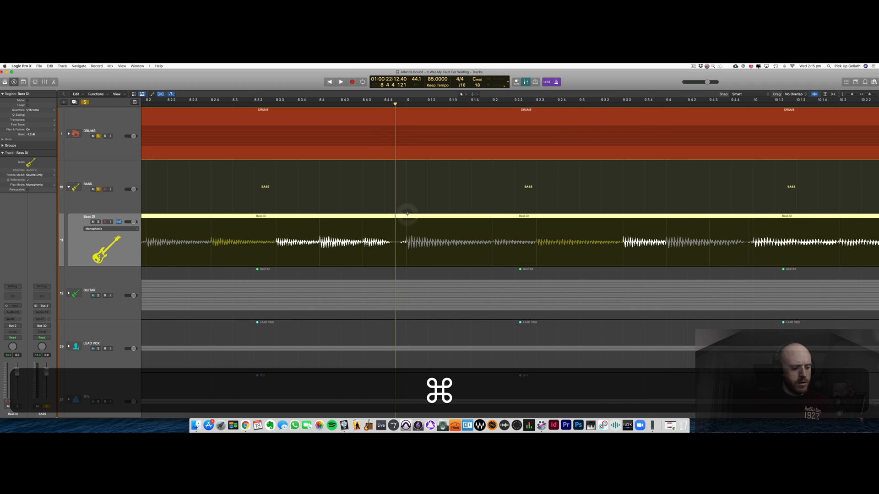
left_click(409, 216)
key("super+Left")
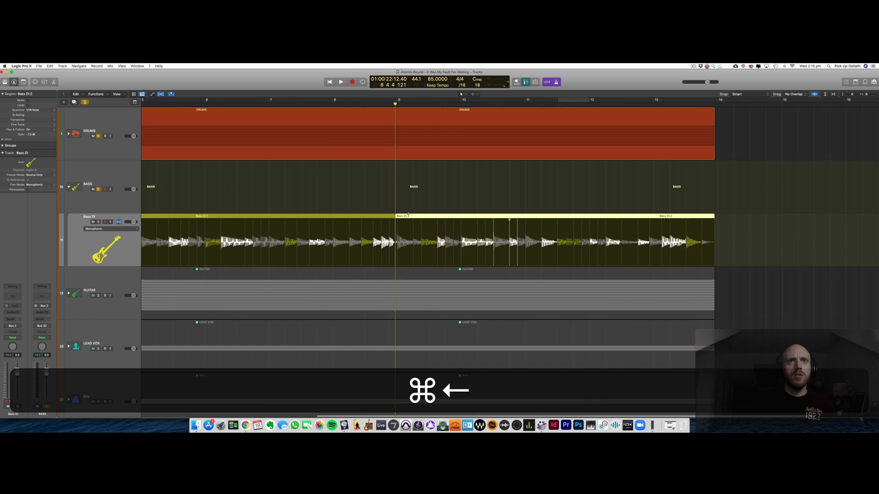
Step: Join the two Bass DI regions into one new audio region, committing the flex edits
left_click(136, 226)
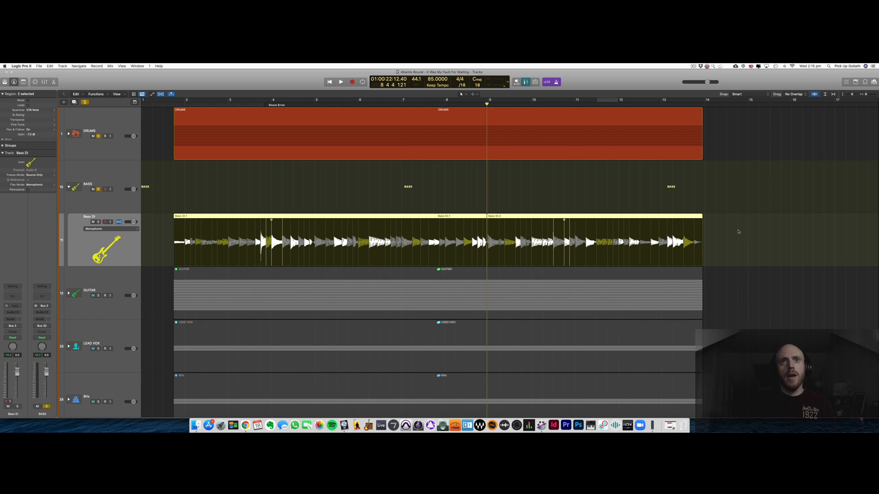
key("super+j")
key("Return")
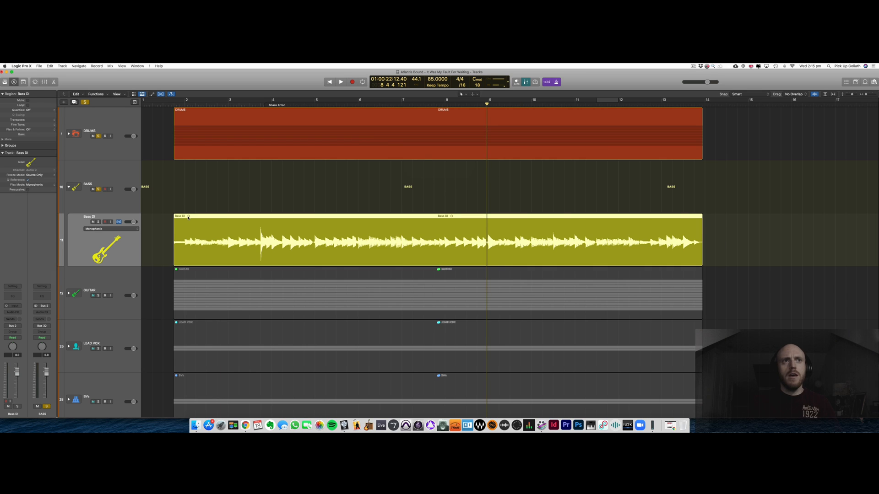
Step: Turn off Flex on the Bass DI track, hide the flex view and reduce the track height
left_click(119, 223)
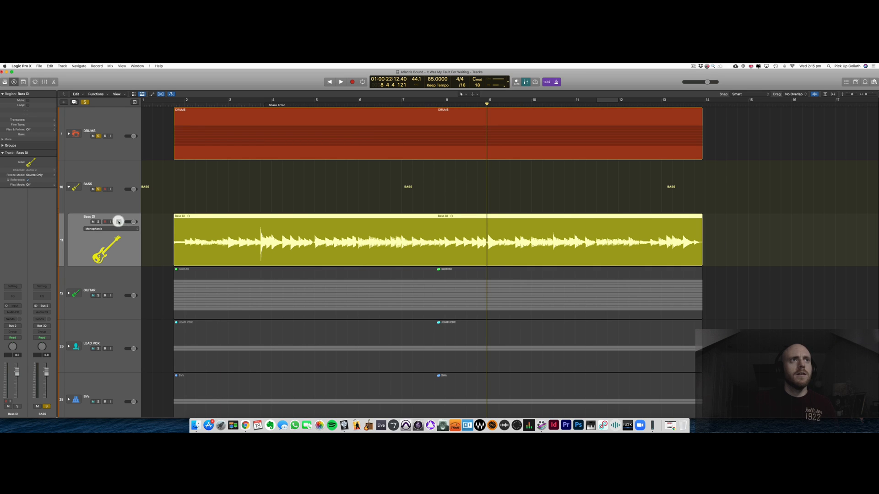
left_click(161, 94)
left_click(160, 219)
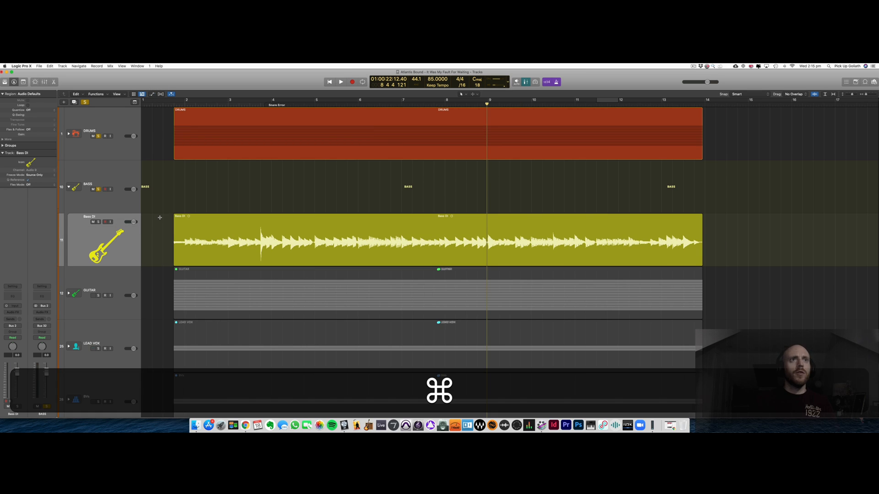
key("super+Up")
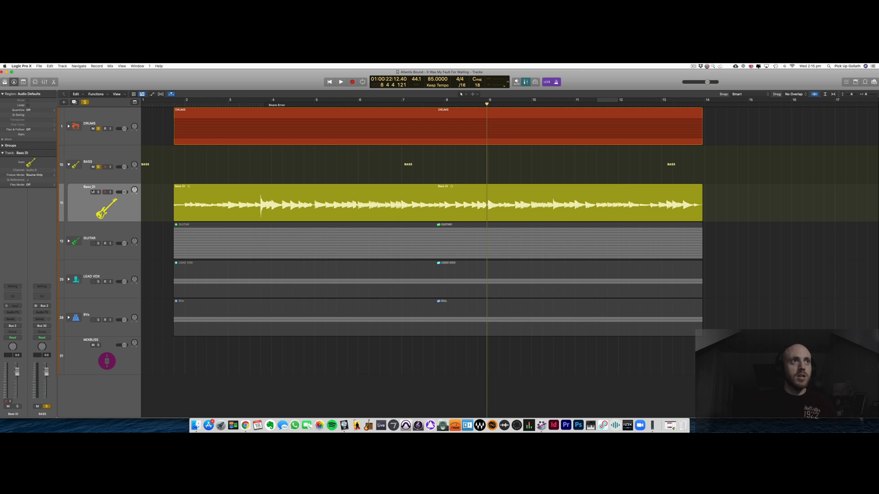
Step: Clear the drum and bass solos, collapse the BASS stack and expand the GUITAR stack
left_click(98, 129)
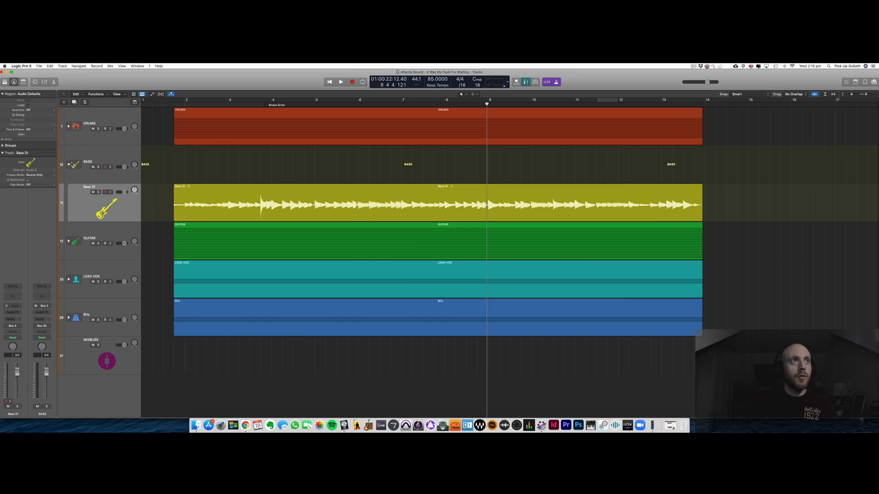
left_click(68, 164)
left_click(83, 194)
left_click(69, 203)
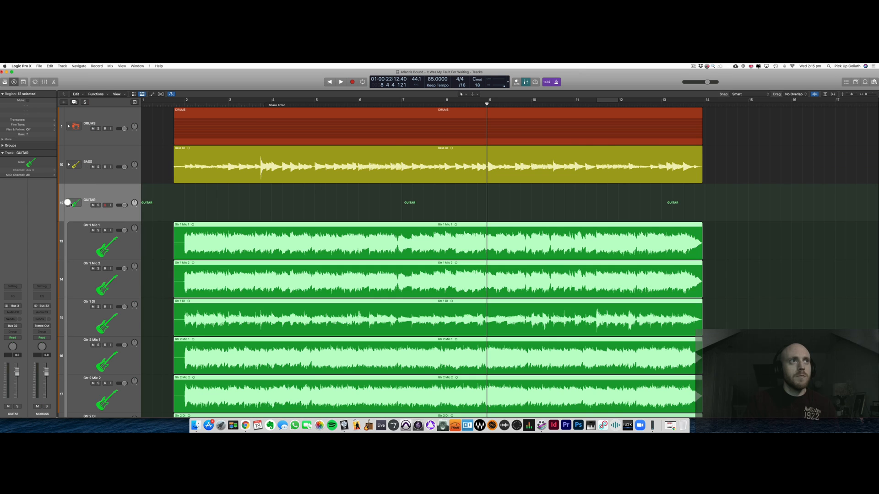
Step: Select Gtr 1 Mic 1, Gtr 1 Mic 2 and Gtr 1 DI and assign all three channels to a new Group 2
scroll(136, 246, "down", 1)
scroll(136, 246, "down", 1)
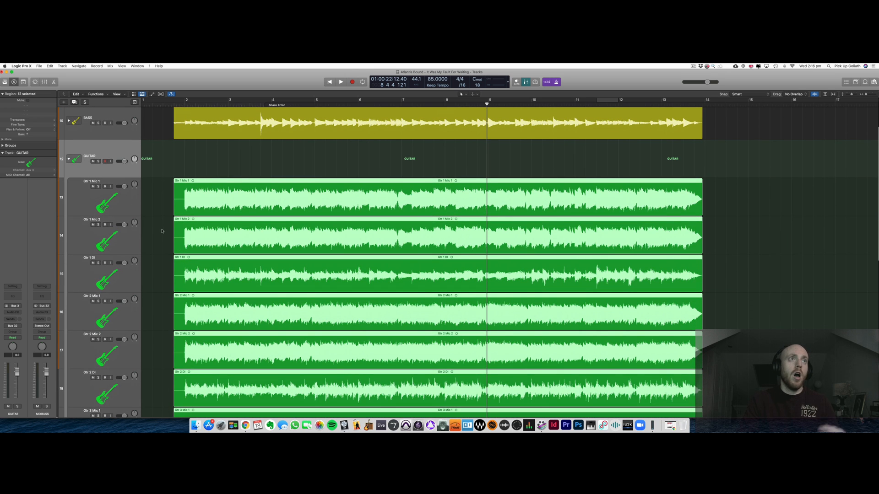
scroll(140, 208, "down", 1)
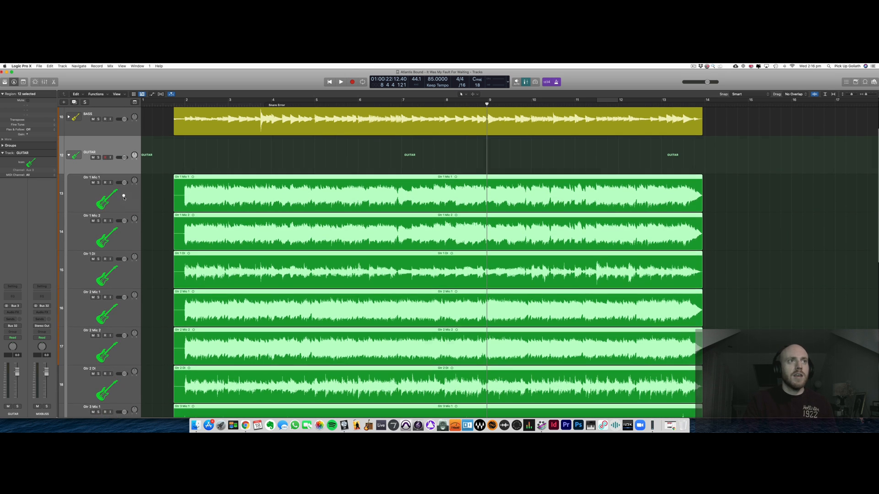
left_click(127, 200)
left_click(127, 268, "shift")
key("x")
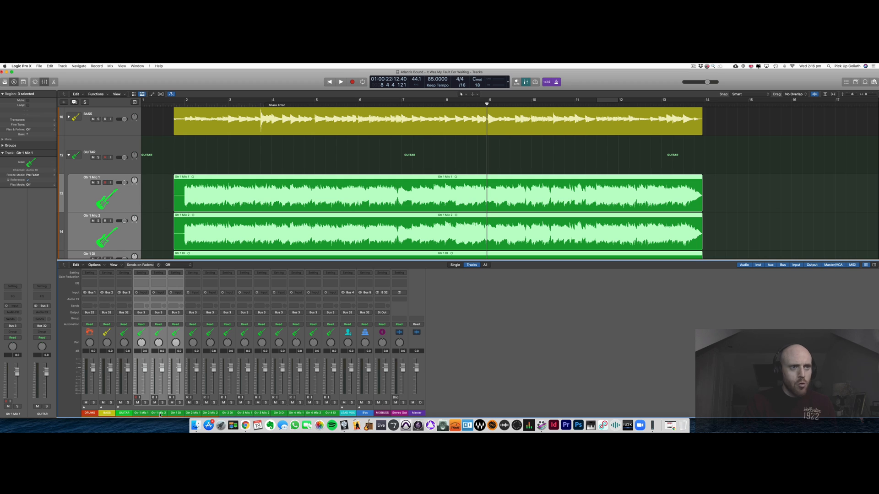
left_click(147, 318)
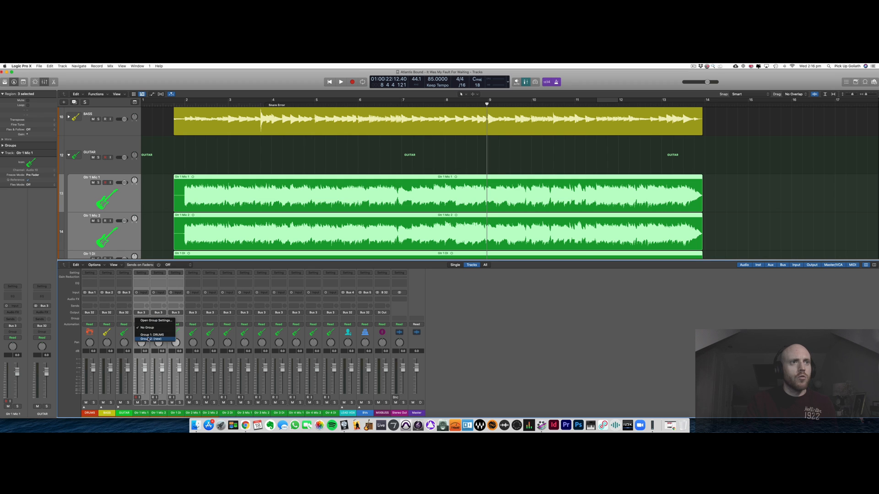
left_click(148, 339)
left_click(159, 318)
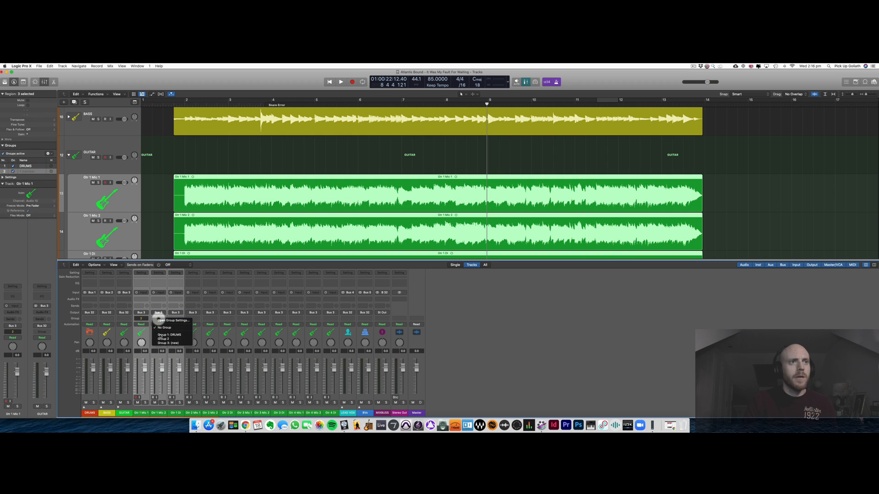
left_click(161, 339)
left_click(172, 319)
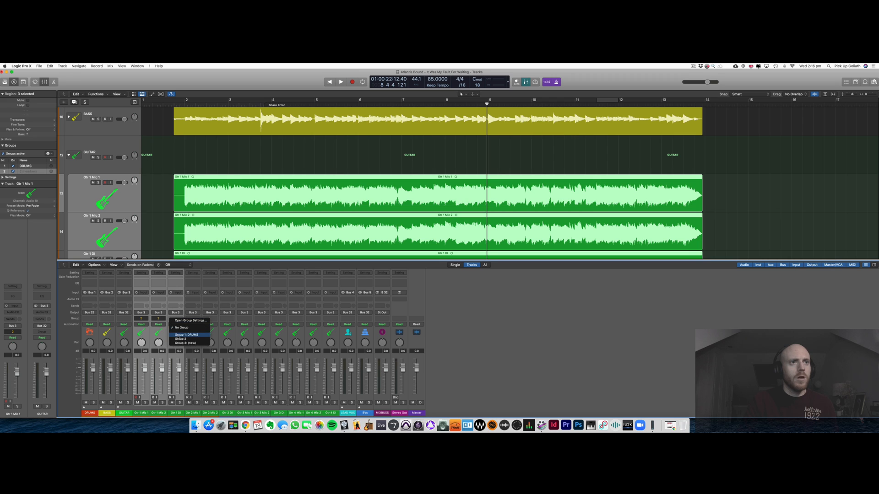
left_click(171, 339)
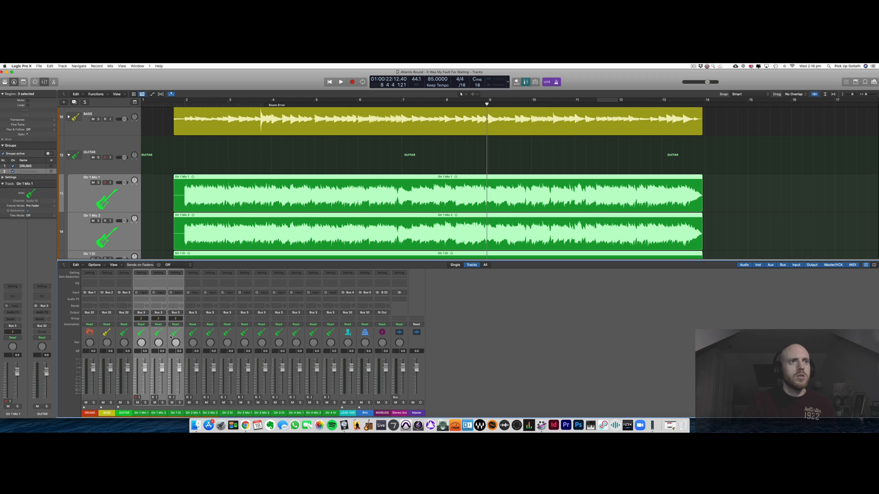
Step: Name Group 2 GTR1, enable Editing (Selection) and Quantize-Locked (Audio), and disable its Automation Mode, Volume and Mute links
double_click(33, 173)
type("GTRI")
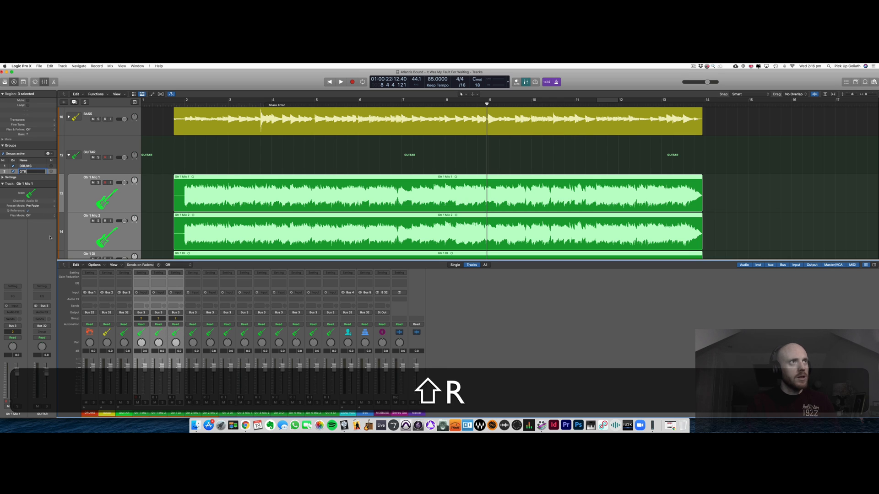
key("Return")
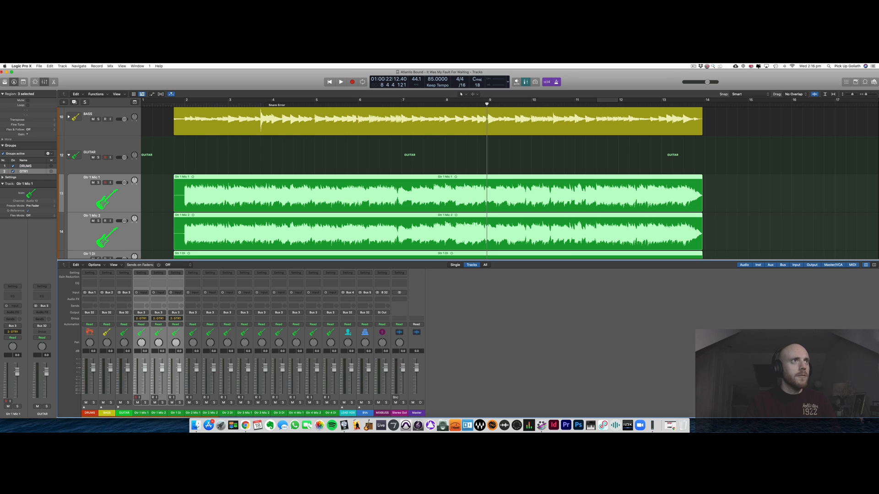
left_click(2, 177)
left_click(3, 182)
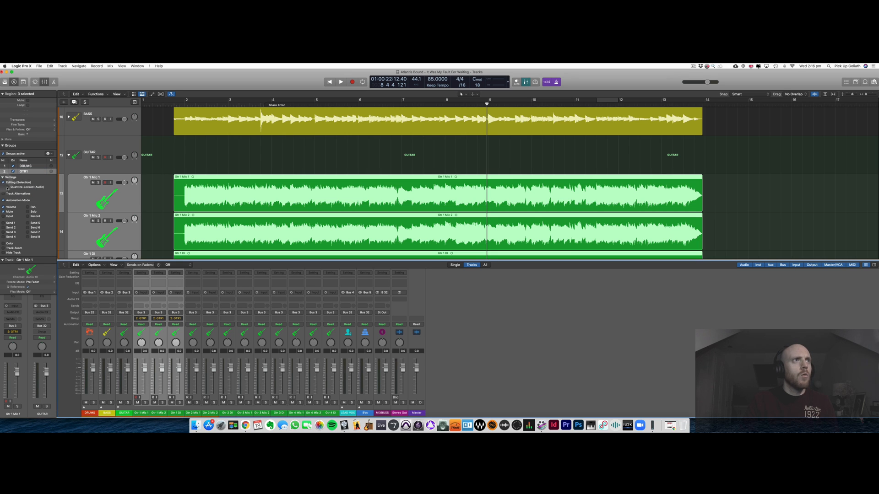
left_click(8, 186)
left_click(3, 200)
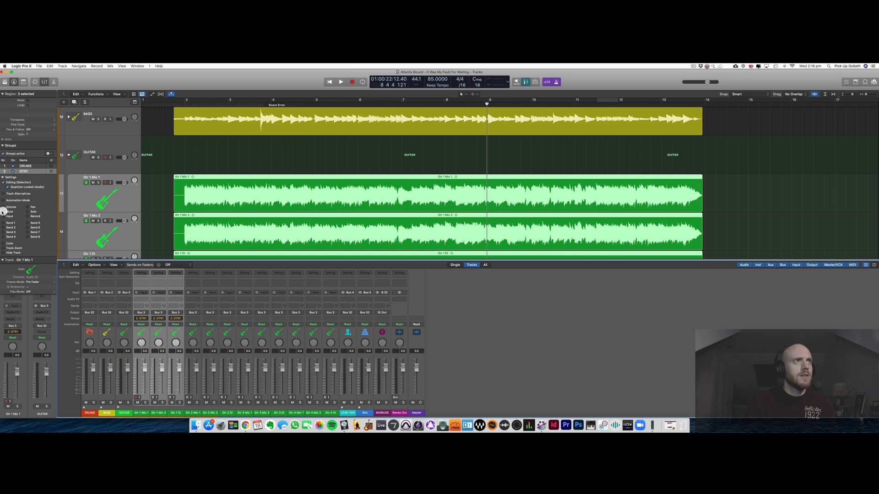
left_click(3, 178)
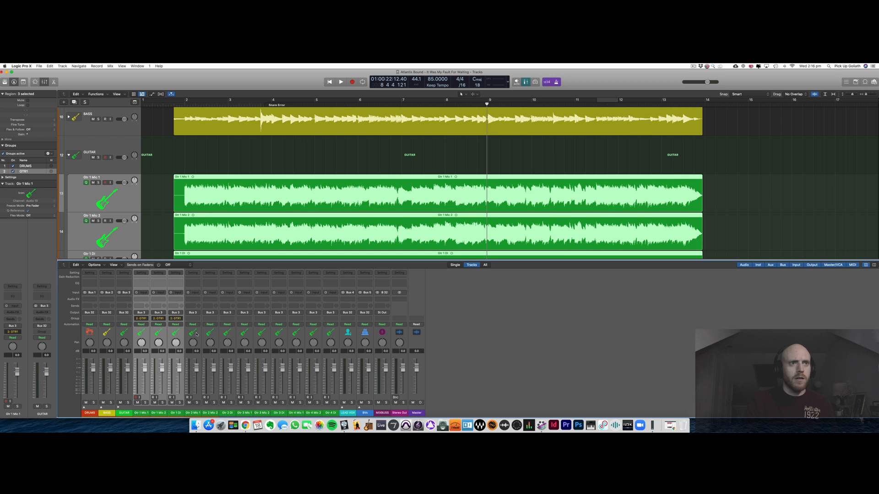
Step: Assign the three Gtr 2 channels to a new Group 3, name it GTR2 and open its group settings
left_click(194, 334)
left_click(223, 337, "shift")
left_click(192, 318)
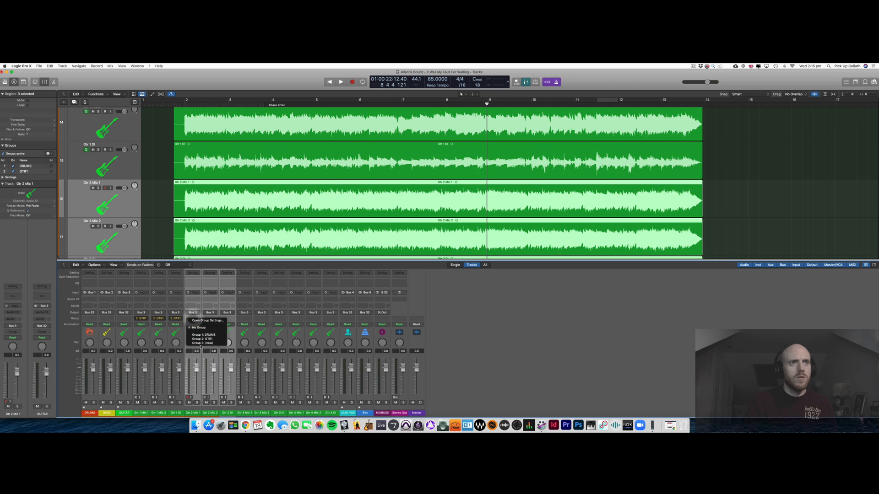
left_click(208, 337)
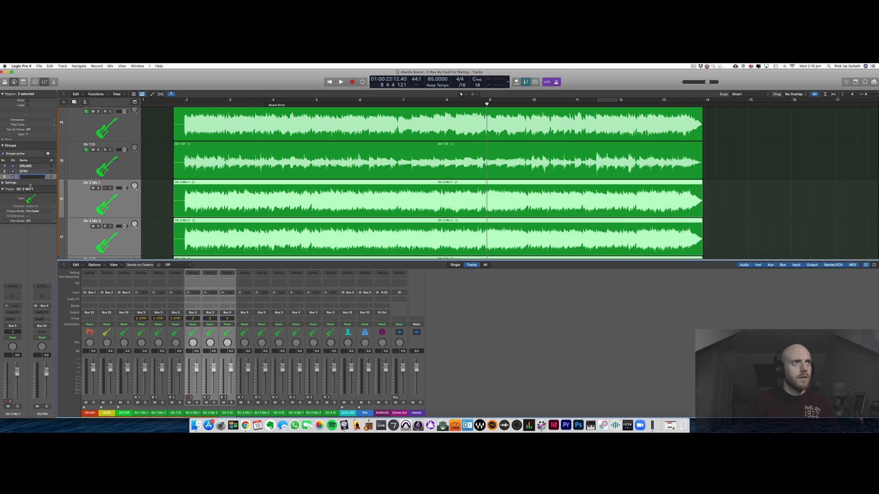
type("GTR2")
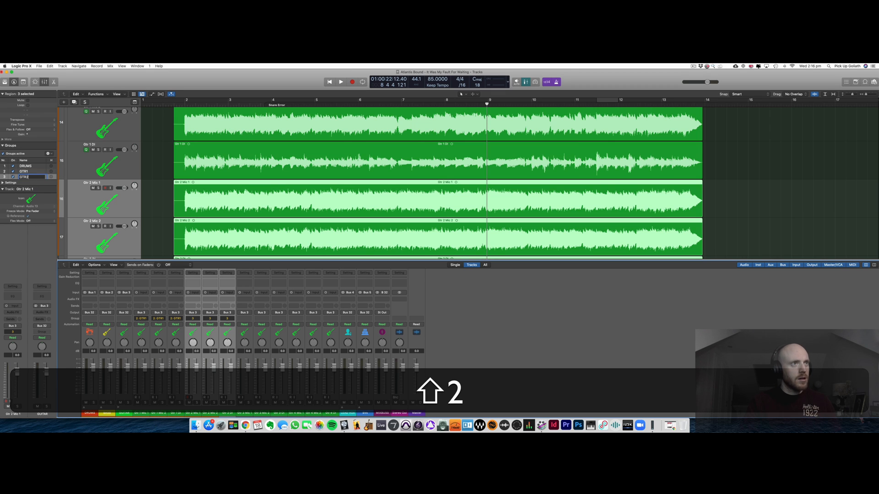
left_click(11, 189)
left_click(3, 183)
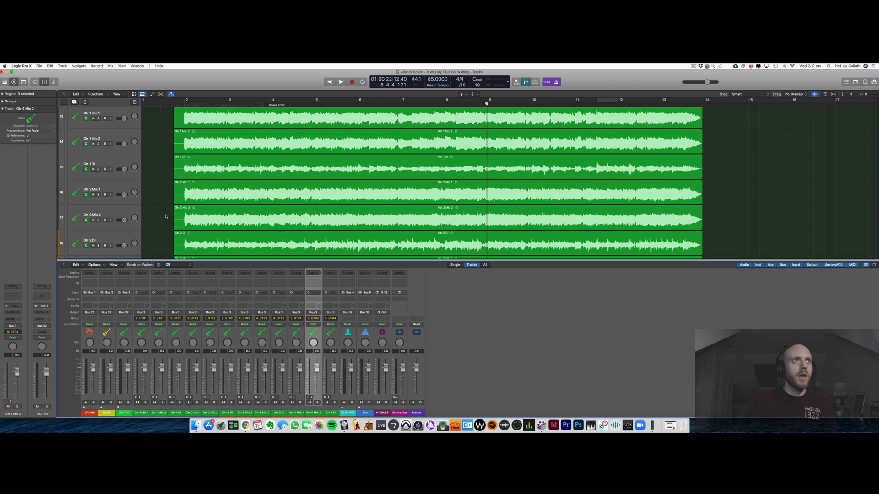
scroll(167, 216, "up", 1)
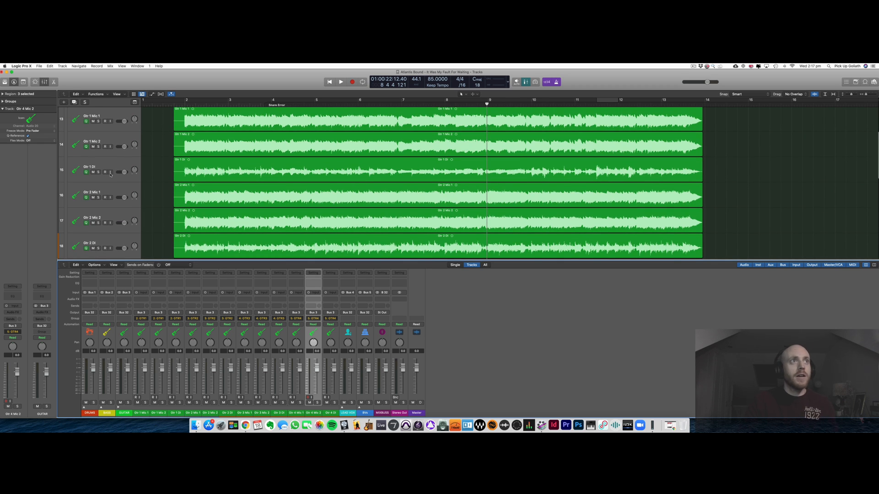
Step: Turn off Q-Reference on the Mic 1 and Mic 2 tracks of Gtr 1 to Gtr 4, keeping it only on the DI tracks
left_click(111, 175)
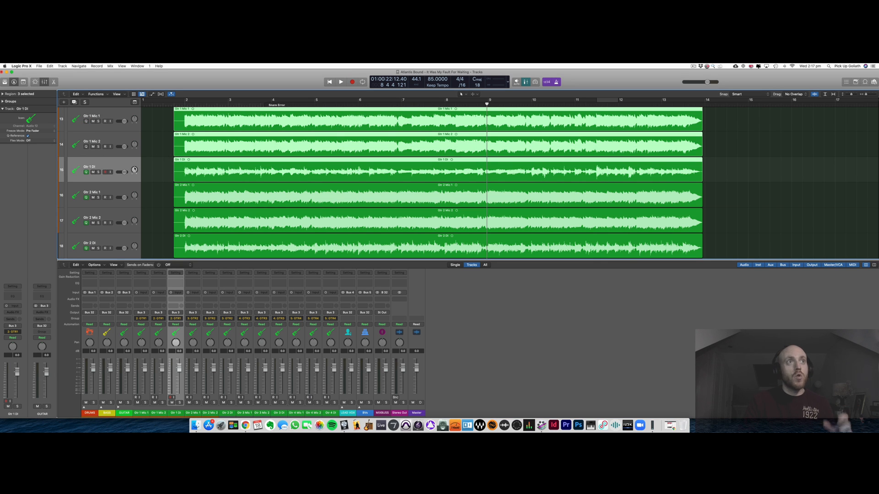
scroll(120, 162, "down", 4)
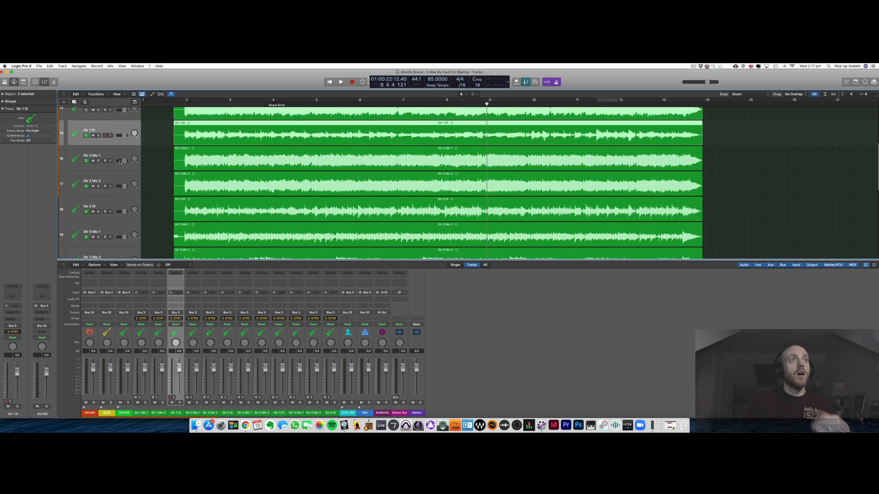
scroll(86, 176, "down", 4)
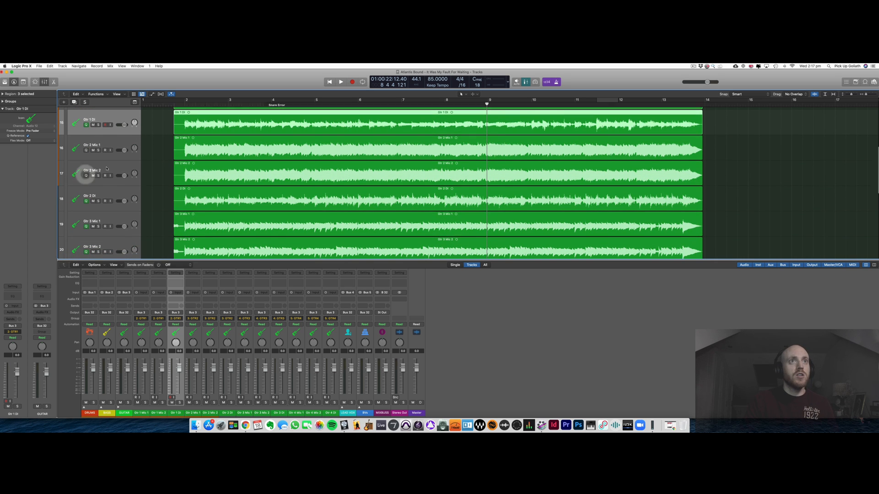
scroll(101, 169, "down", 2)
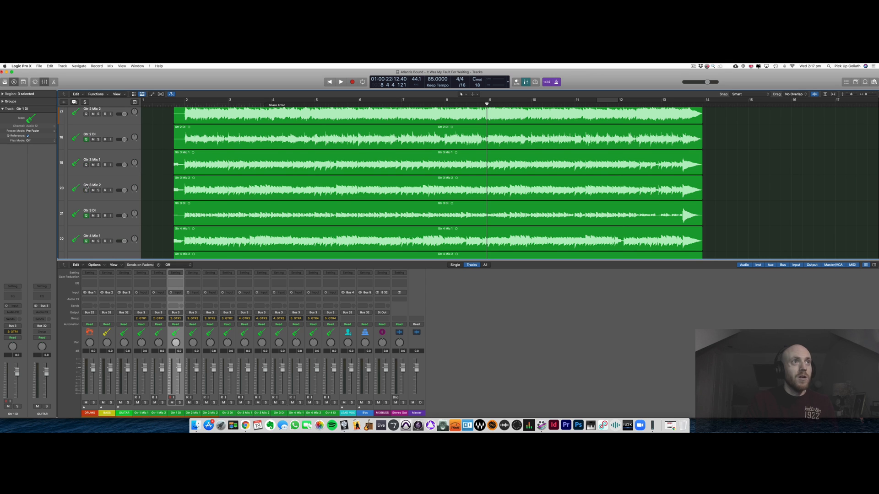
scroll(86, 187, "down", 4)
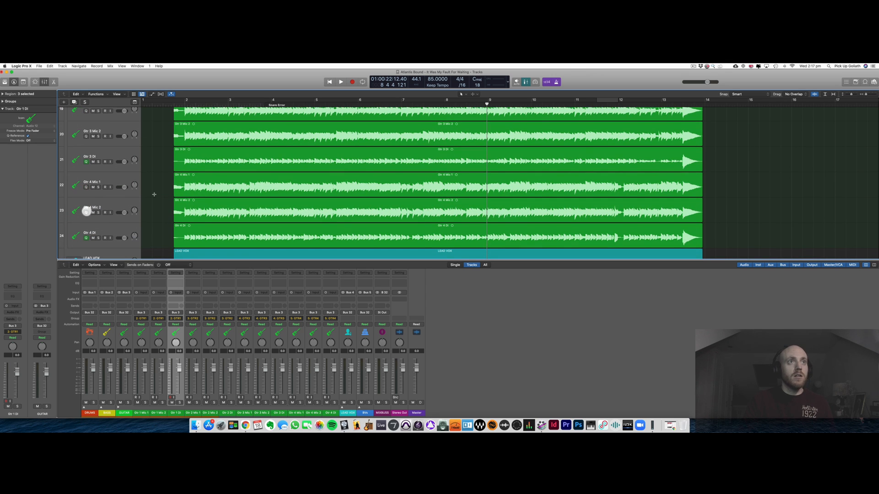
left_click(163, 203)
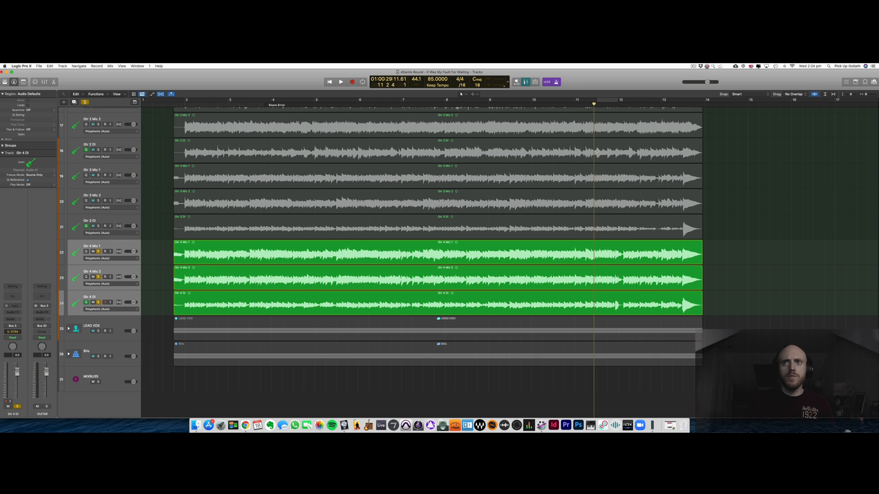
Step: Play back the soloed Gtr 4 tracks around bars 10 to 12 to compare the repeated phrases
key("super+Right")
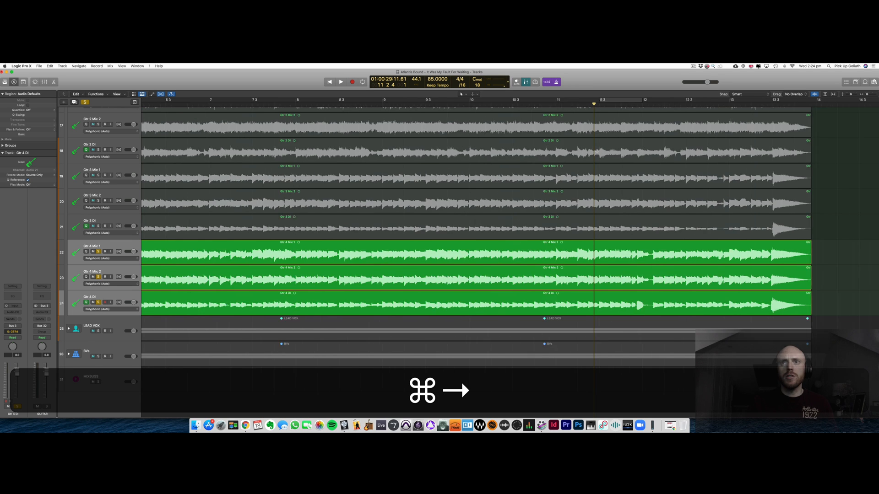
scroll(625, 240, "right", 3)
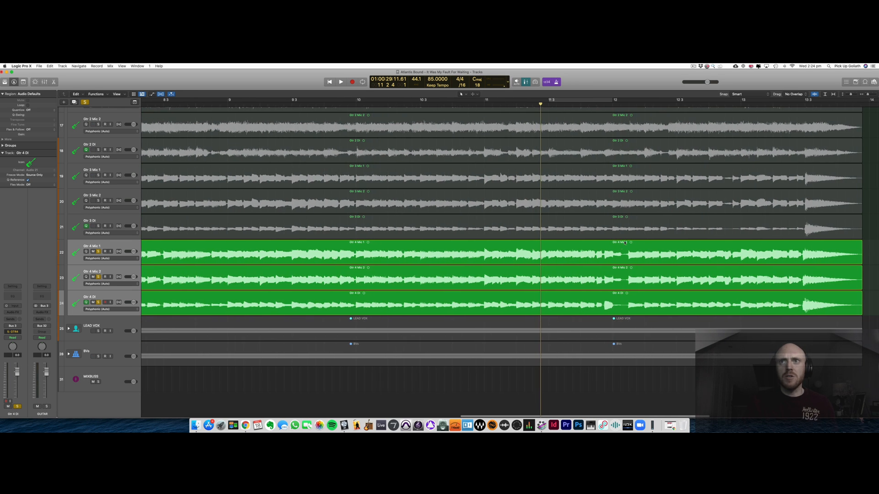
scroll(798, 258, "right", 3)
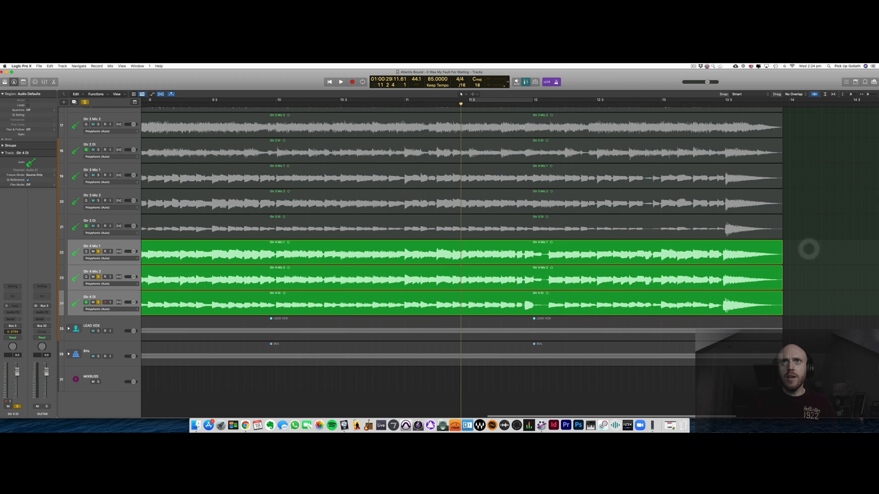
double_click(493, 101)
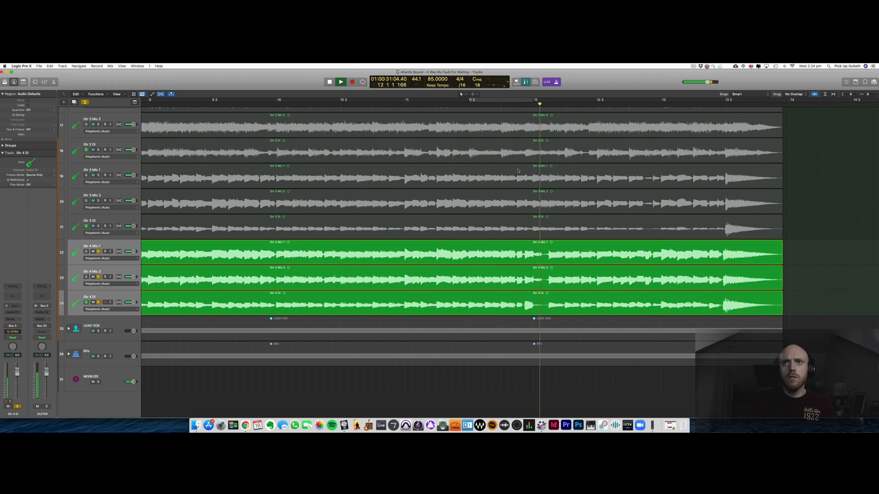
key("space")
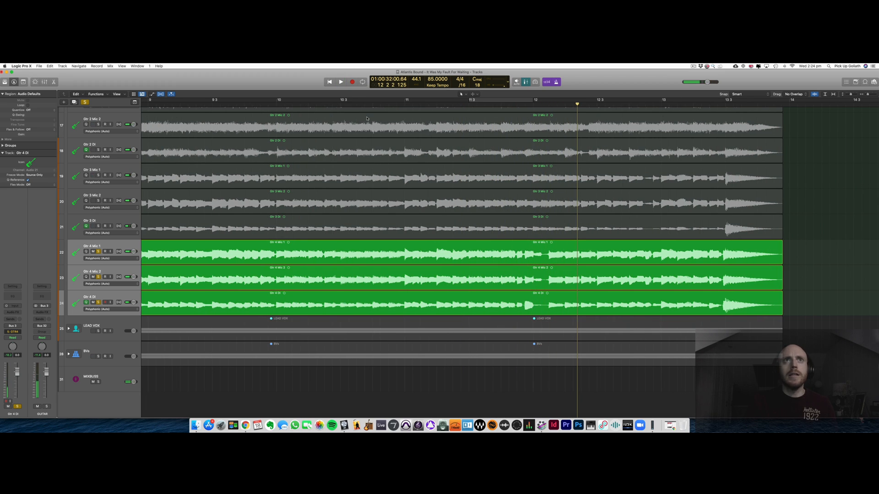
left_click(269, 104)
key("space")
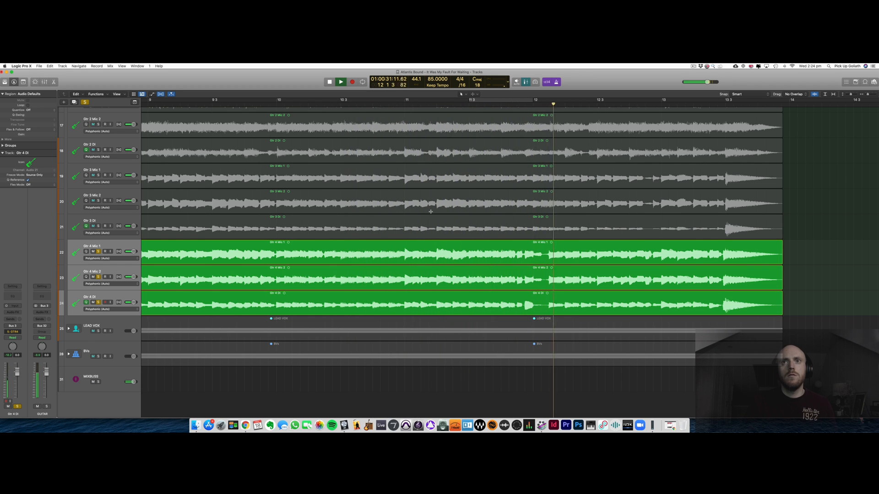
key("space")
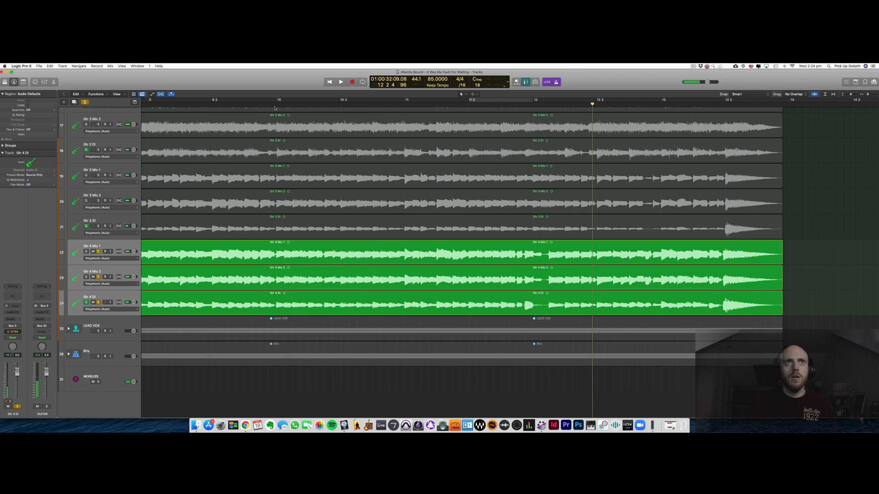
left_click(269, 104)
key("space")
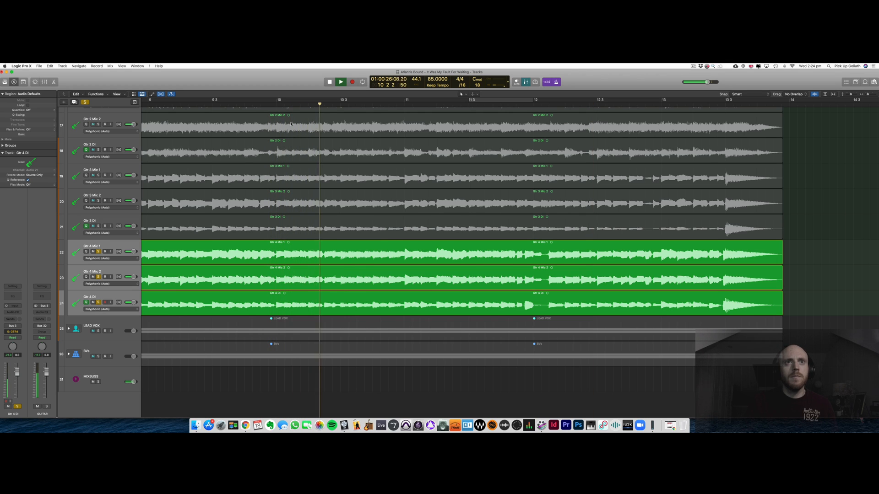
key("space")
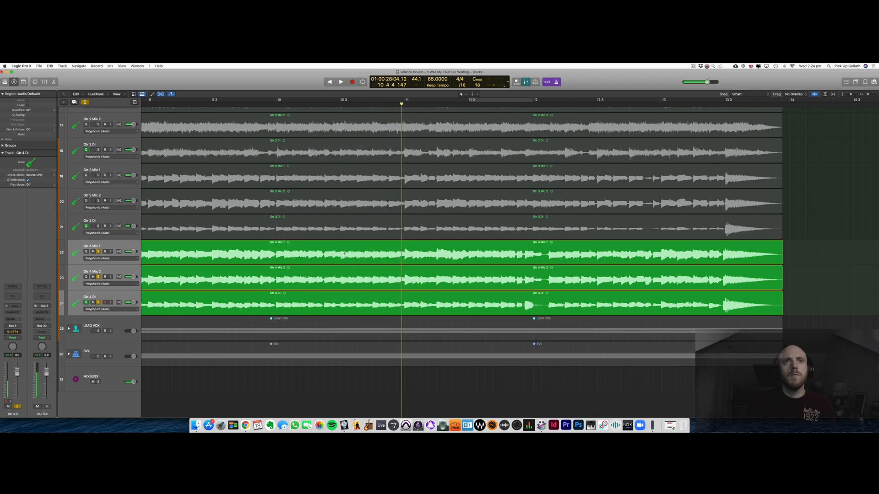
left_click_drag(341, 254, 401, 305)
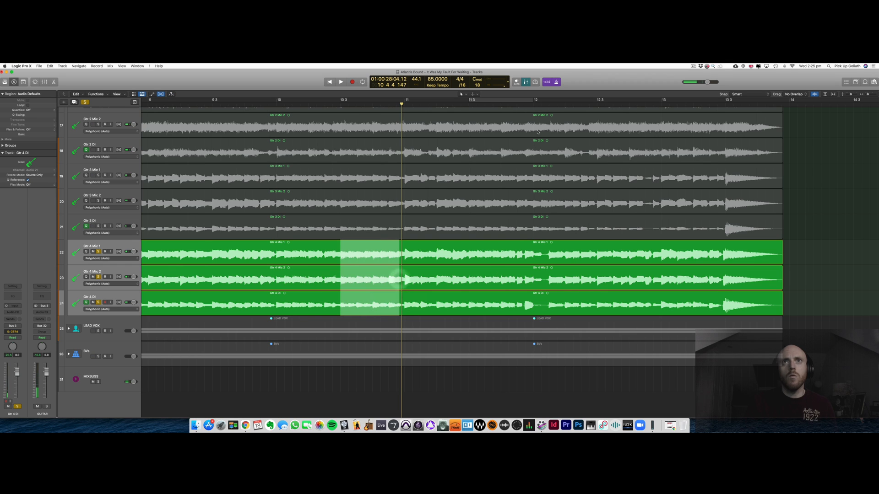
left_click(341, 104)
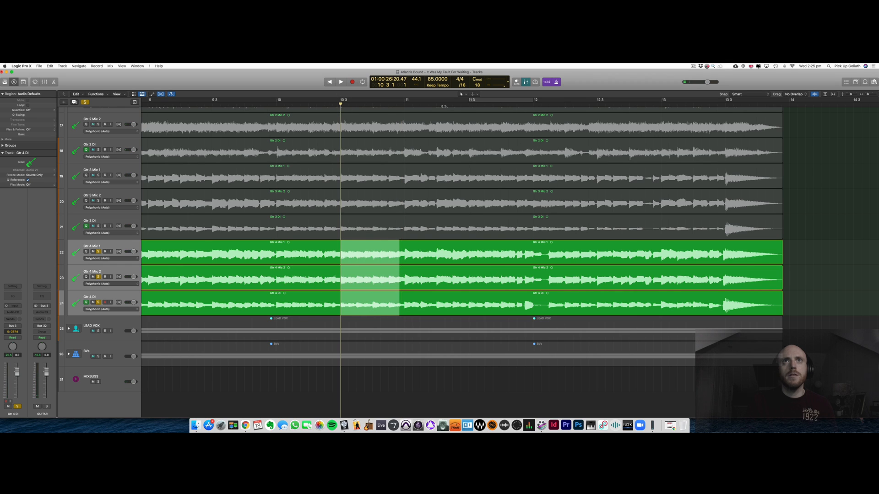
key("space")
left_click(489, 248)
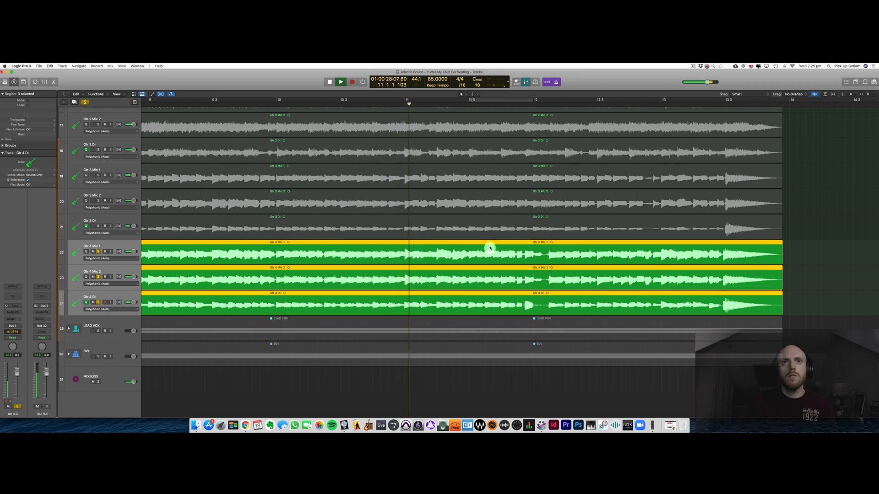
key("space")
key("space")
left_click(492, 253)
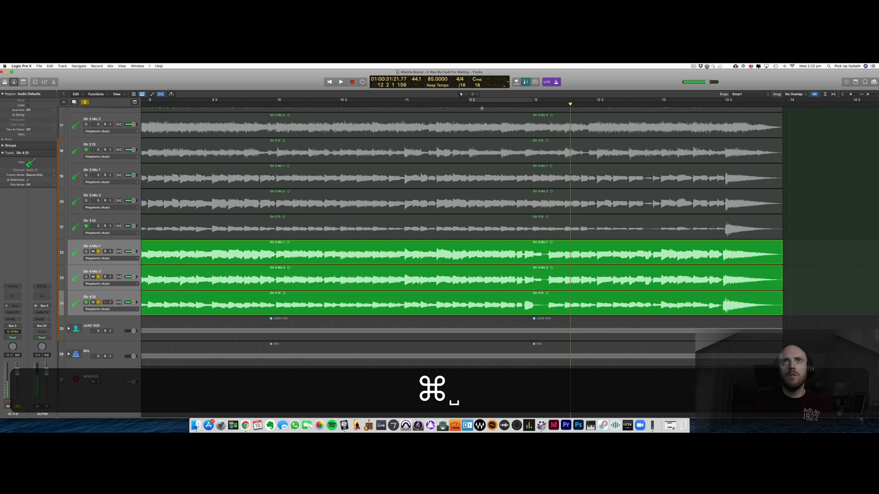
Step: Audition the Gtr 4 passage around bar 12 and cut out the part from just before bar 12 to just before 12 3
left_click(468, 102)
key("cmd+Right")
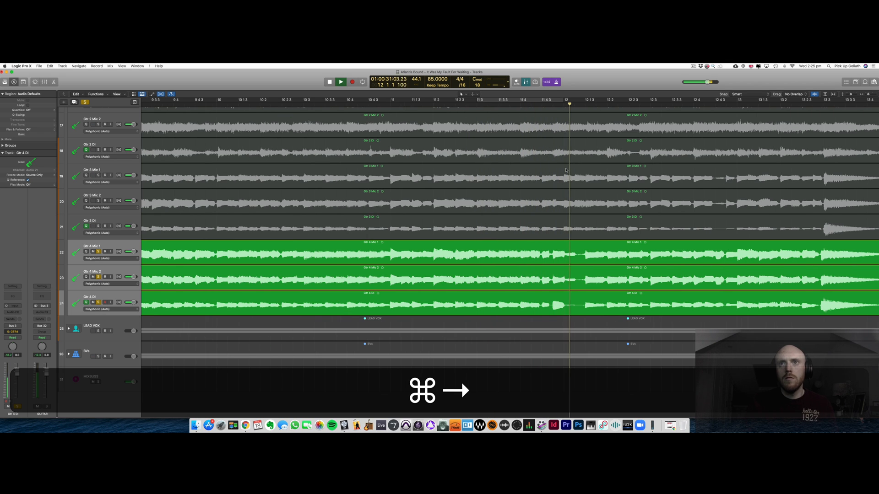
left_click(445, 105)
key("space")
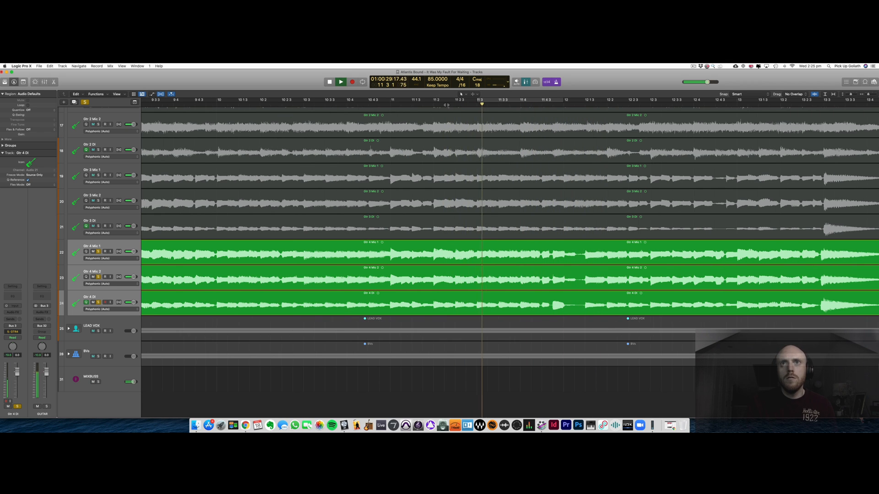
key("space")
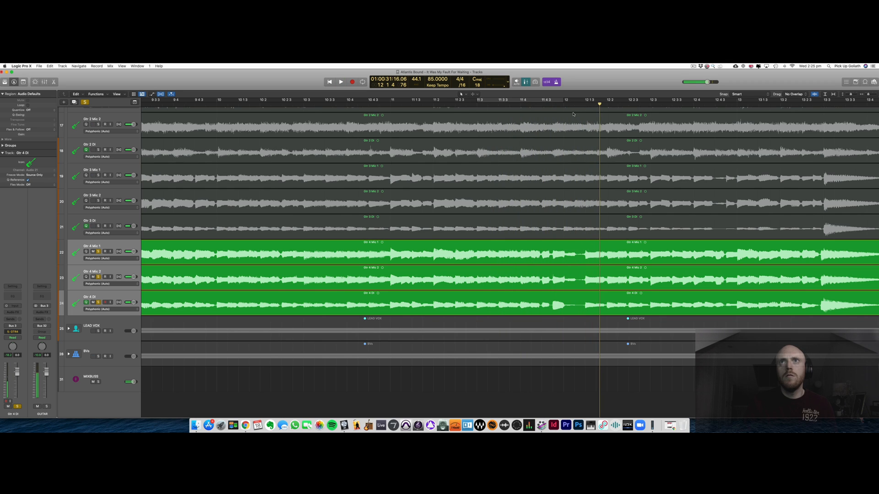
left_click_drag(563, 255, 650, 280)
key("Delete")
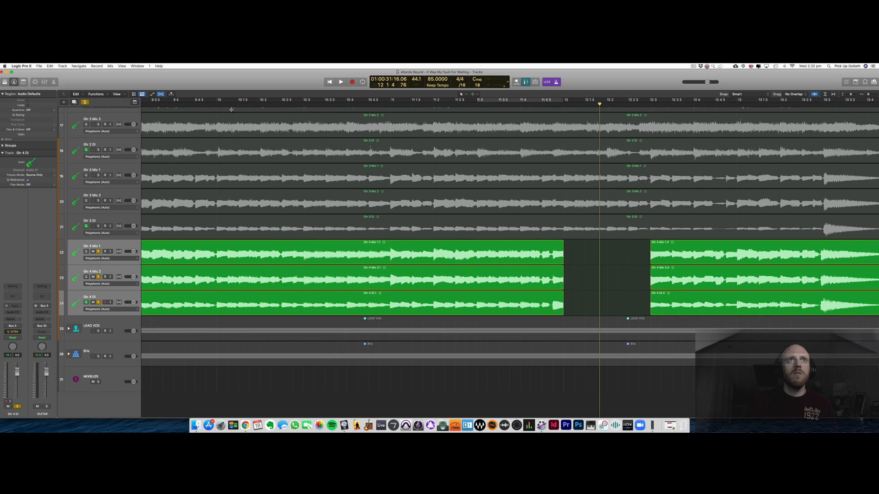
Step: Copy the Gtr 4 passage from just before 10 3 to just before bar 11 into the gap at bar 12 on all three tracks
left_click(213, 104)
key("space")
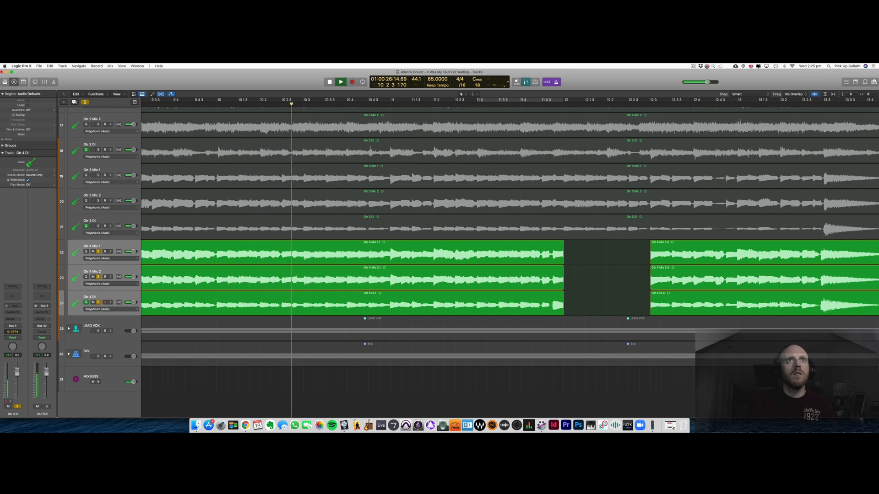
key("space")
left_click_drag(302, 256, 390, 284)
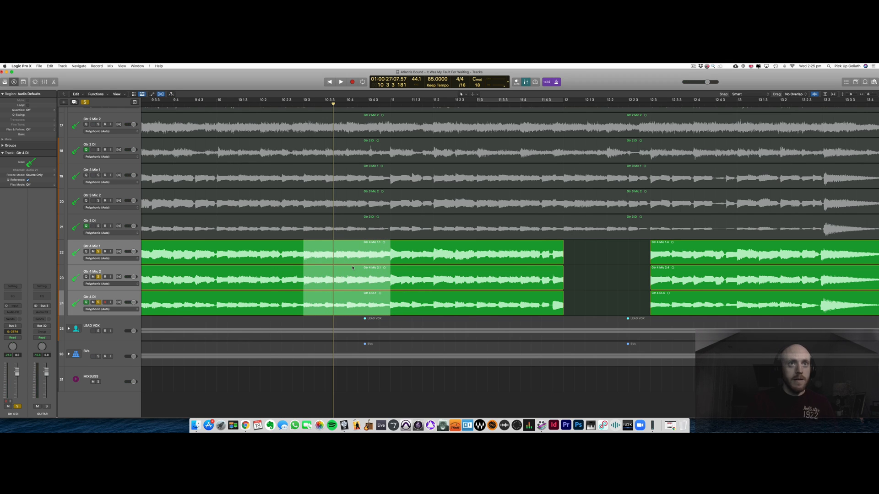
key("alt")
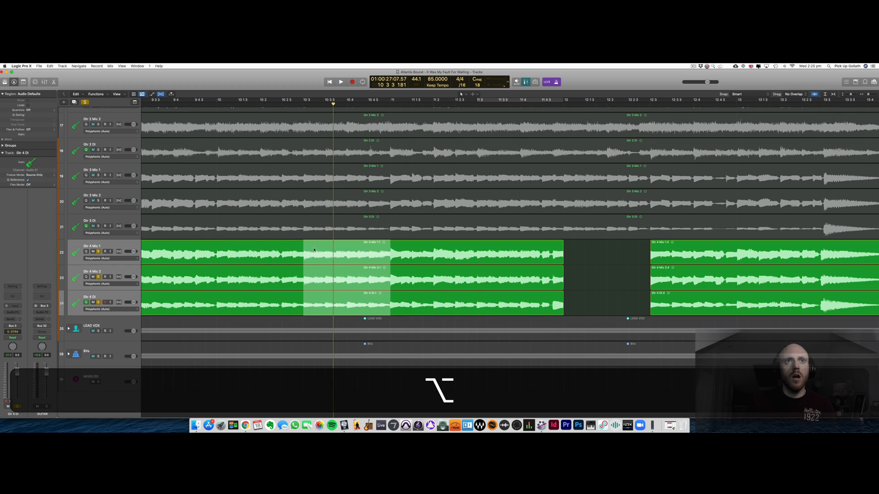
left_click_drag(314, 250, 573, 259)
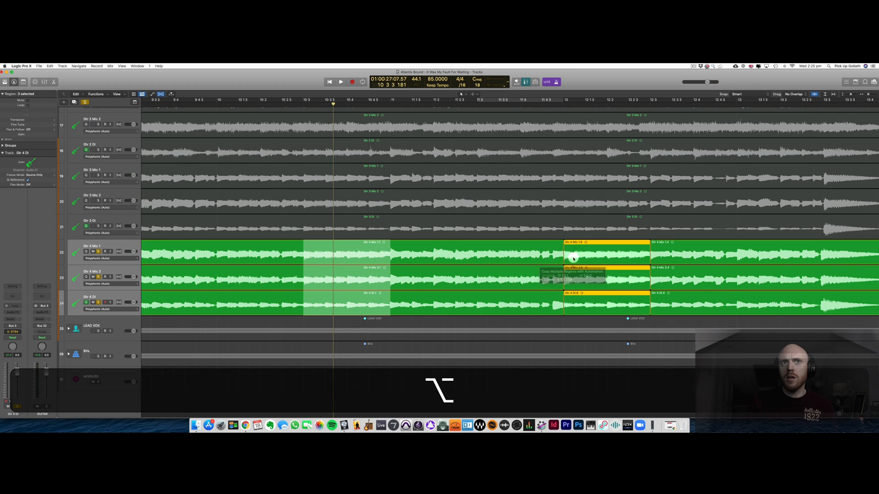
Step: Move the edit point before the pasted Gtr 4 regions back to just before 11 4 3 and play the transition
left_click(549, 247)
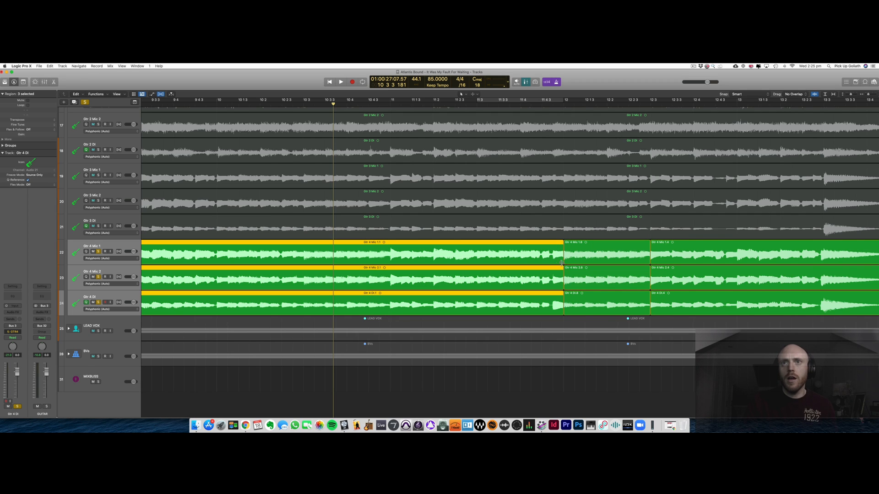
left_click_drag(562, 263, 539, 263)
left_click(557, 247)
key("space")
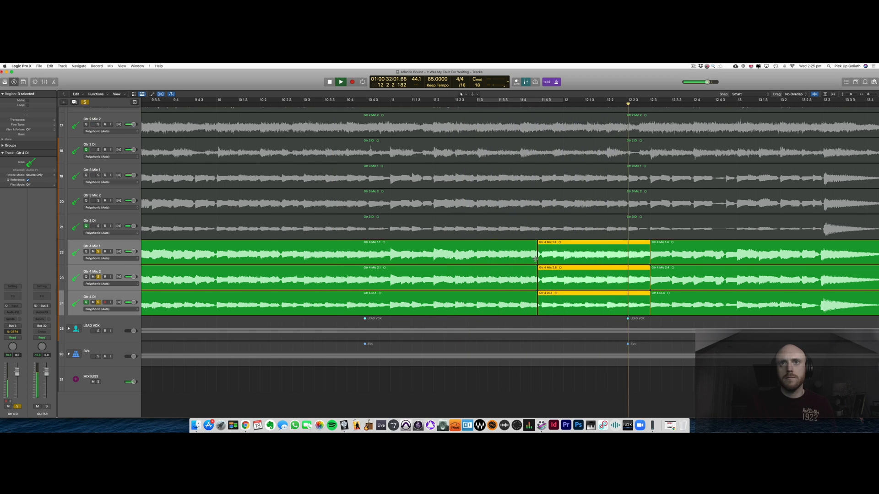
key("space")
Step: Apply an EqP (Equal Power Crossfade) with a fade-out of 20 to all the Gtr 4 regions
left_click(665, 249)
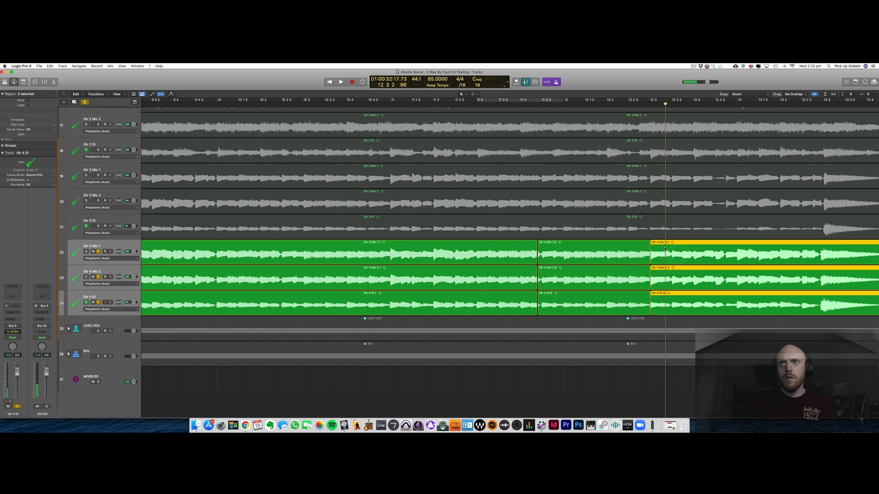
left_click(513, 251, "shift")
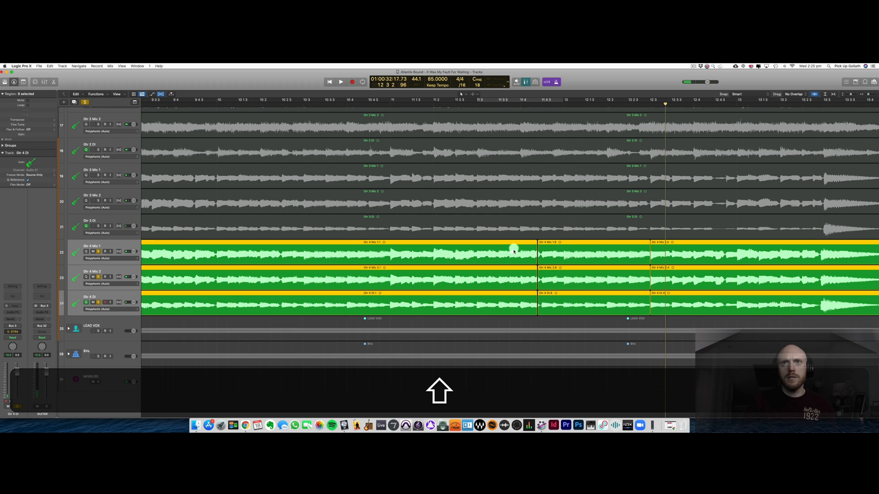
left_click(3, 139)
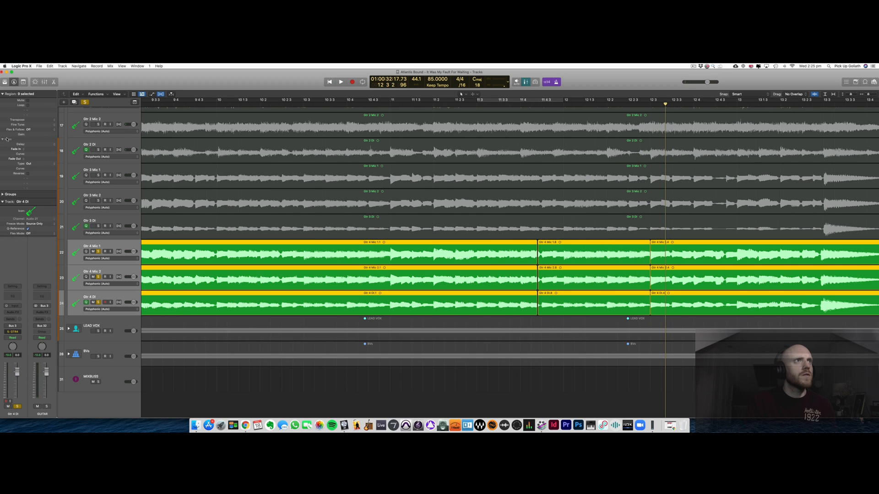
left_click(27, 163)
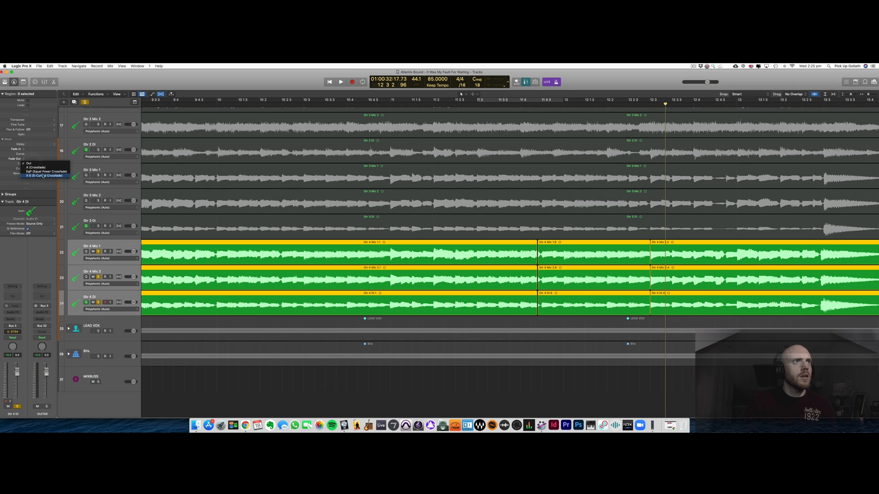
left_click(46, 172)
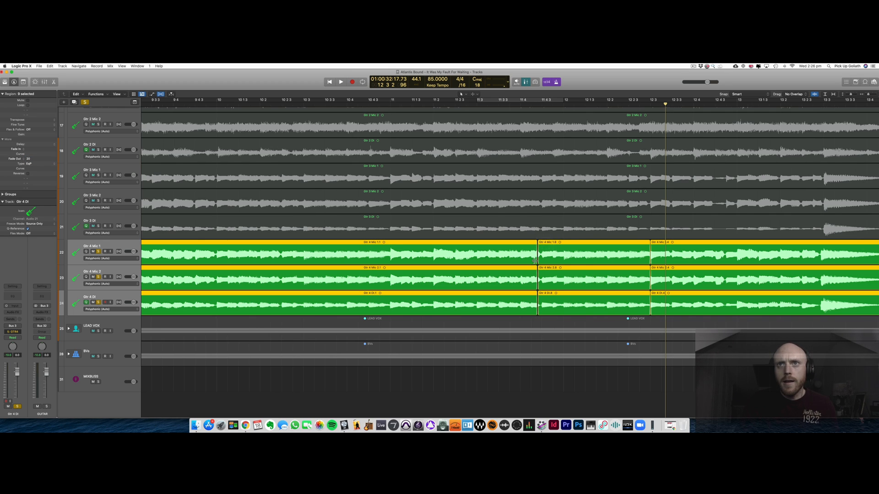
left_click_drag(537, 261, 537, 262)
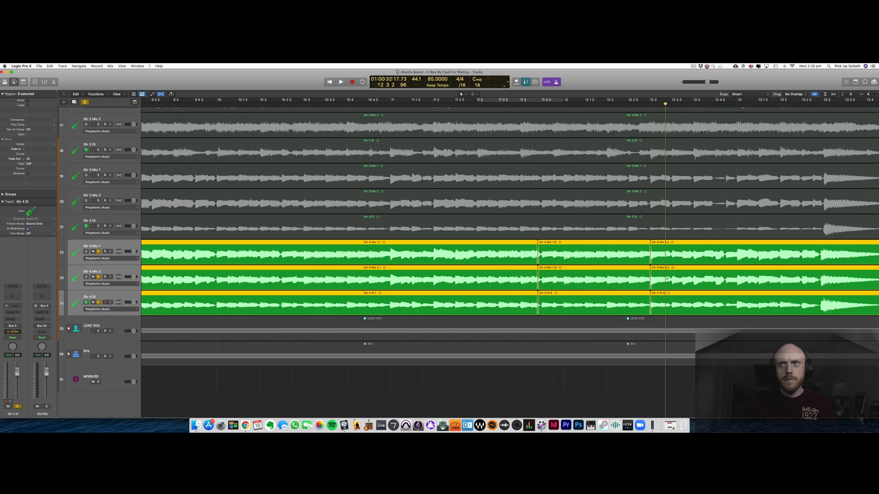
Step: Play the crossfaded Gtr 4 edits from just after the start of bar 11 through to bar 13
left_click(403, 106)
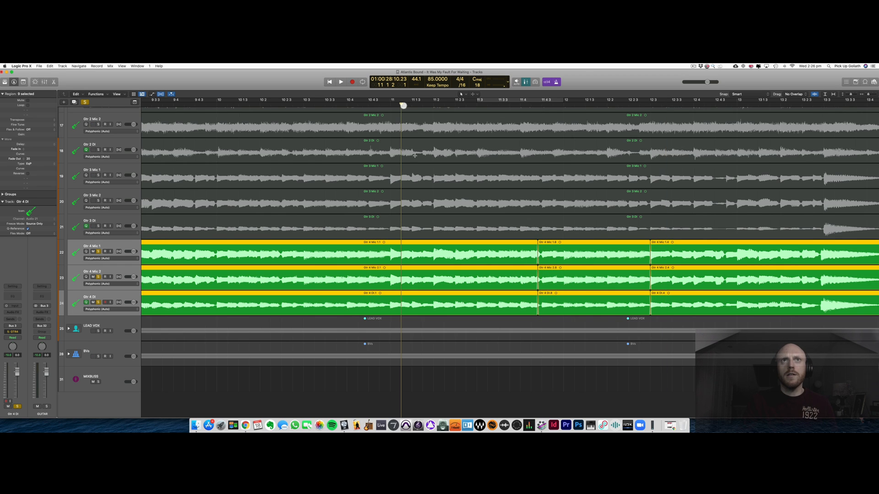
left_click(541, 377)
key("space")
key("super+Right")
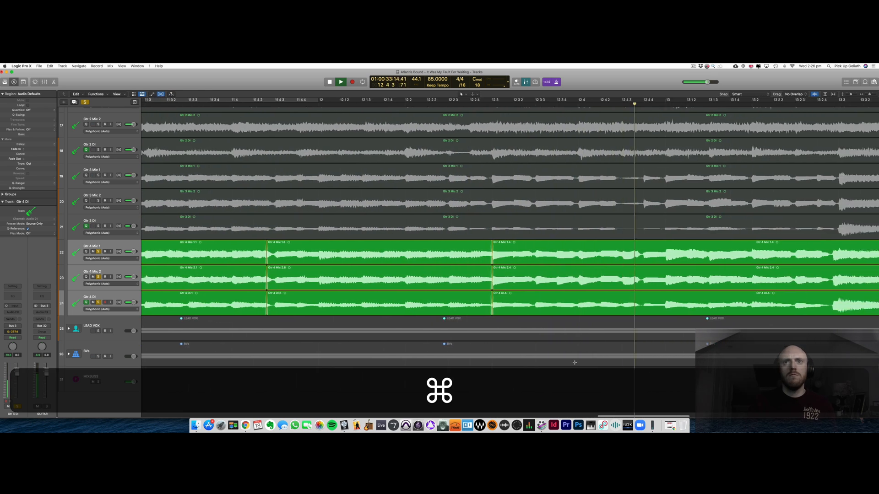
key("super+Left")
key("super+Left")
key("super+Left")
key("super+space")
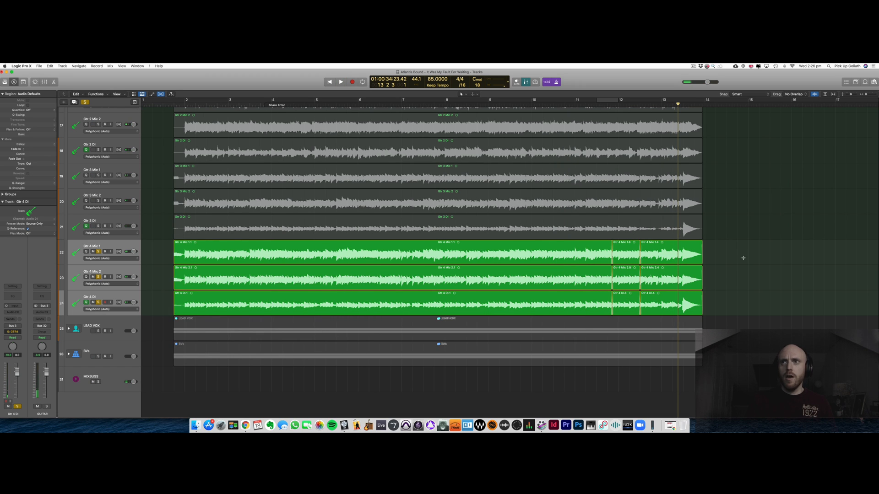
Step: Join all the Gtr 4 Mic 1, Mic 2 and DI regions into one merged region per track, creating new audio files
left_click_drag(662, 258, 545, 308)
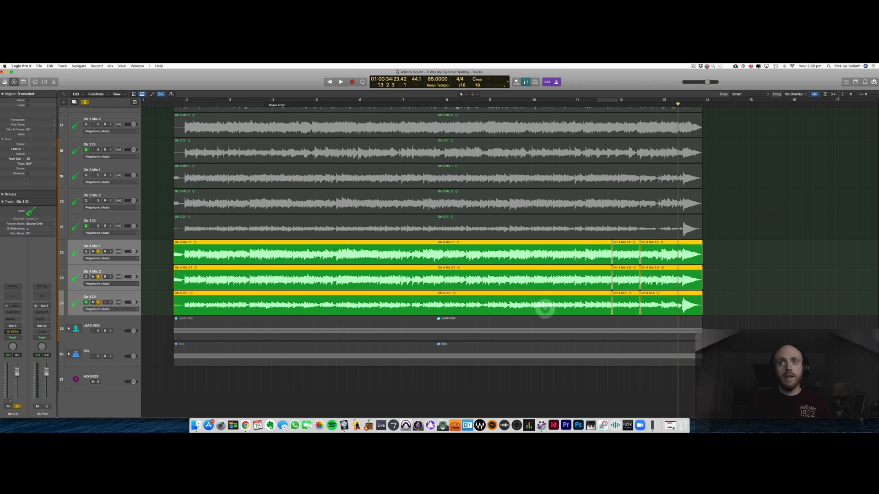
key("super+j")
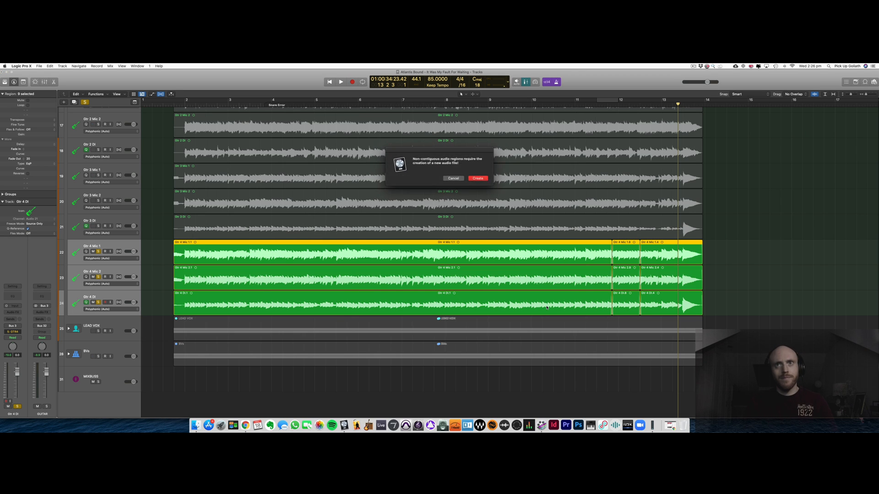
key("Return")
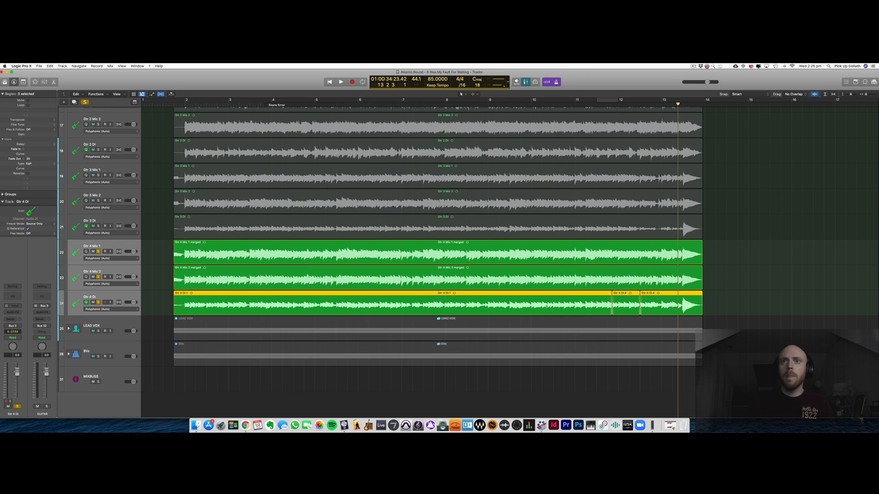
left_click(156, 250)
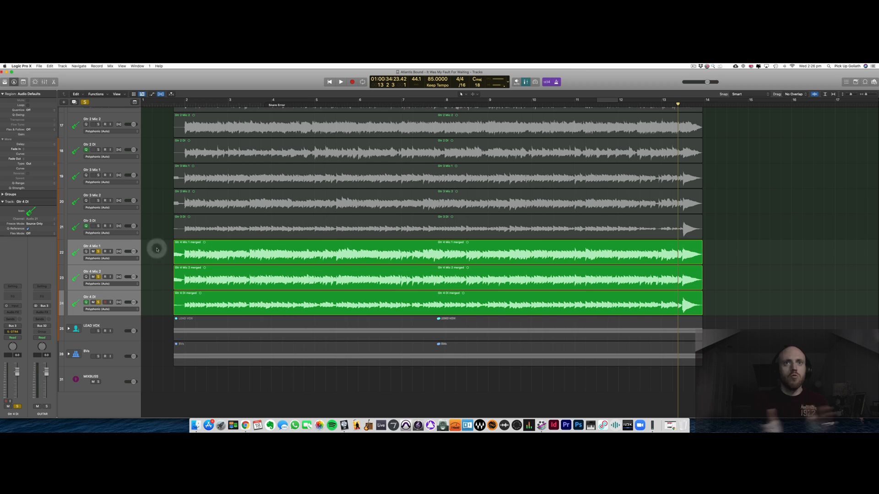